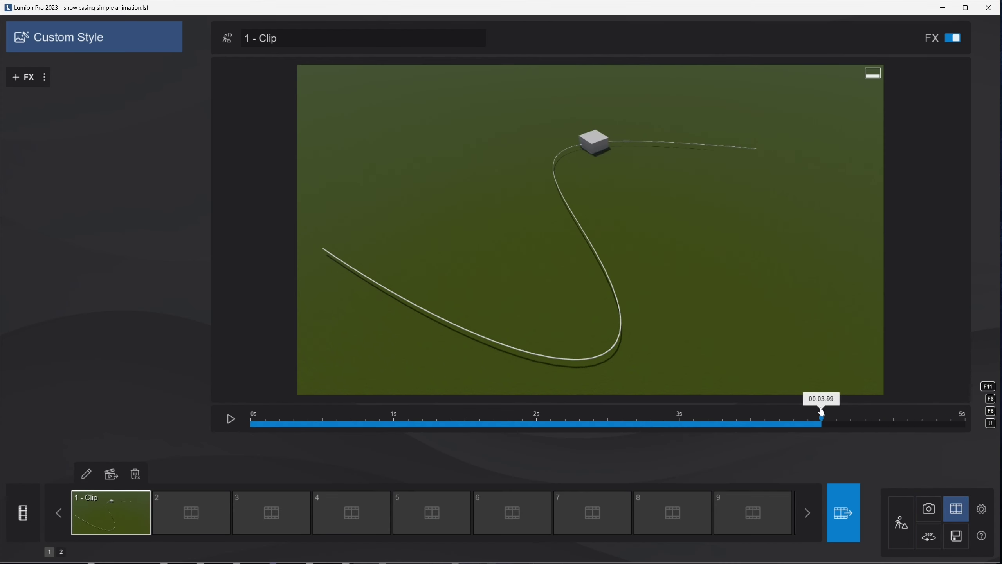
- Scrub back through the simple animation clip and refresh the preview of the Large - RT clip
drag(822, 412, 421, 421)
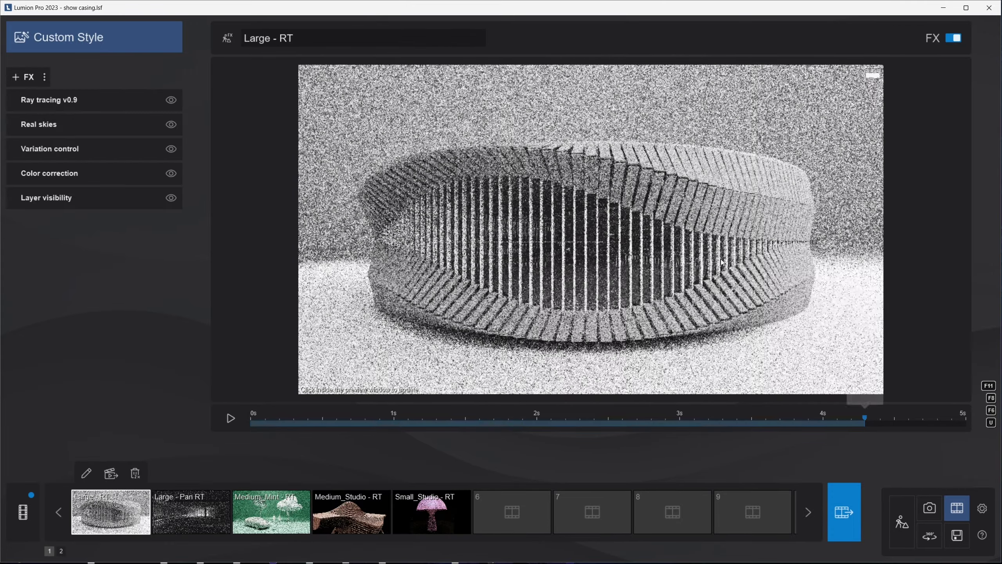
click(722, 262)
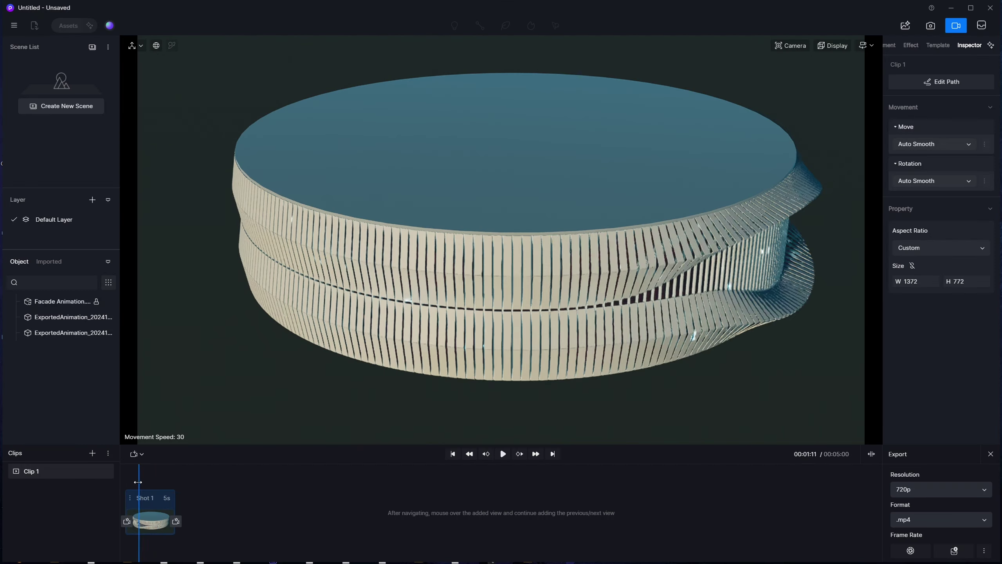
mouse_move(138, 481)
mouse_down()
mouse_move(126, 482)
mouse_move(151, 483)
mouse_move(139, 483)
mouse_up()
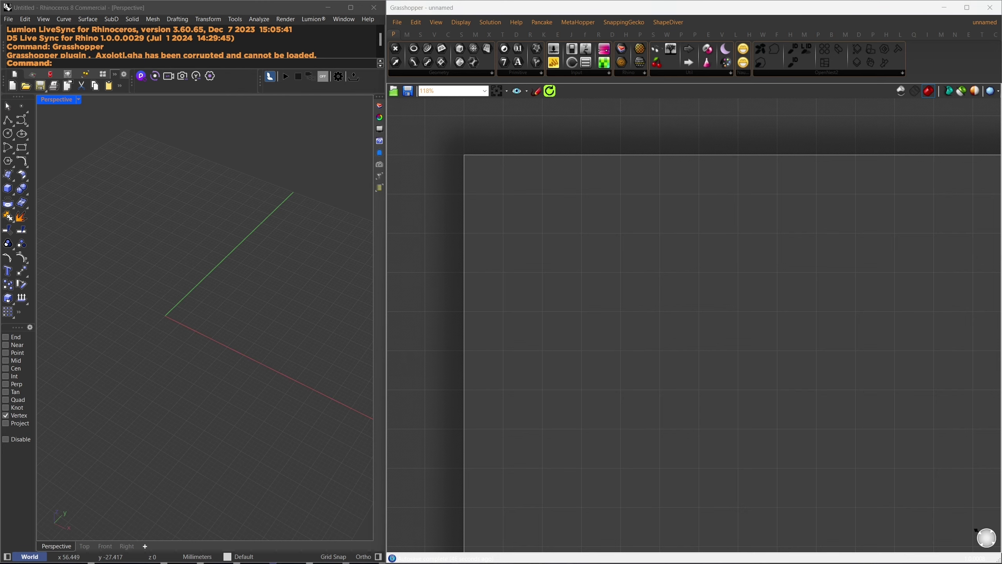
- Extract Plugin_Pack.zip into its own Plugin_Pack folder without showing the extracted files when complete
key(alt+Tab)
drag(516, 189, 619, 137)
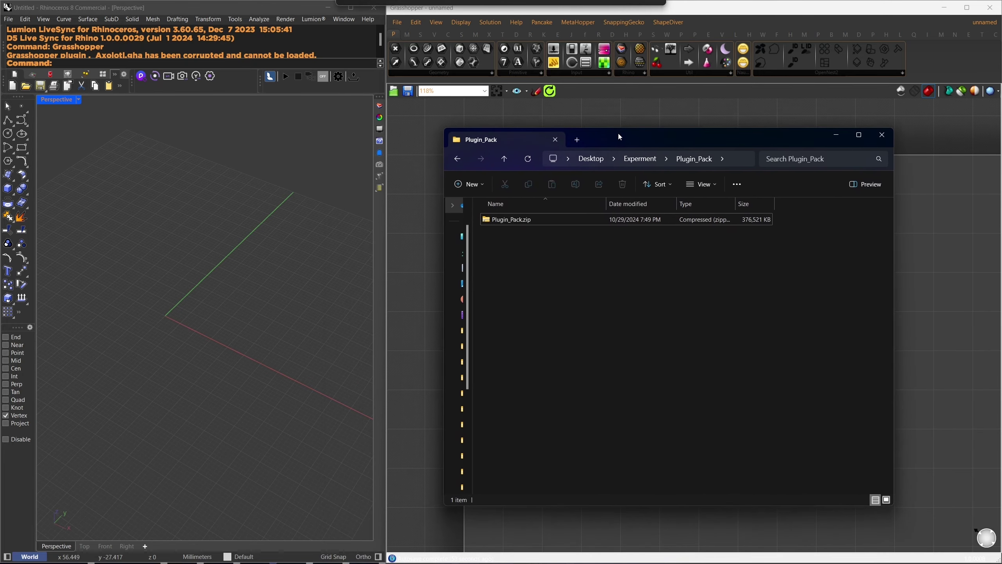
right_click(524, 222)
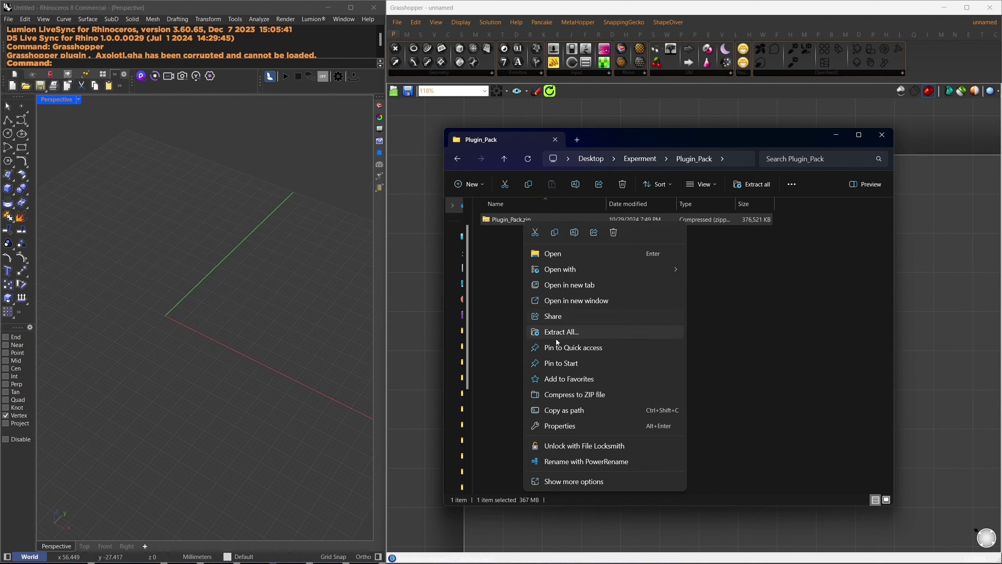
click(572, 334)
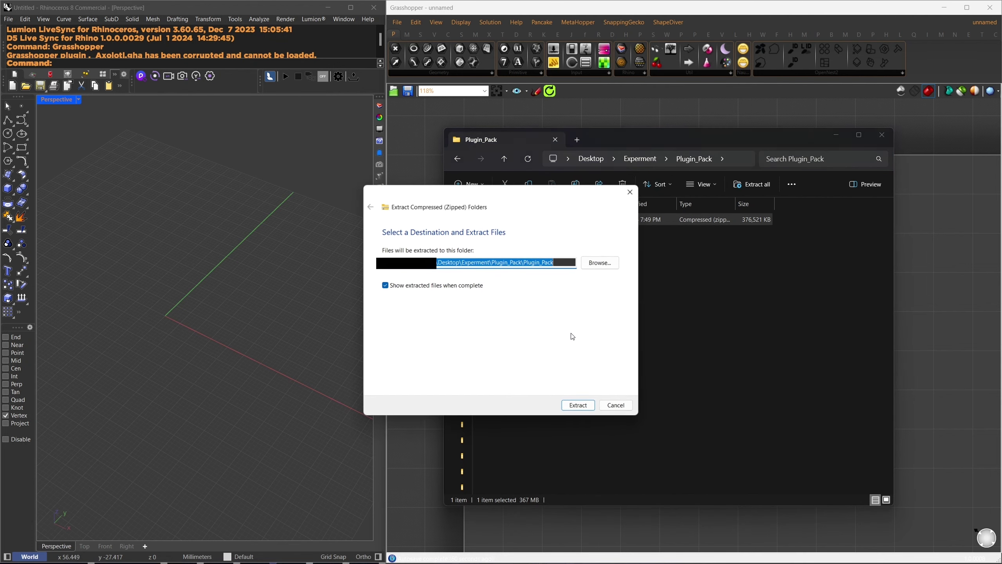
click(386, 286)
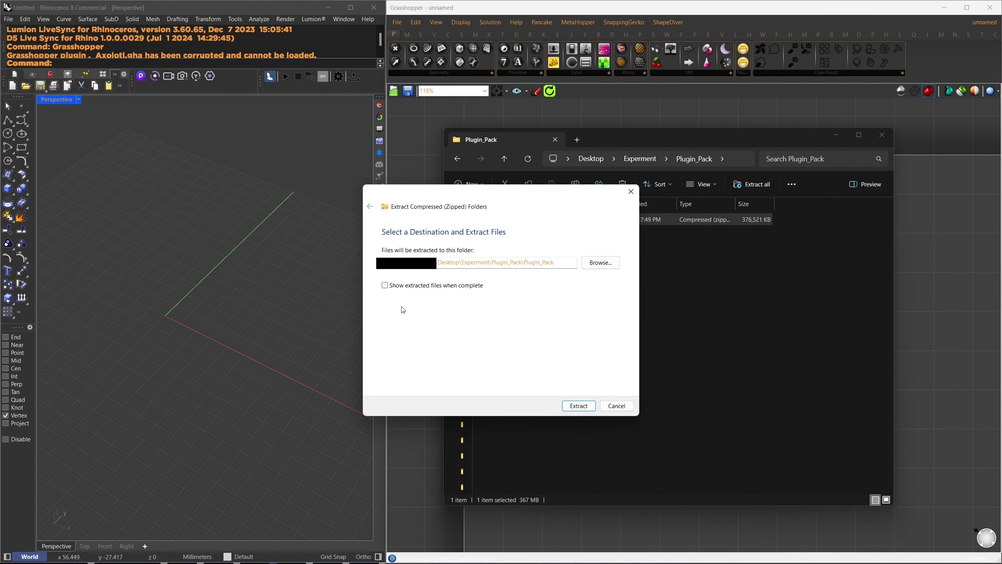
click(577, 406)
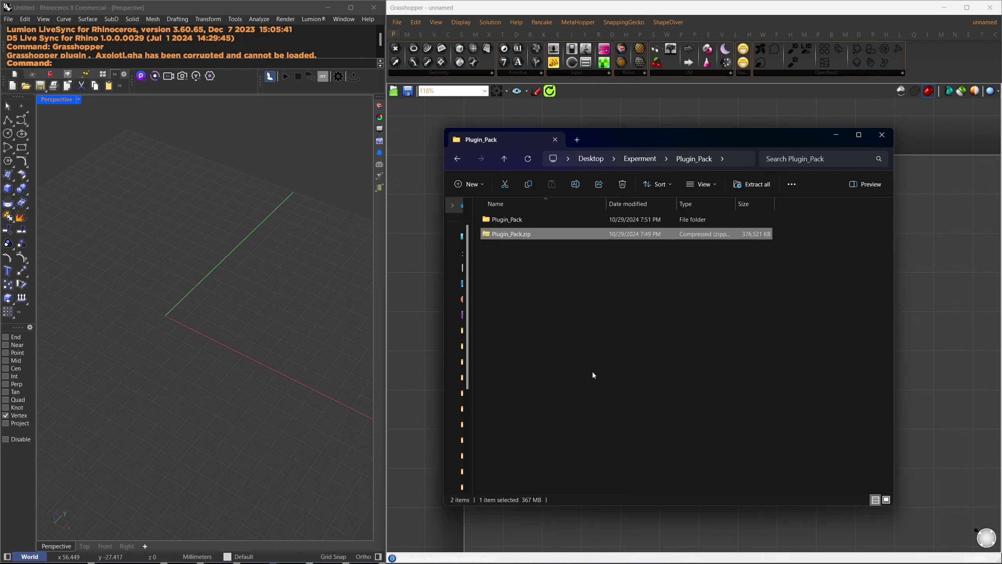
- Open the extracted Plugin_Pack folder and load Intaller.gh into Grasshopper
double_click(518, 220)
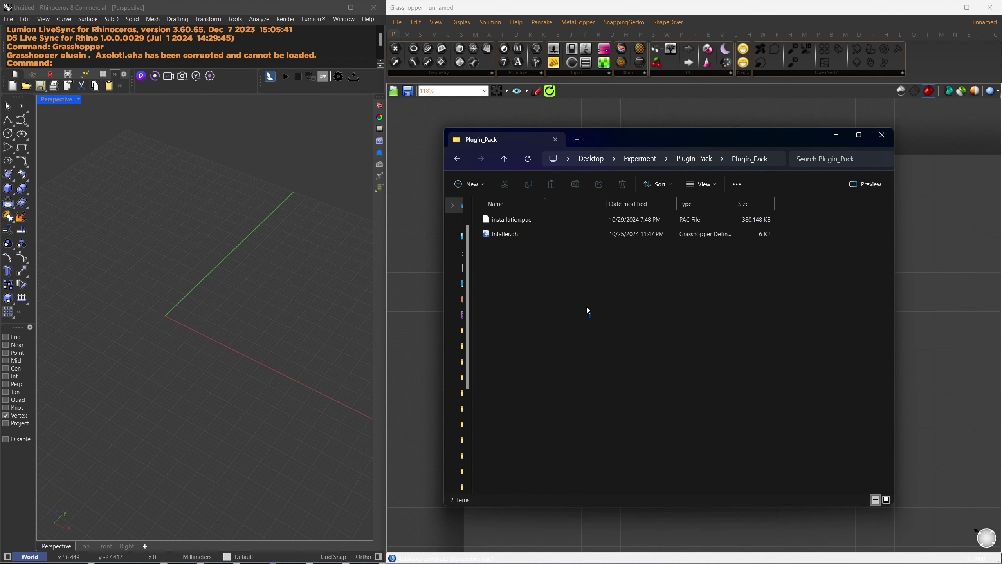
drag(588, 309, 552, 168)
drag(632, 141, 721, 282)
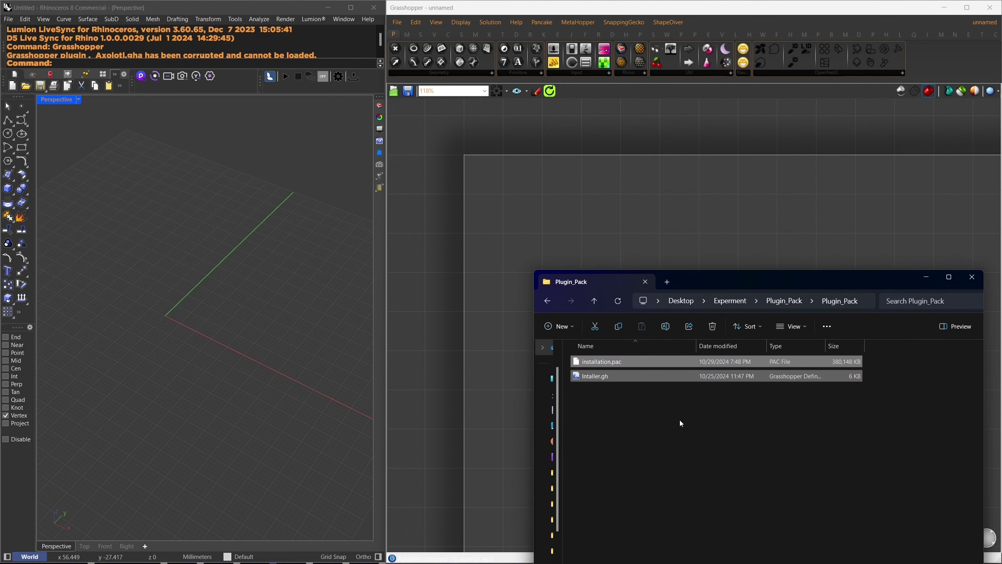
click(645, 380)
drag(620, 377, 605, 198)
click(644, 199)
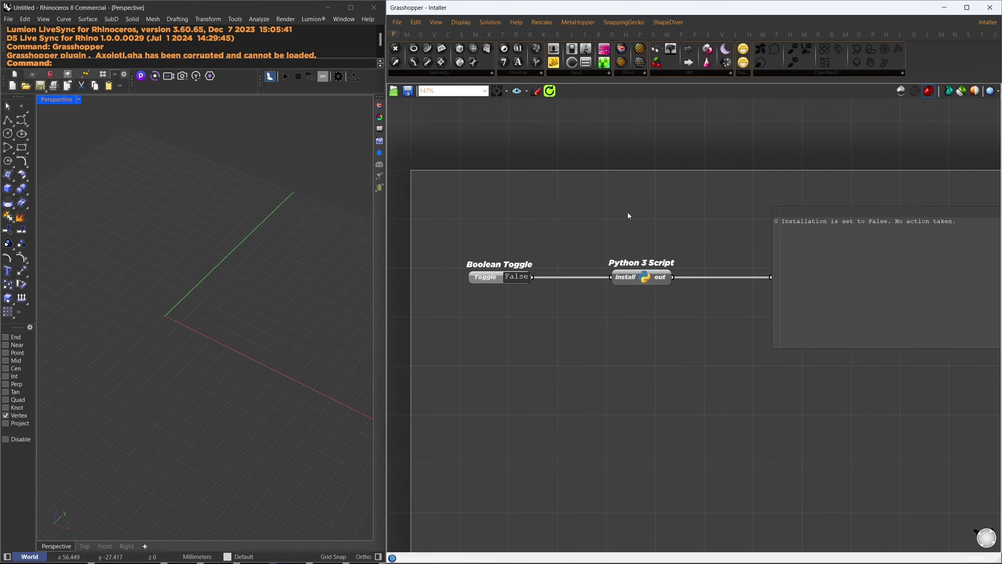
- Run the plugin installation by setting the install toggle to True, and read the Python script's output
double_click(512, 282)
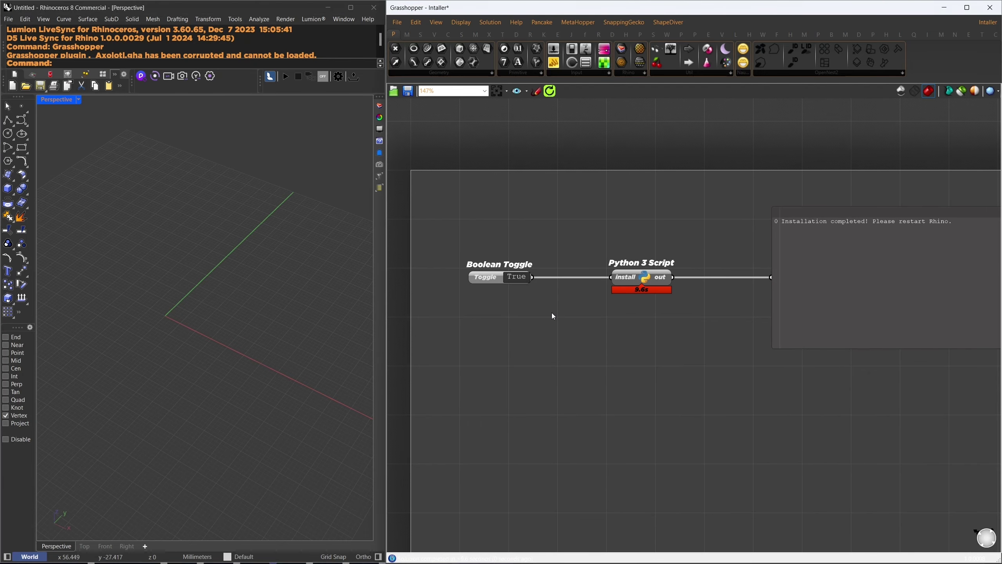
right_drag(783, 241, 640, 237)
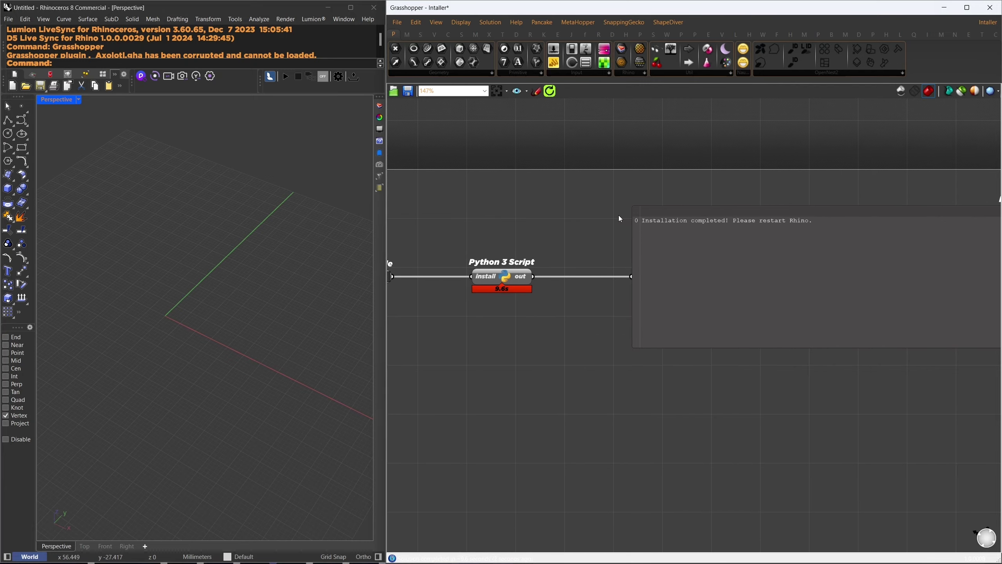
right_drag(512, 203, 604, 202)
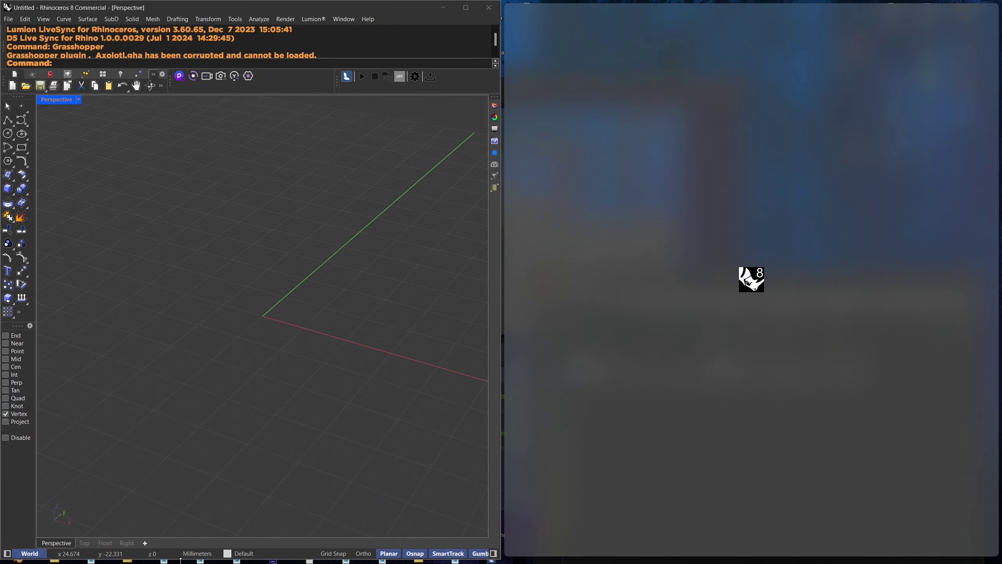
- Widen the Grasshopper window in the restarted Rhino and display the components of the newly installed plugin
drag(181, 556, 181, 561)
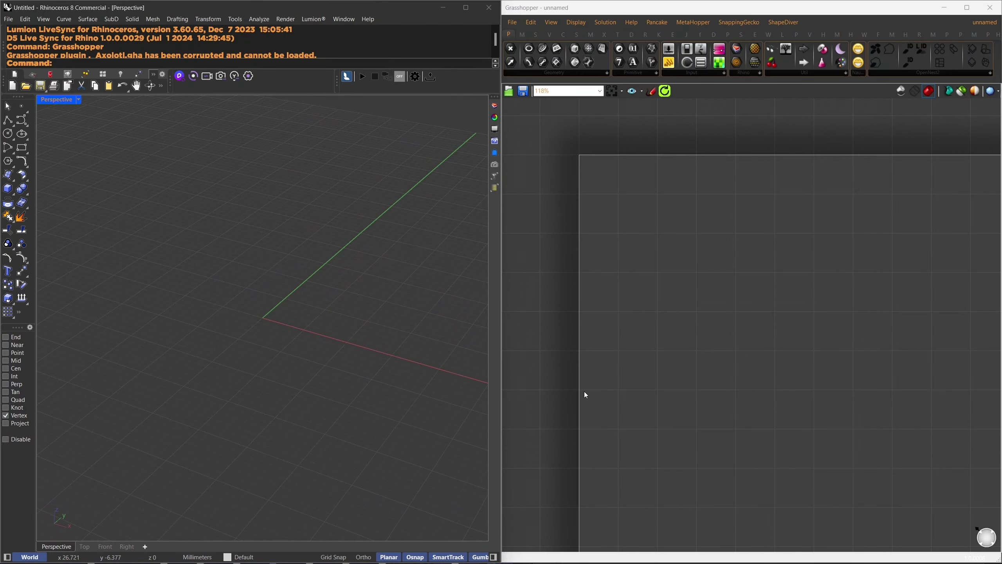
drag(502, 378, 0, 202)
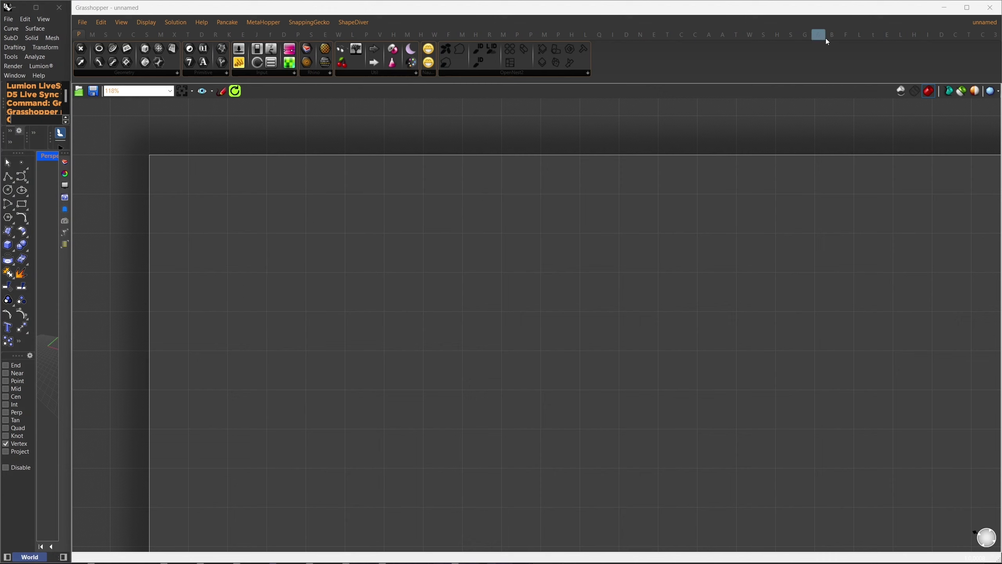
click(996, 36)
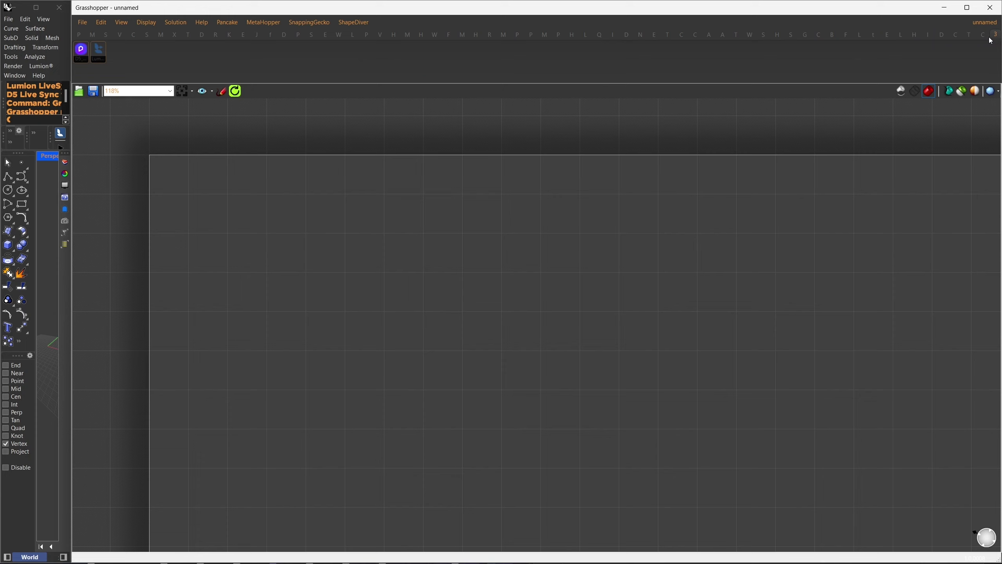
- Place the Lumion_exporter component and the plugin's D5 component on the Grasshopper canvas
drag(70, 73, 494, 79)
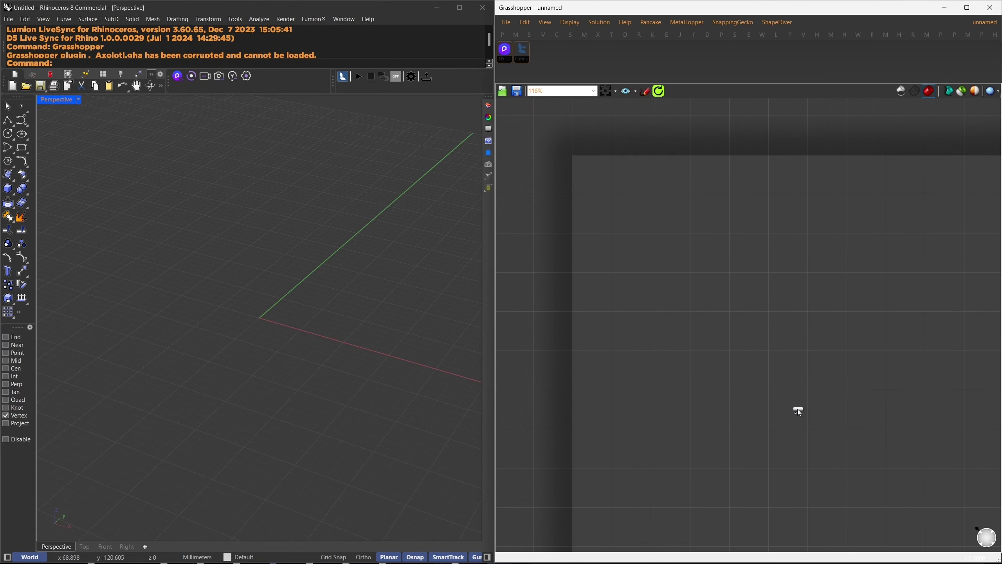
drag(798, 412, 831, 289)
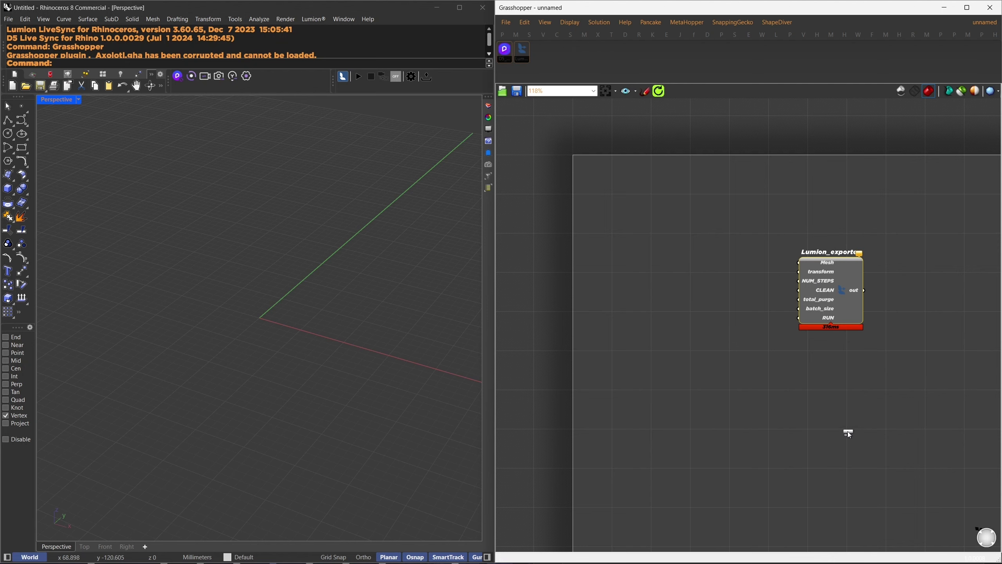
drag(848, 435, 848, 433)
drag(906, 512, 727, 242)
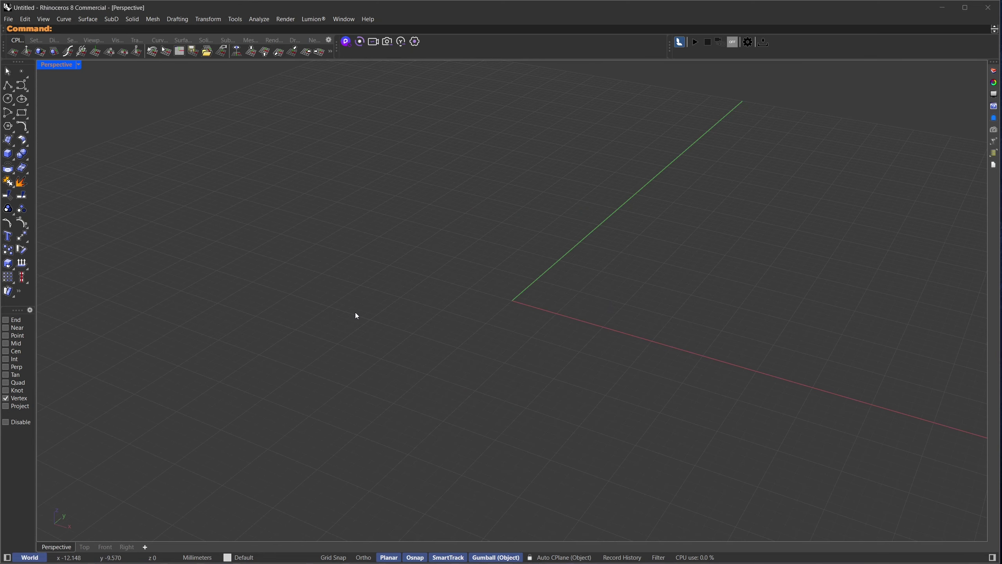
- Run the PackageManager command and start a package search beginning with L
text(PackageManager)
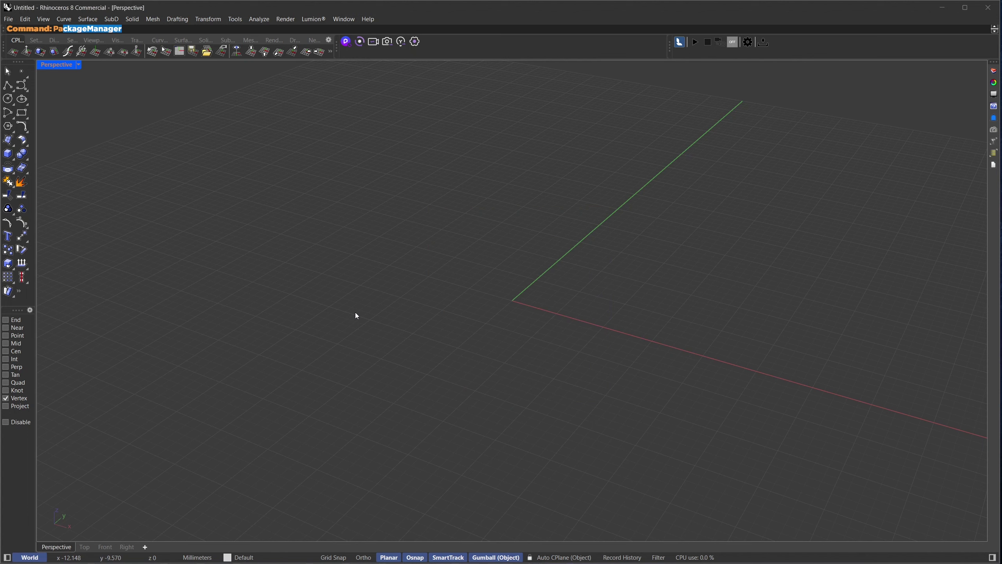
key(Return)
text(L)
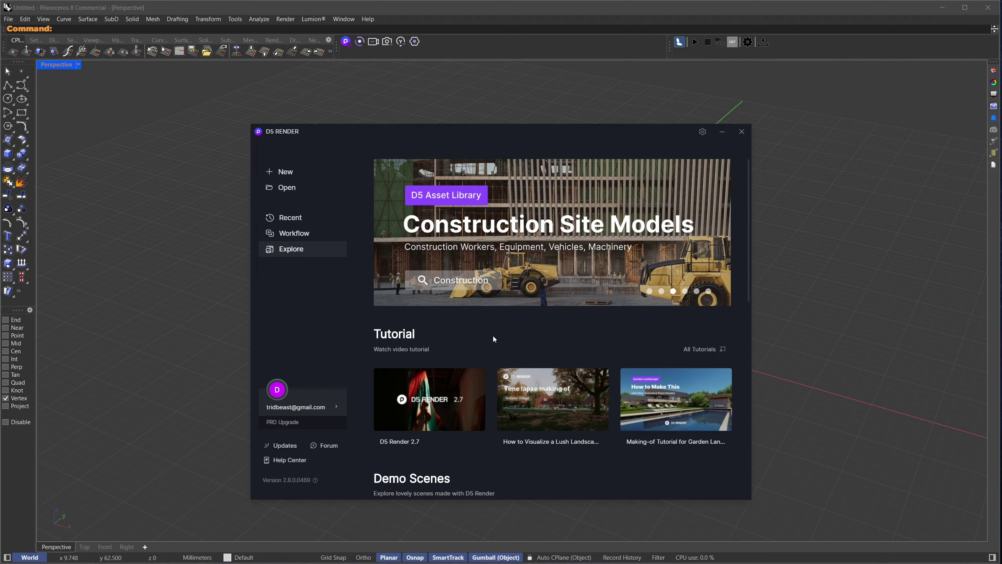
- In D5 Render, open the Rhino LiveSync 1.1.0.0002 download folder and launch D5_Live_Sync_Rhino_usa_latest.exe
click(288, 235)
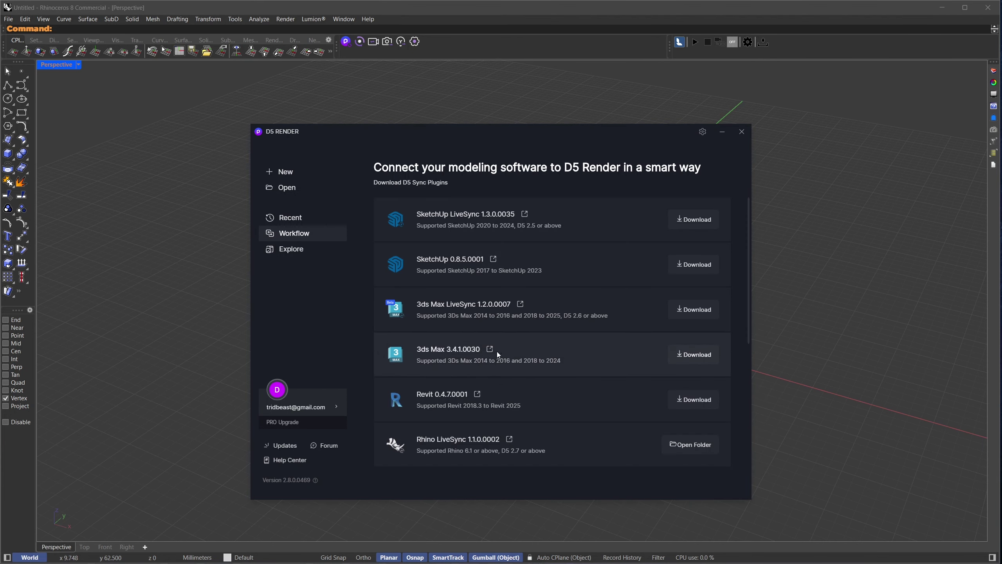
scroll(454, 355, down, 2)
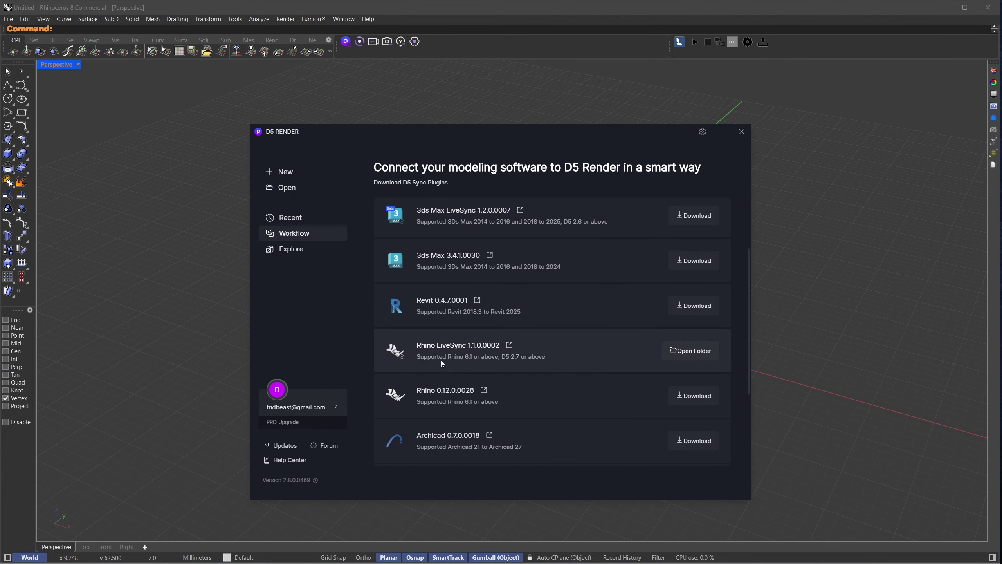
click(691, 350)
double_click(327, 229)
click(562, 331)
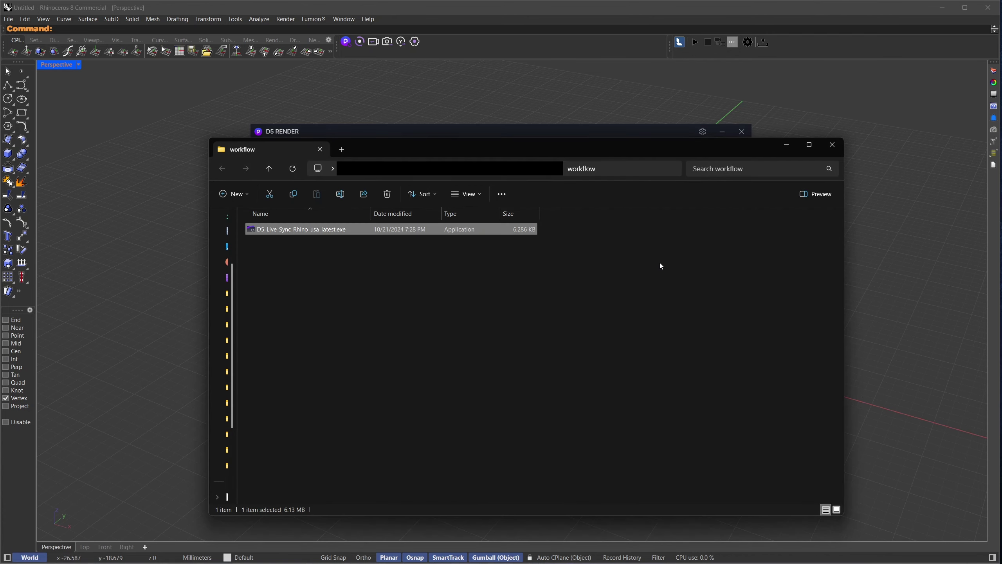
click(832, 145)
click(742, 132)
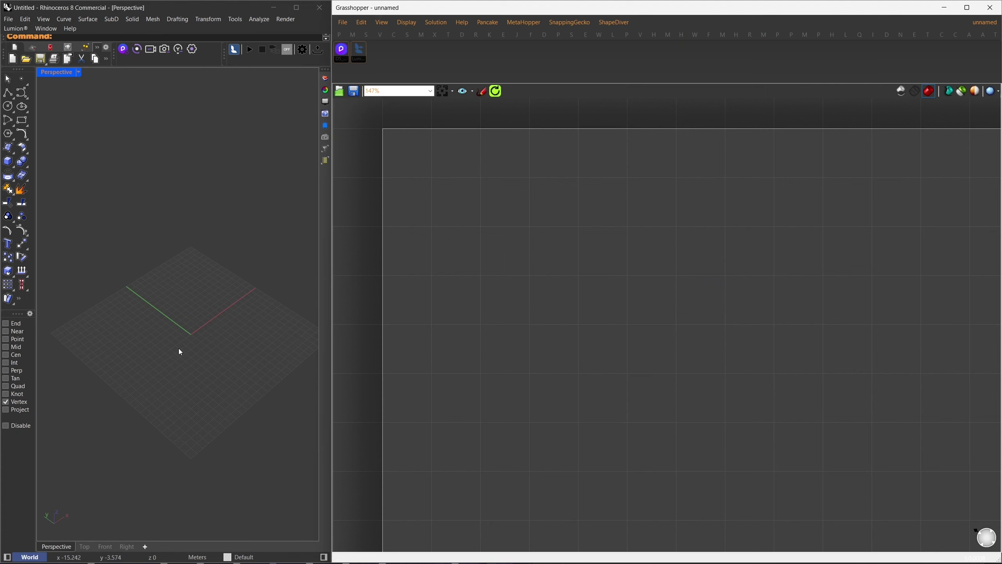
- Draw an open S-shaped degree-3 curve with five control points across the grid in the Perspective viewport
right_drag(178, 347, 64, 320)
click(22, 93)
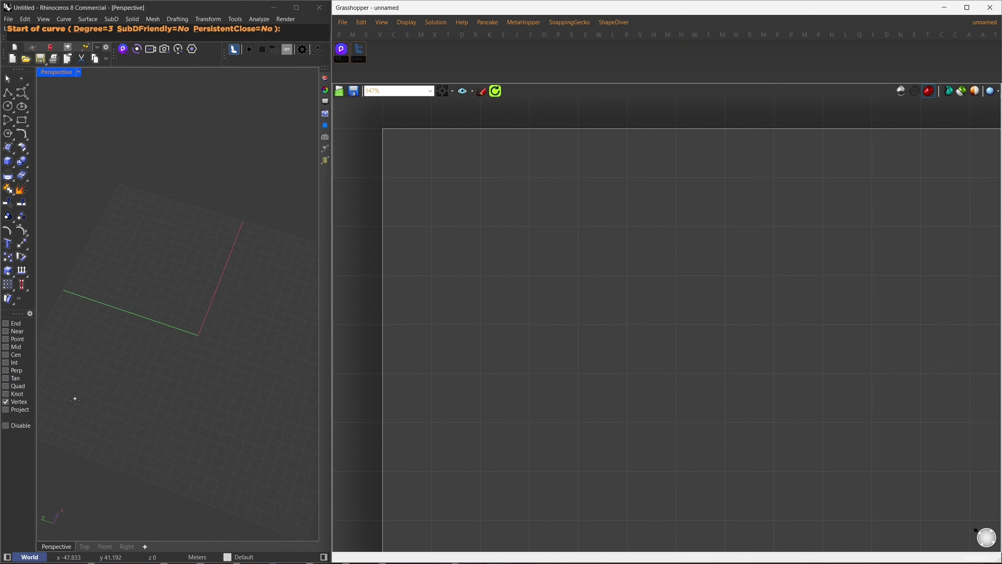
scroll(75, 398, down, 2)
click(79, 379)
click(258, 424)
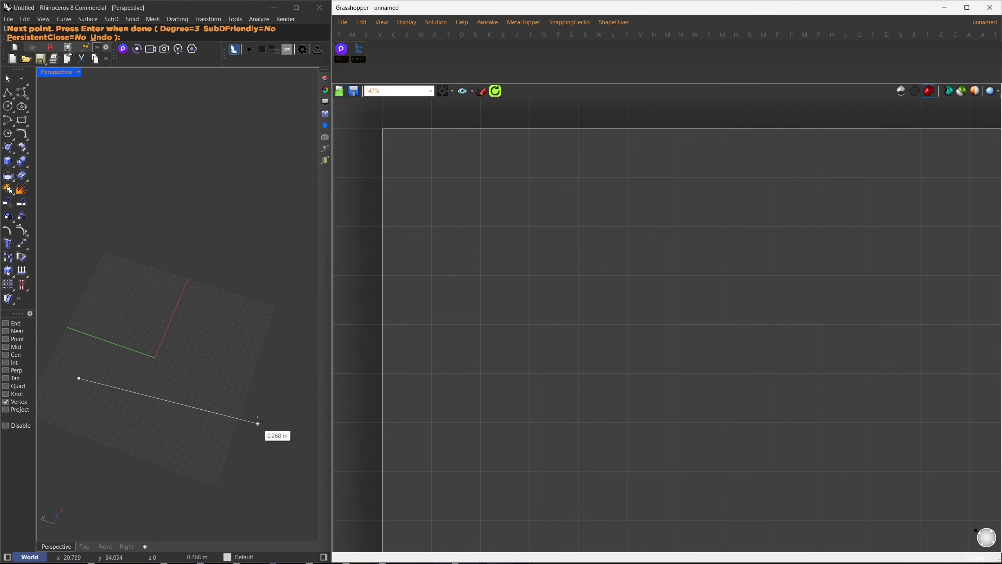
click(119, 314)
click(146, 280)
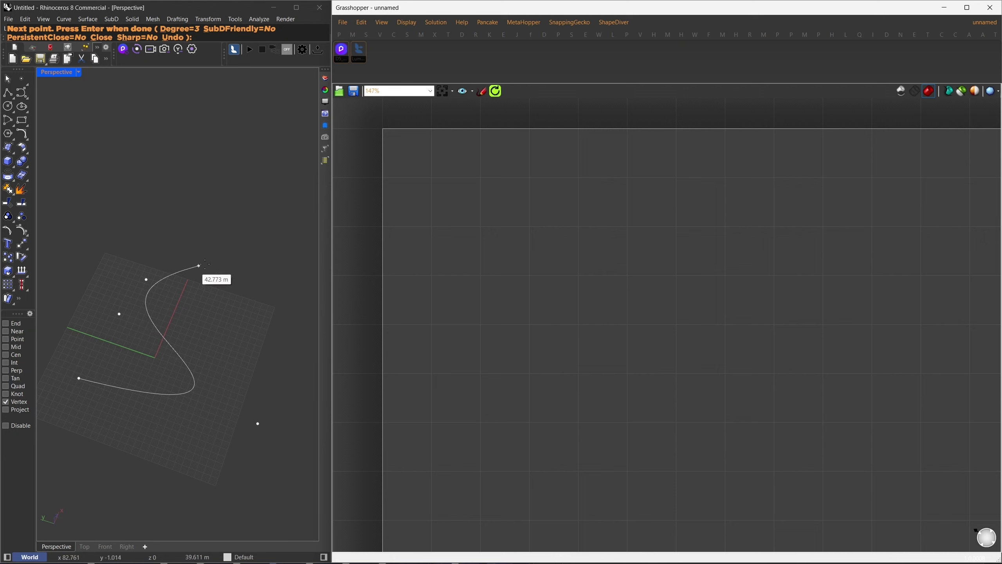
click(251, 275)
right_click(251, 276)
- Add a Curve parameter to the Grasshopper canvas and reference the S-shaped Rhino curve in it
right_drag(197, 345, 121, 315)
scroll(118, 316, up, 3)
double_click(465, 219)
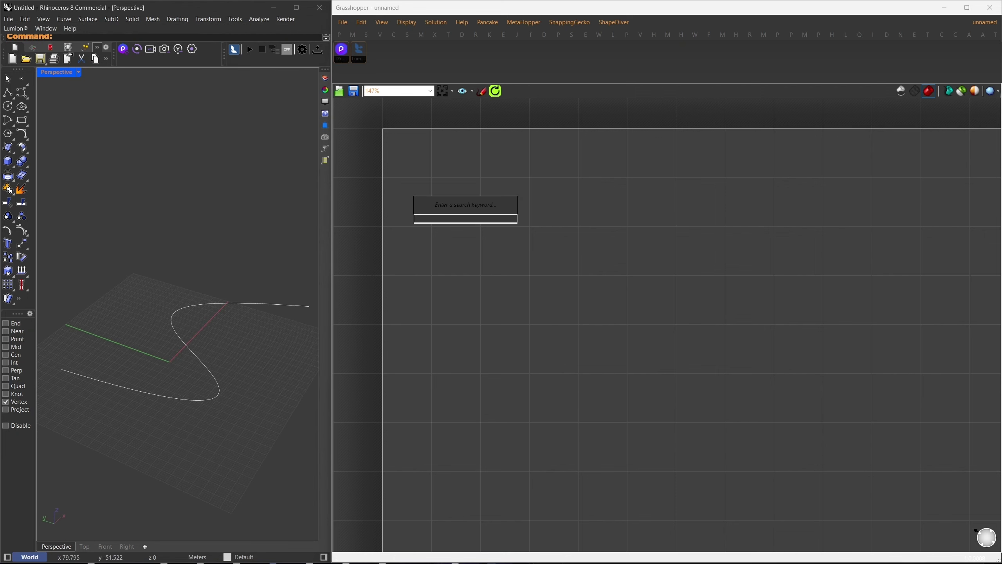
text(curve)
key(Return)
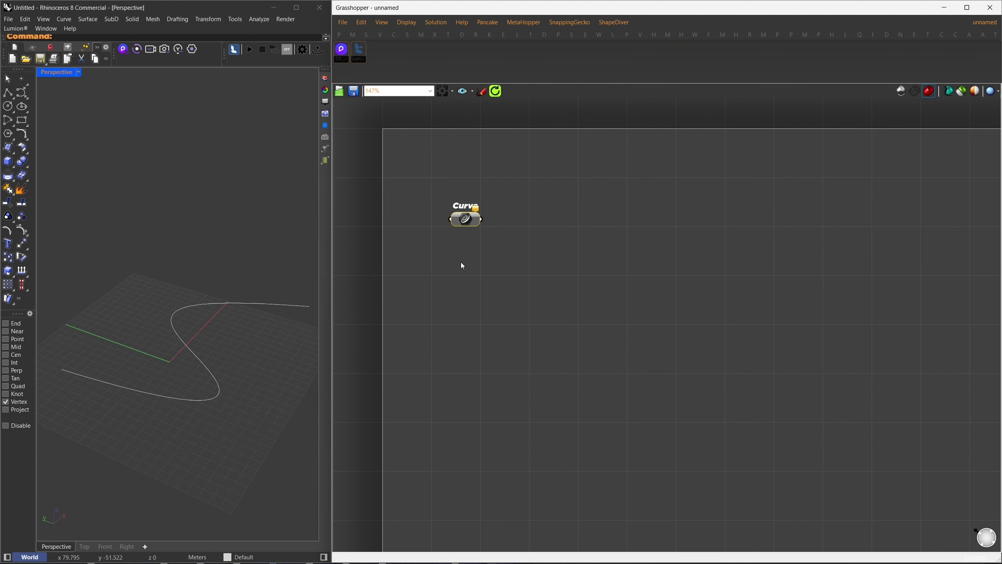
right_click(466, 224)
click(502, 356)
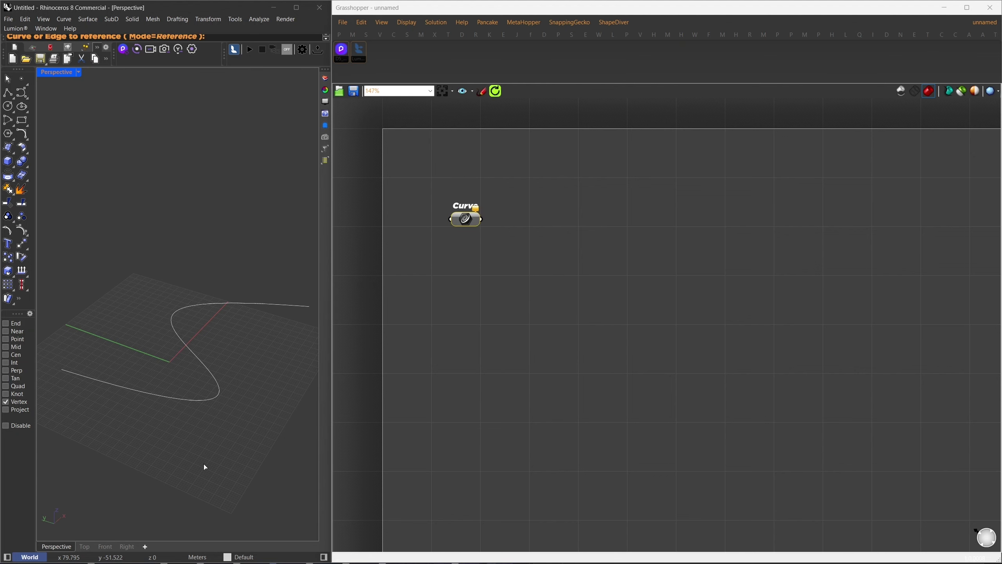
click(165, 397)
drag(467, 220, 459, 318)
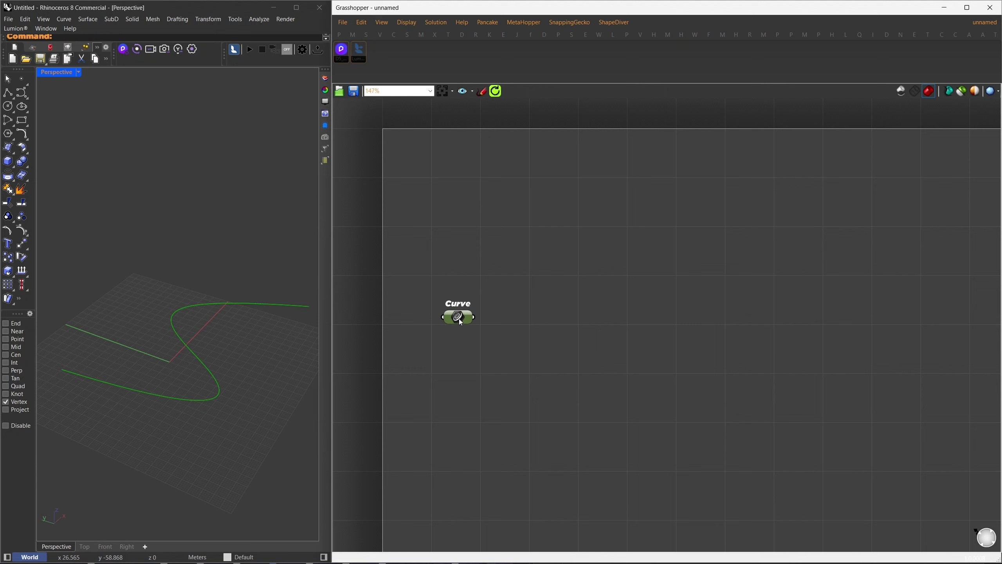
- Add an Evaluate Curve component to the canvas beside the Curve parameter
double_click(580, 313)
text(evalua)
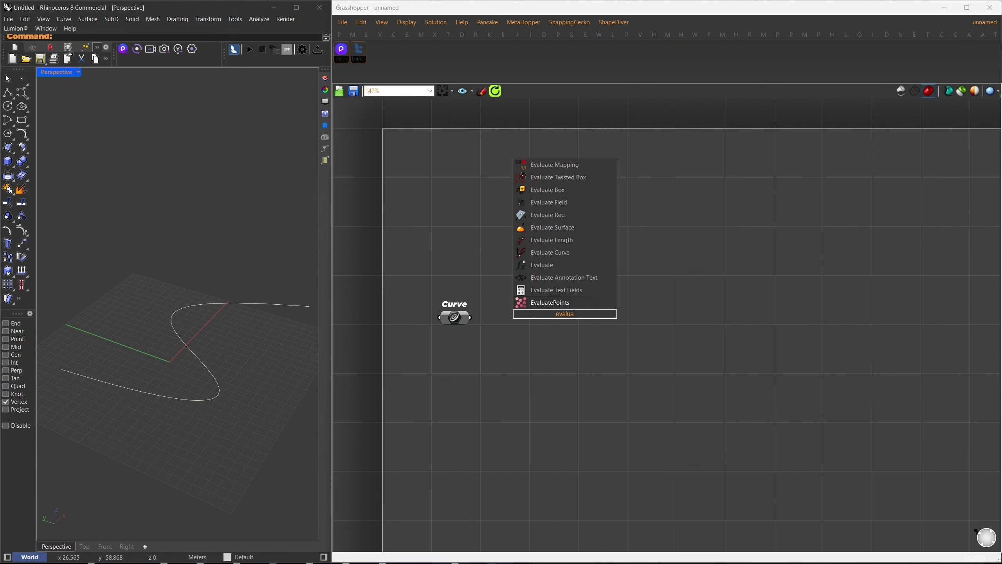
text(te curve)
key(Return)
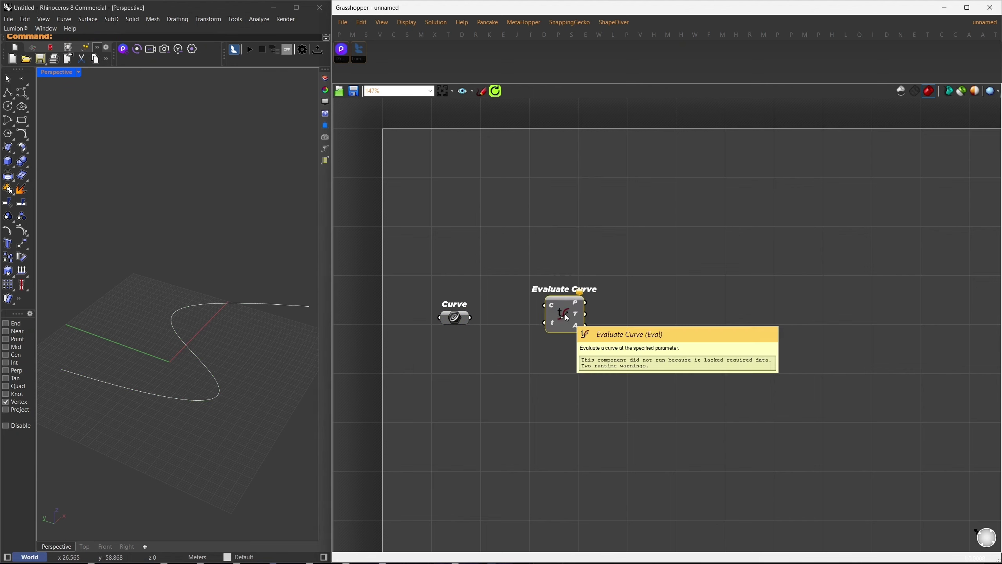
- Connect the Curve parameter to the C input of Evaluate Curve and reparameterize that input
drag(580, 324, 600, 319)
right_click(600, 319)
click(616, 419)
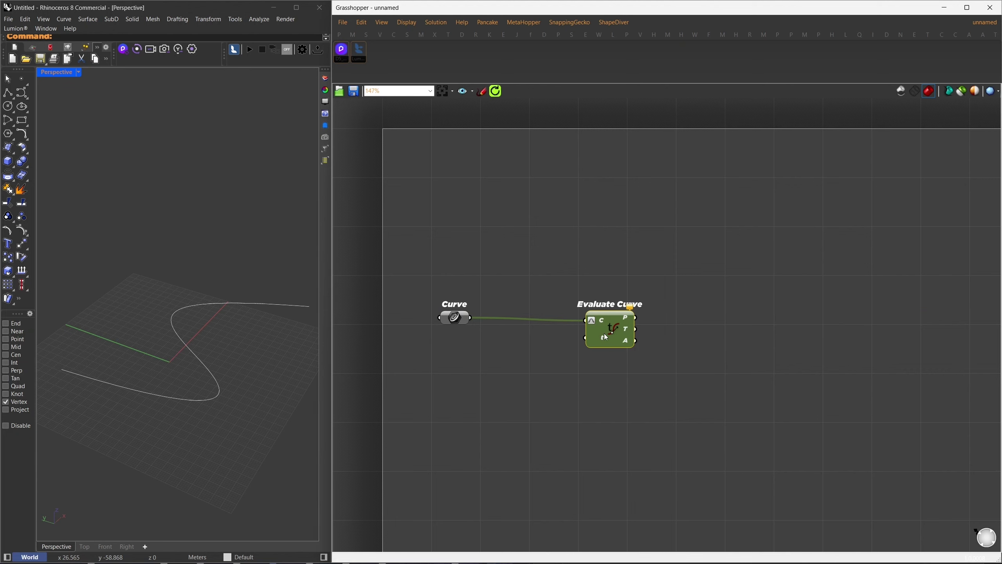
- Add a number slider, connect it to the t input of Evaluate Curve and set it to 0.000
double_click(519, 375)
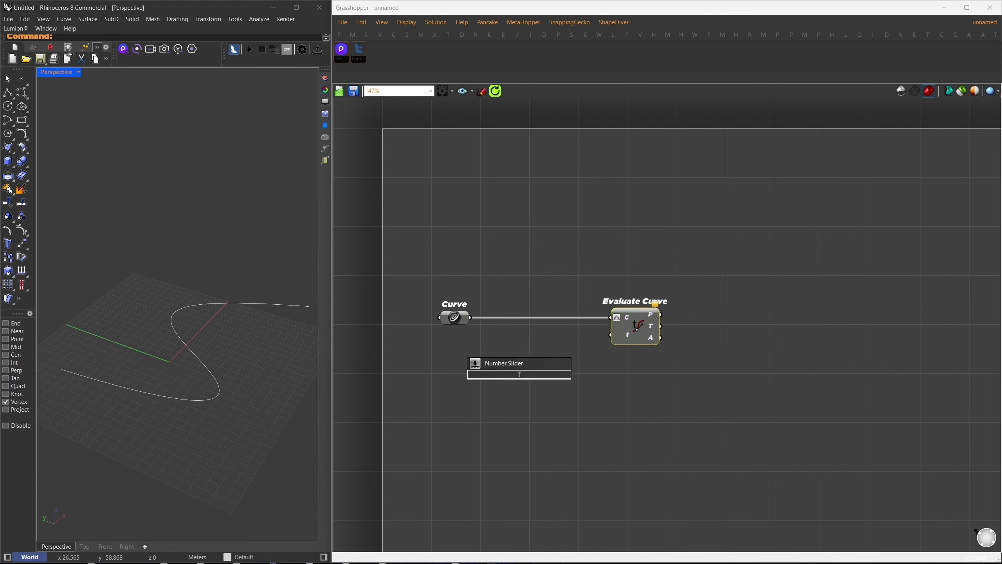
text(1)
key(Return)
drag(583, 375, 490, 372)
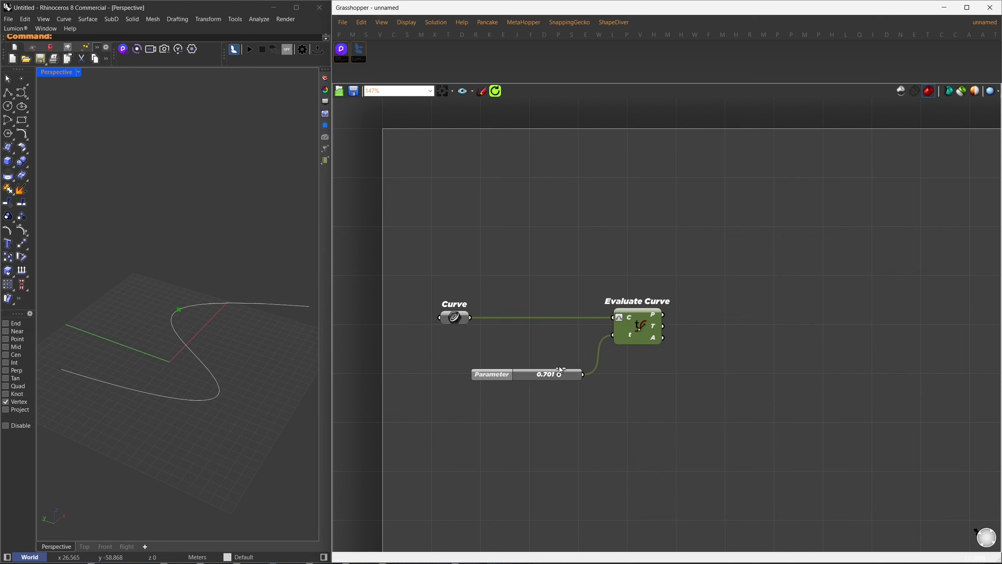
drag(565, 370, 483, 373)
drag(718, 426, 453, 365)
- Add a Center Box component to the canvas above the Curve parameter
double_click(474, 214)
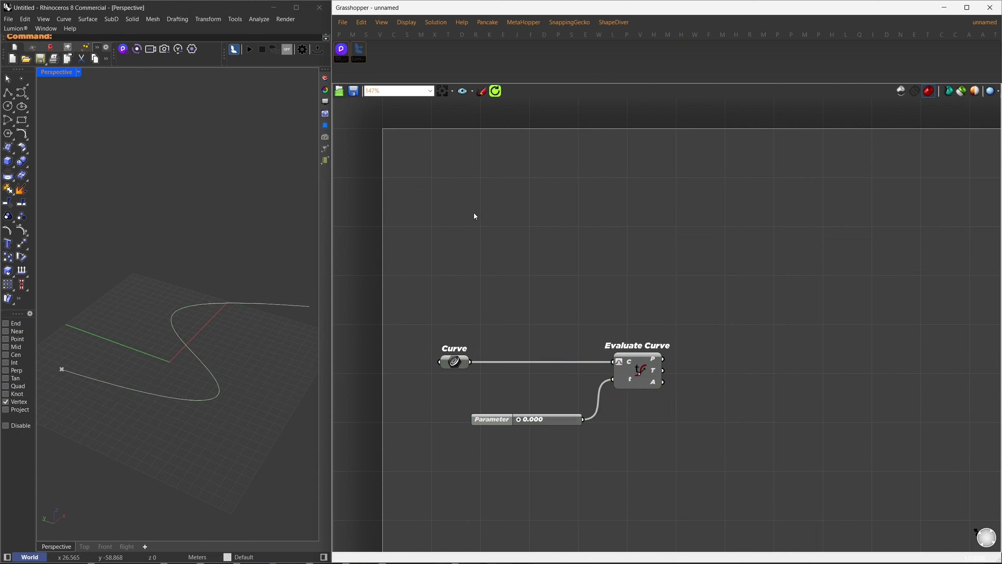
text(box)
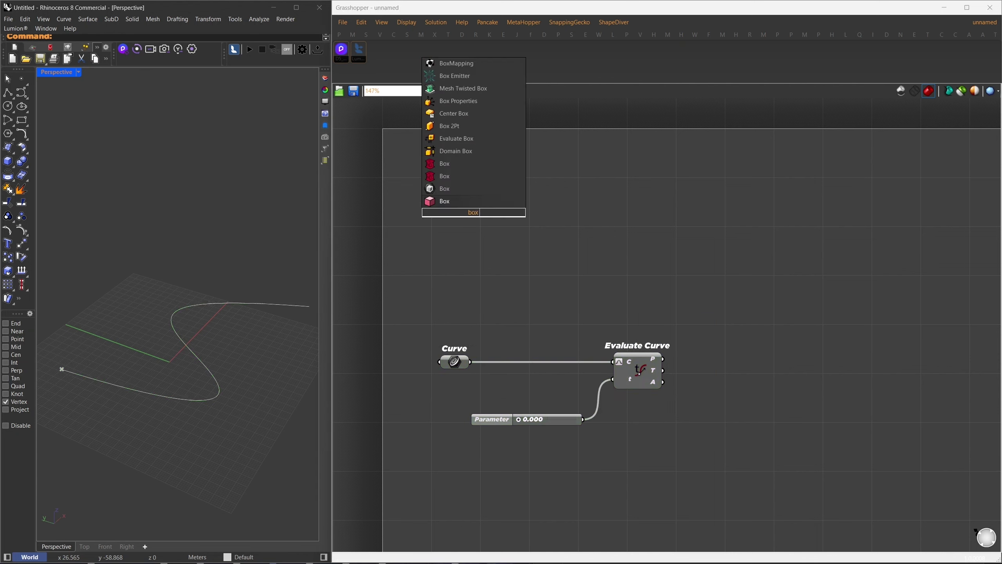
text( center)
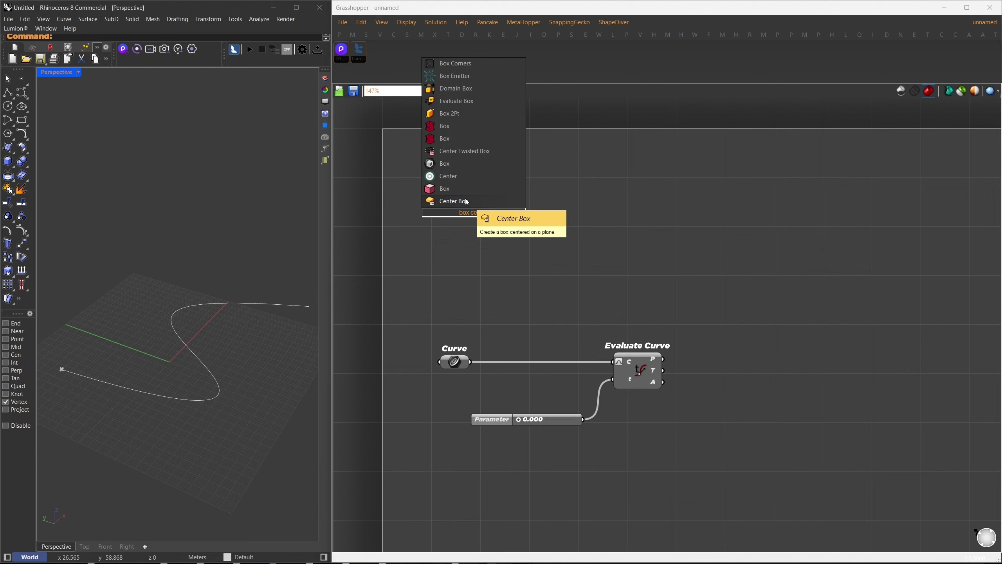
click(448, 201)
- Add a number slider with value 2 and connect it to the X, Y and Z inputs of Center Box
double_click(440, 216)
text(2)
key(Return)
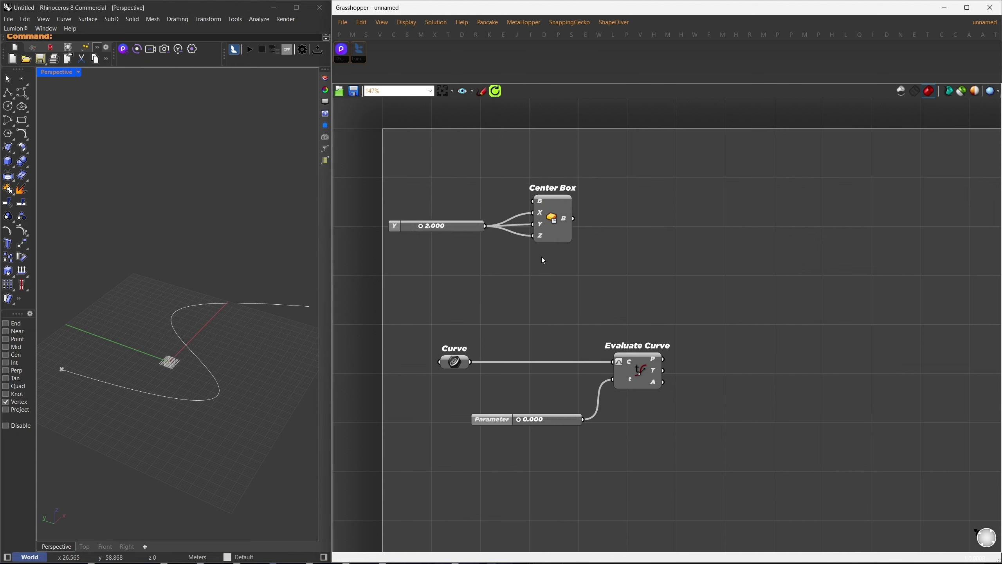
drag(564, 265, 510, 163)
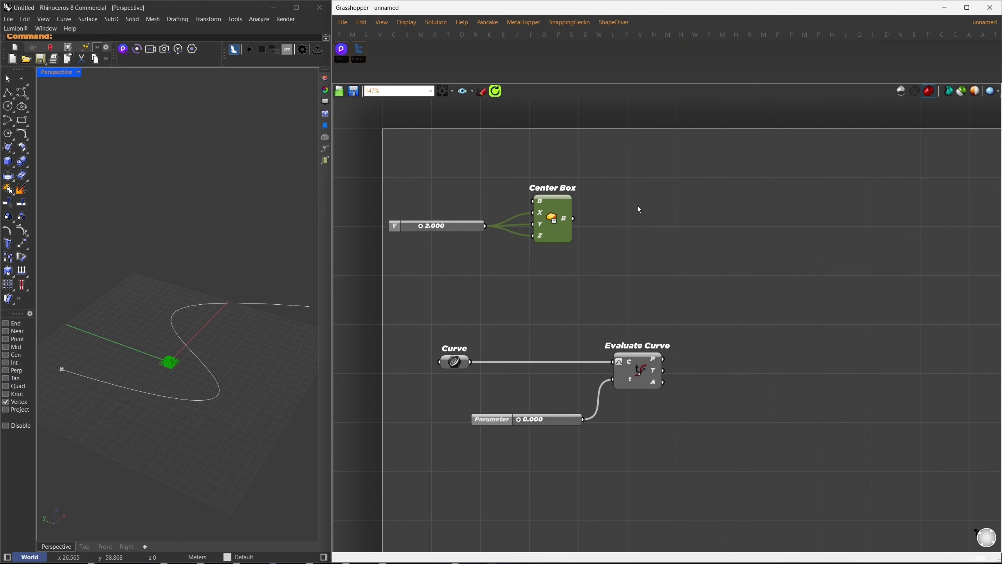
- Add a Simple Mesh component fed by the Center Box output and set the box size slider to 4.611
double_click(664, 217)
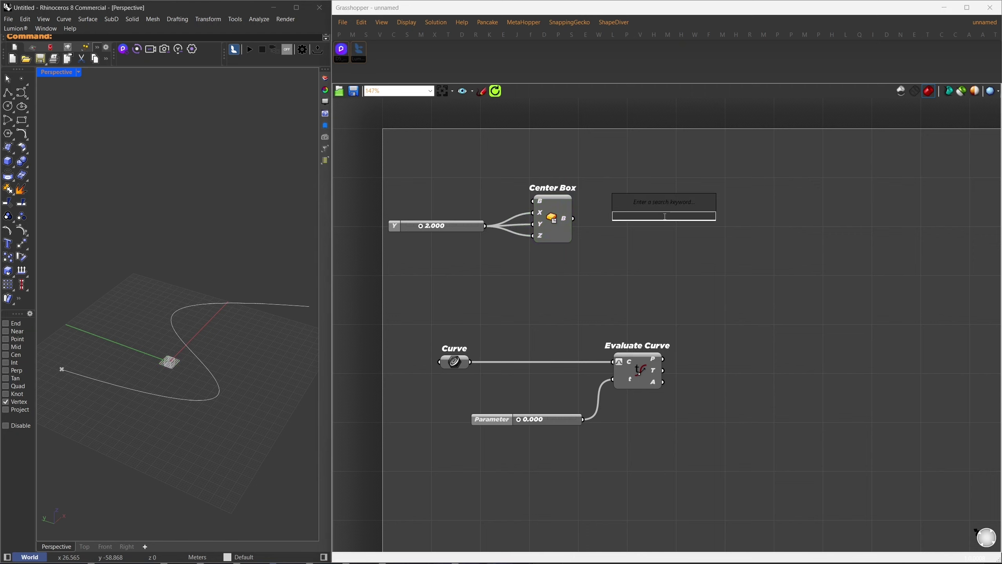
text(simple emsh)
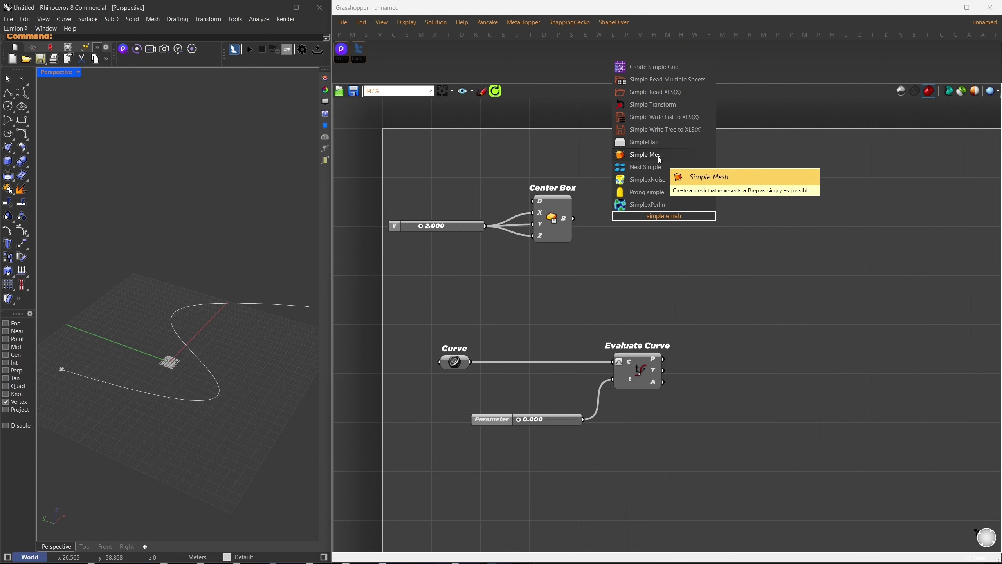
click(648, 154)
drag(618, 219, 643, 217)
- Add an Orient component and connect the Simple Mesh output to its G input
double_click(743, 244)
text(ori)
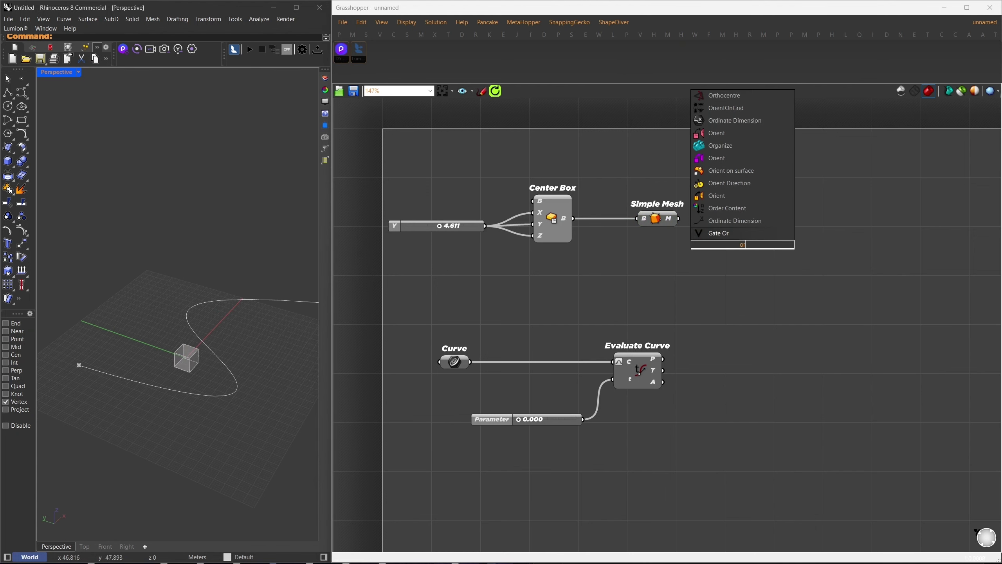
click(737, 207)
drag(743, 257, 890, 328)
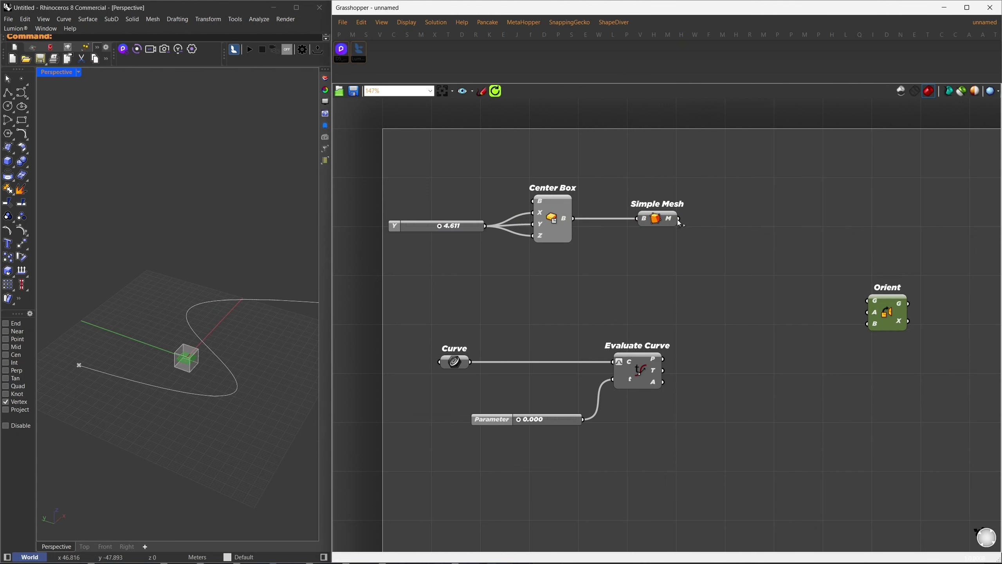
drag(680, 224, 866, 302)
- Insert a relay in the wire between Simple Mesh and Orient and feed it into a new Volume component
double_click(815, 297)
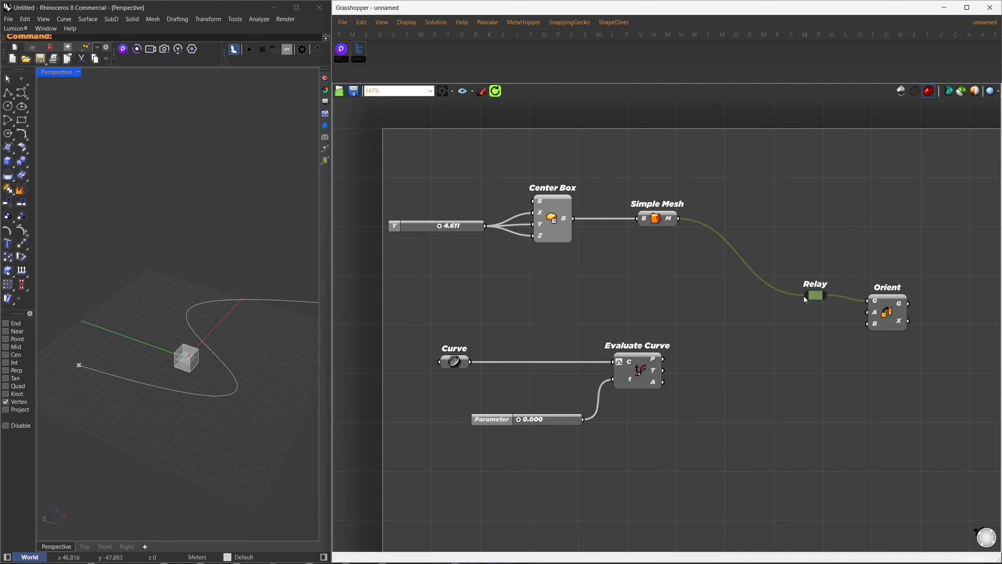
drag(806, 301, 746, 302)
double_click(772, 322)
text(vo)
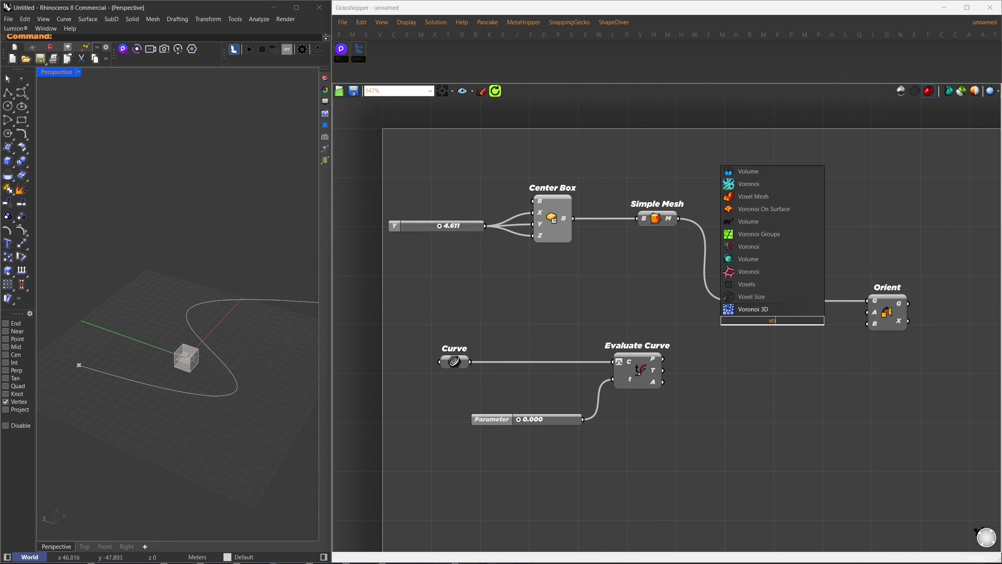
text(lume)
key(Return)
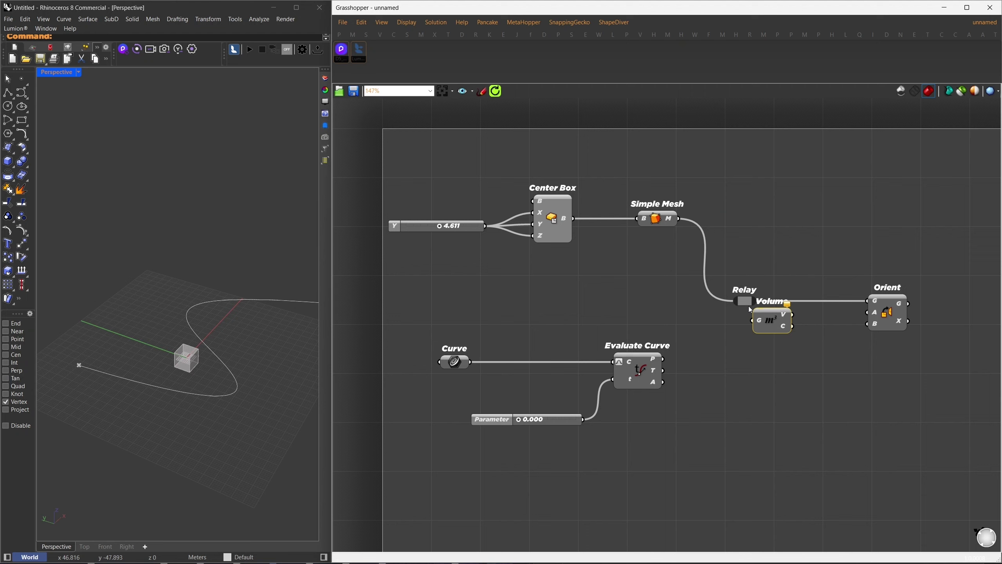
drag(759, 317, 802, 322)
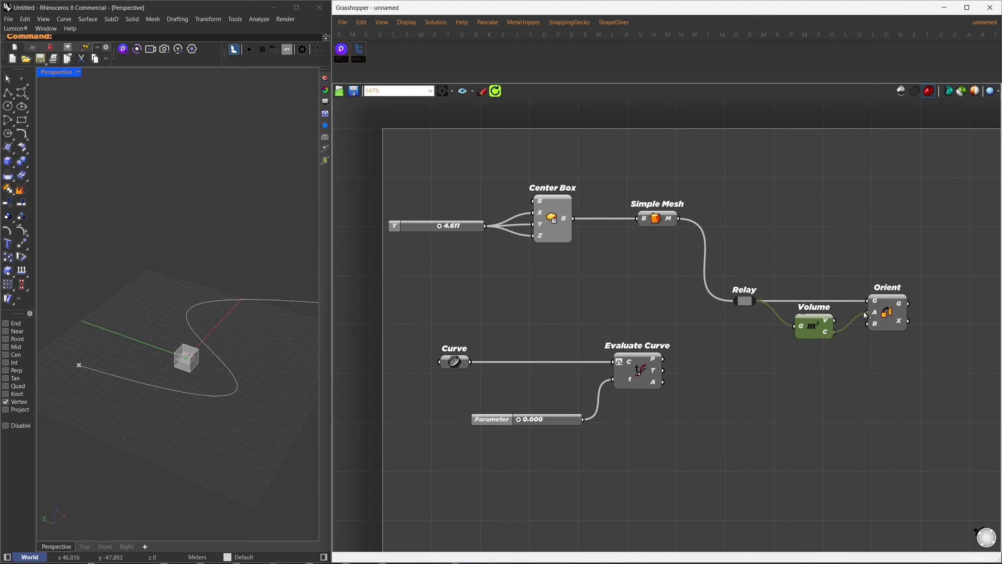
- Connect Volume's C output to Orient's A input, and Evaluate Curve's P output through a relay to its B input
drag(864, 312, 867, 312)
drag(867, 324, 912, 316)
double_click(679, 360)
- Hide the viewport preview of the Center Box and Simple Mesh components
drag(757, 337, 340, 179)
middle_click(514, 193)
click(552, 170)
click(454, 269)
right_drag(173, 383, 181, 383)
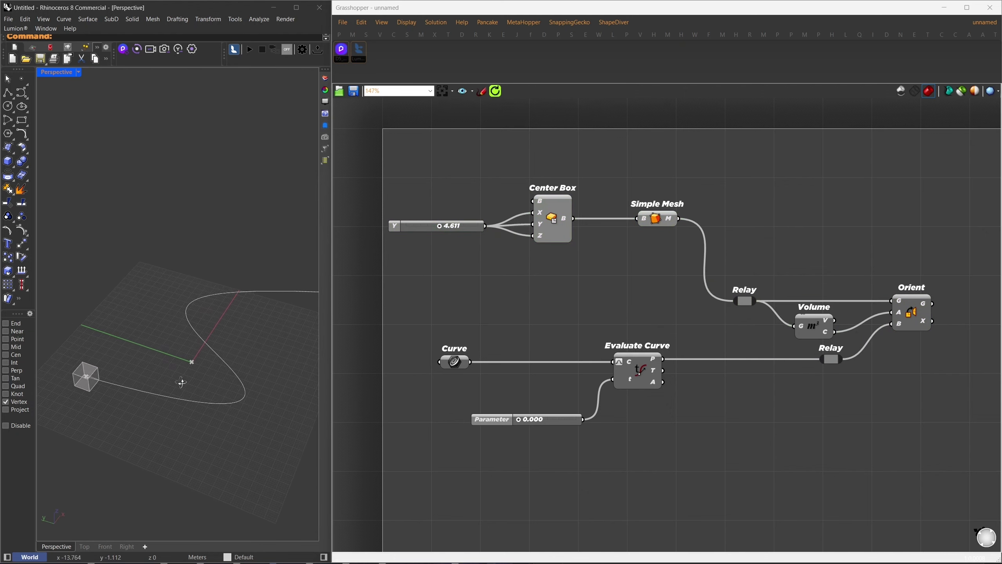
right_drag(115, 363, 139, 369)
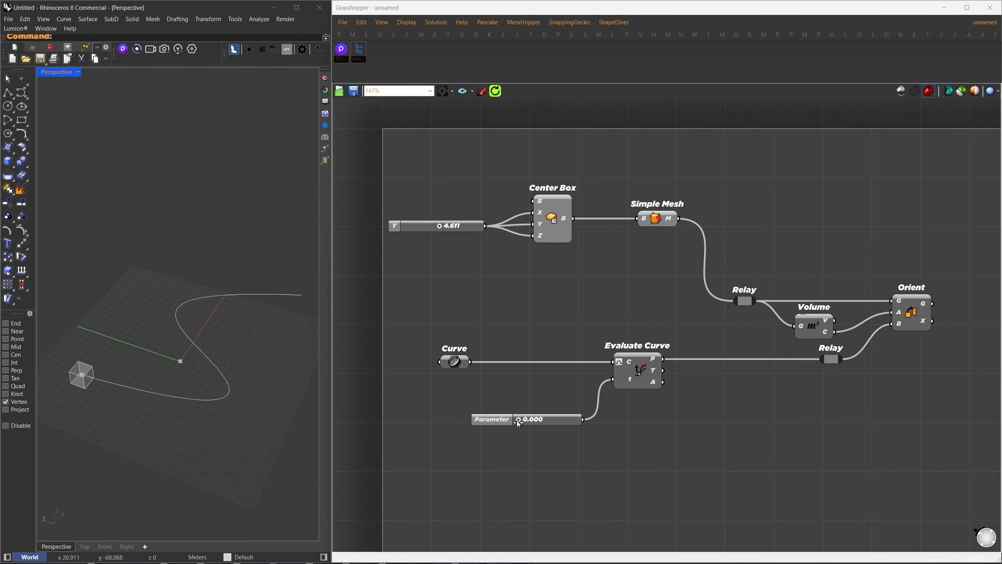
- Group the Parameter slider that drives Evaluate Curve and name the group Animate
drag(519, 423, 485, 421)
drag(443, 388, 603, 444)
key(ctrl+g)
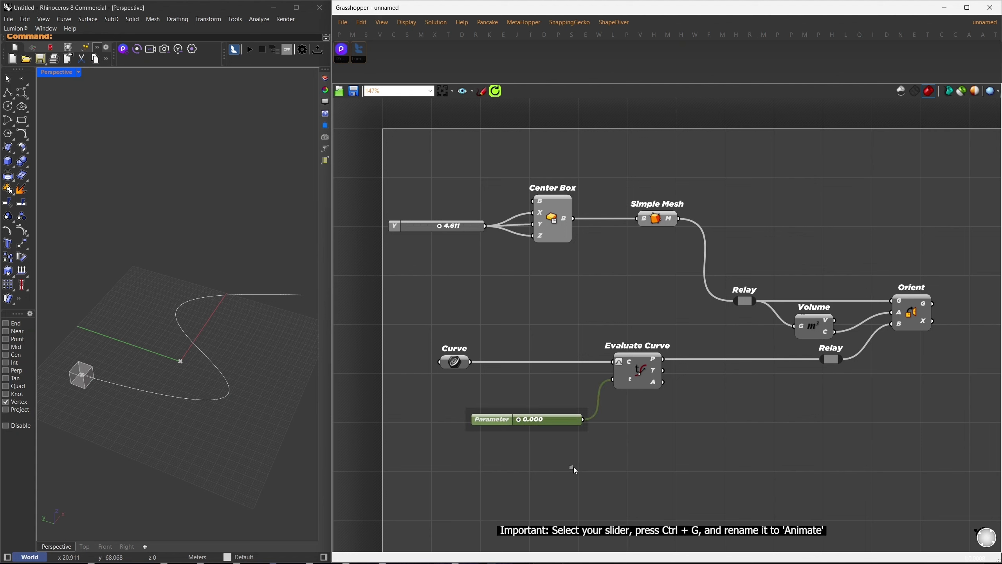
right_click(521, 410)
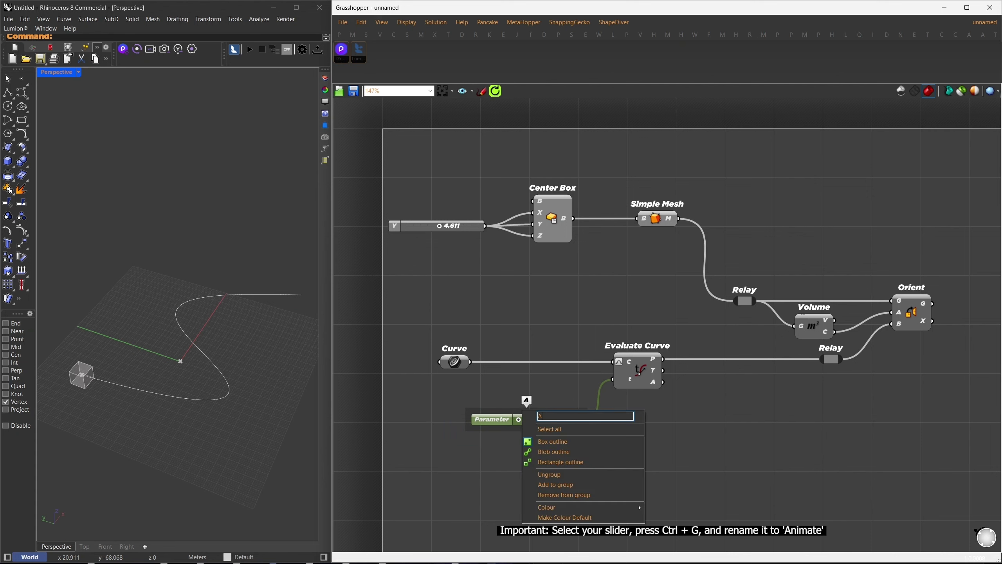
text(Animate)
key(Return)
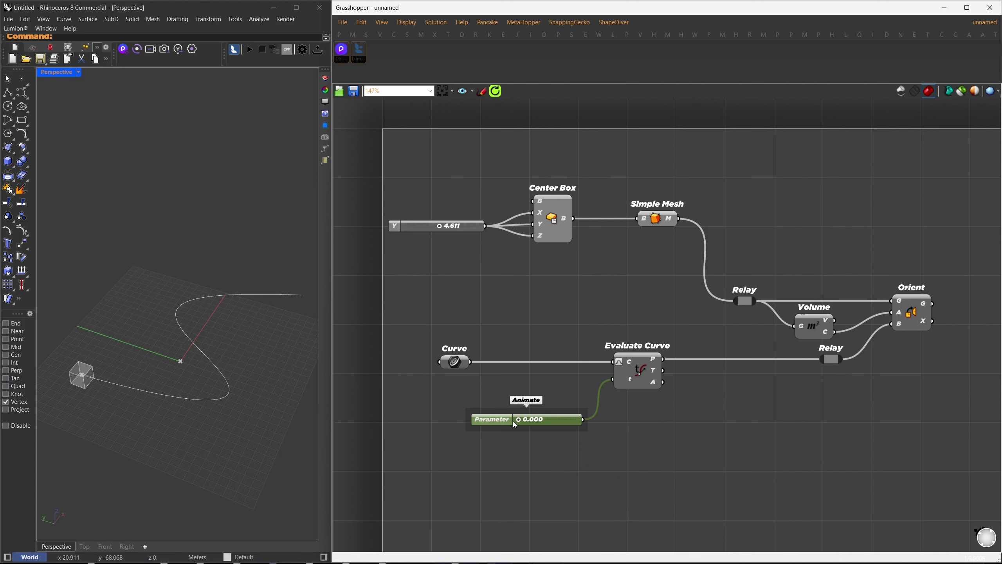
mouse_move(515, 421)
mouse_down()
mouse_move(578, 426)
mouse_move(504, 425)
mouse_up()
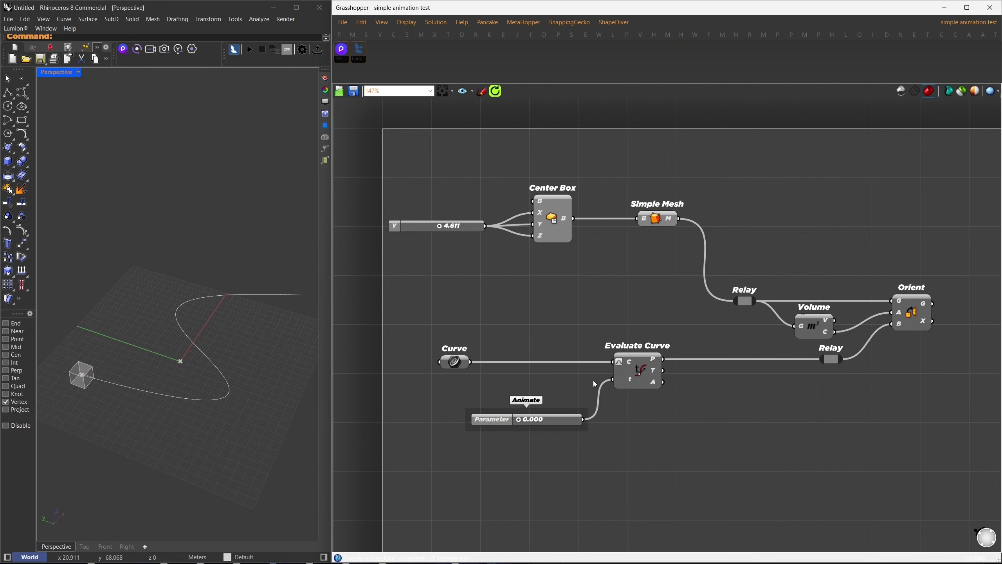
- Save the definition as simple animation test and place the Lumion_exporter component beyond Orient on the canvas
right_drag(594, 380, 342, 381)
scroll(605, 302, down, 2)
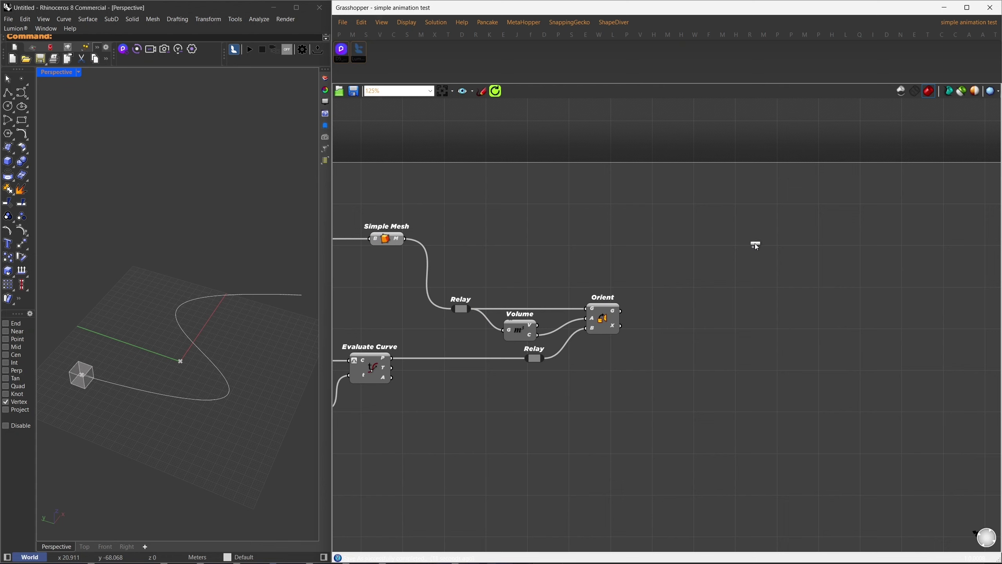
drag(755, 246, 756, 247)
- Add a Panel beside the Lumion_exporter and connect the exporter's out output to it
double_click(908, 233)
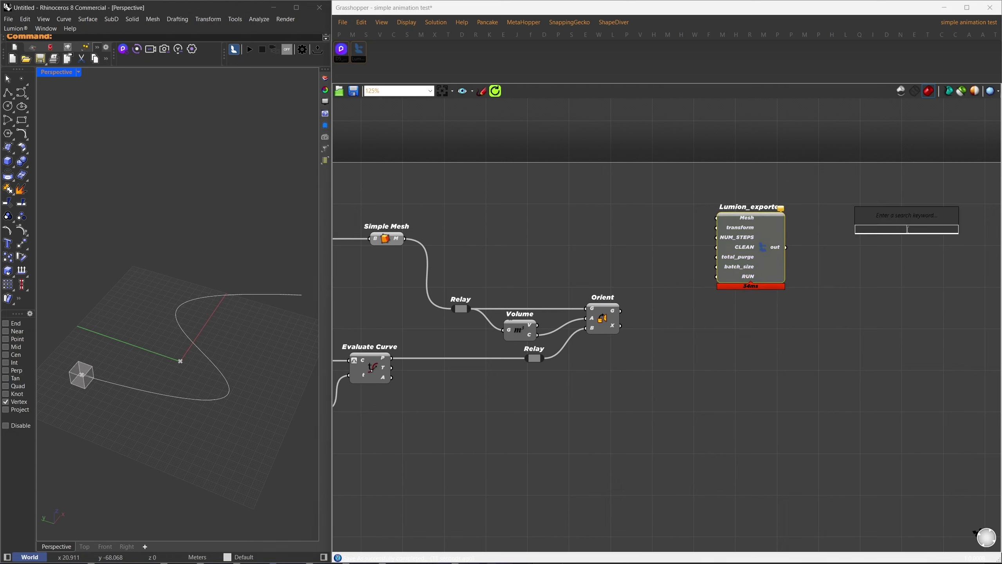
text(panel)
key(Return)
drag(845, 231, 847, 381)
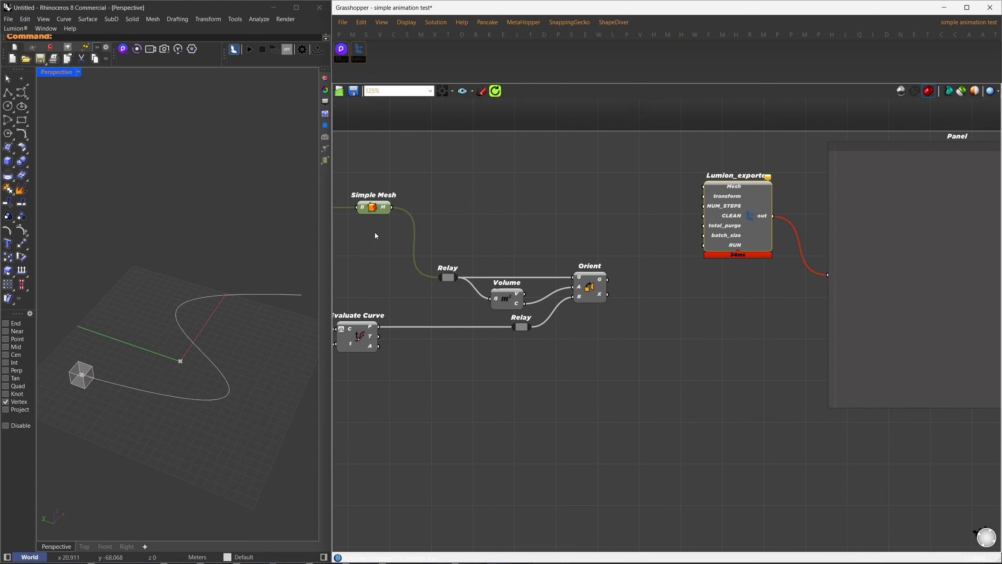
- Connect Simple Mesh's M output to the exporter's Mesh input and Orient's X output to its transform input
drag(460, 197, 741, 219)
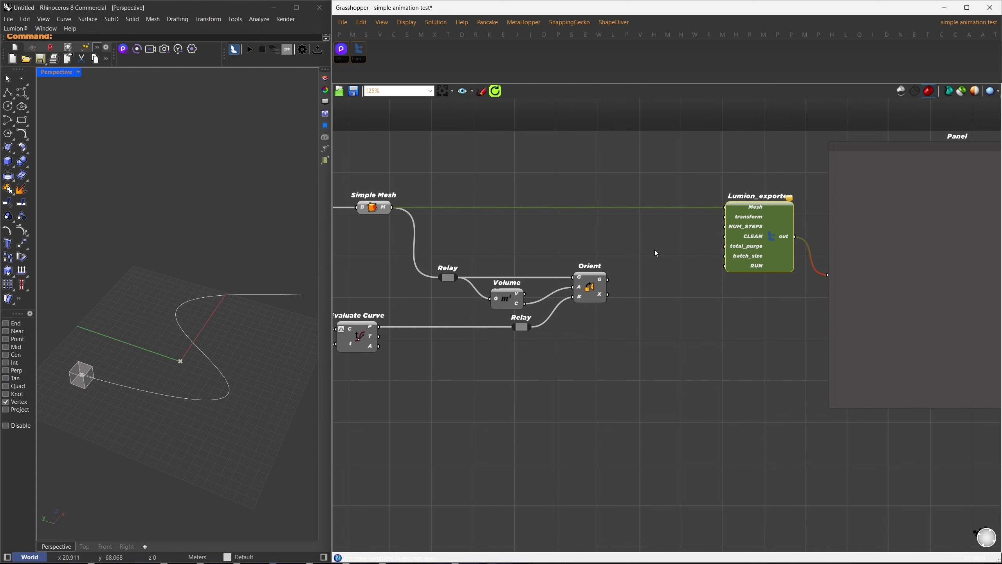
drag(607, 295, 725, 217)
right_drag(709, 264, 505, 257)
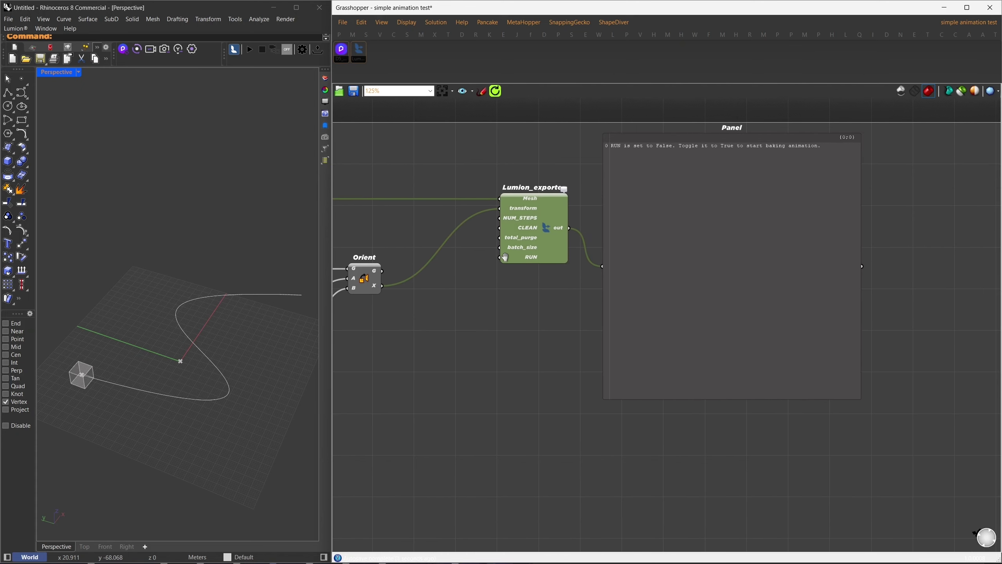
- Move the Panel and the Lumion_exporter farther from Orient to make room for input components
drag(637, 271, 742, 273)
click(692, 279)
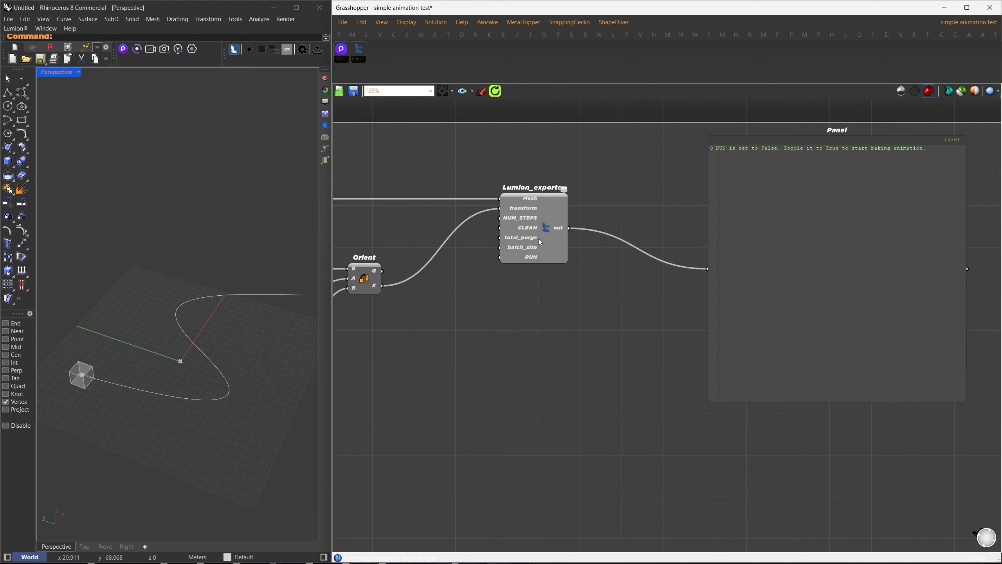
drag(542, 238, 635, 238)
click(665, 207)
mouse_move(656, 189)
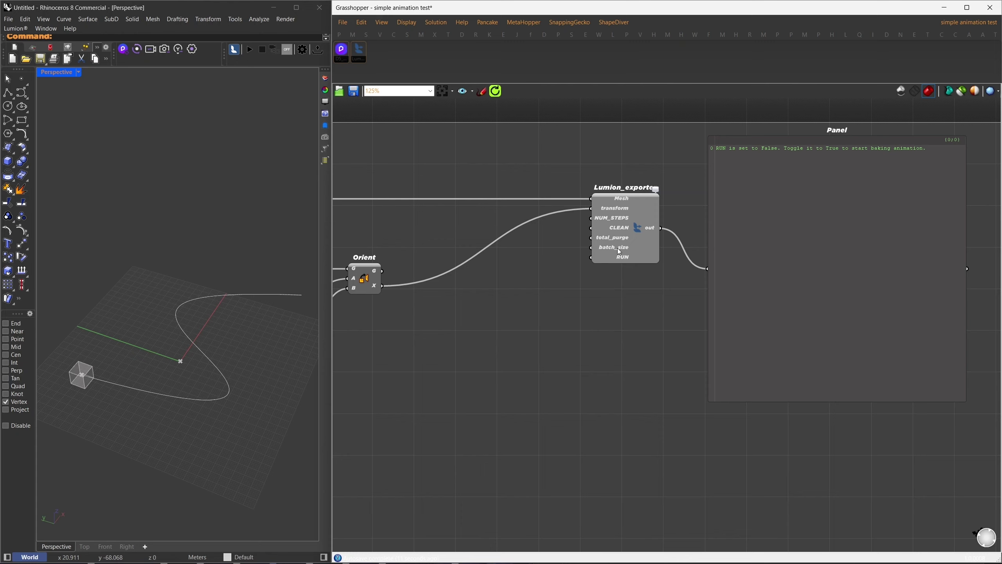
- Add a number slider of 5*24 (120 steps) and connect it to the exporter's NUM_STEPS input
mouse_move(603, 222)
double_click(451, 223)
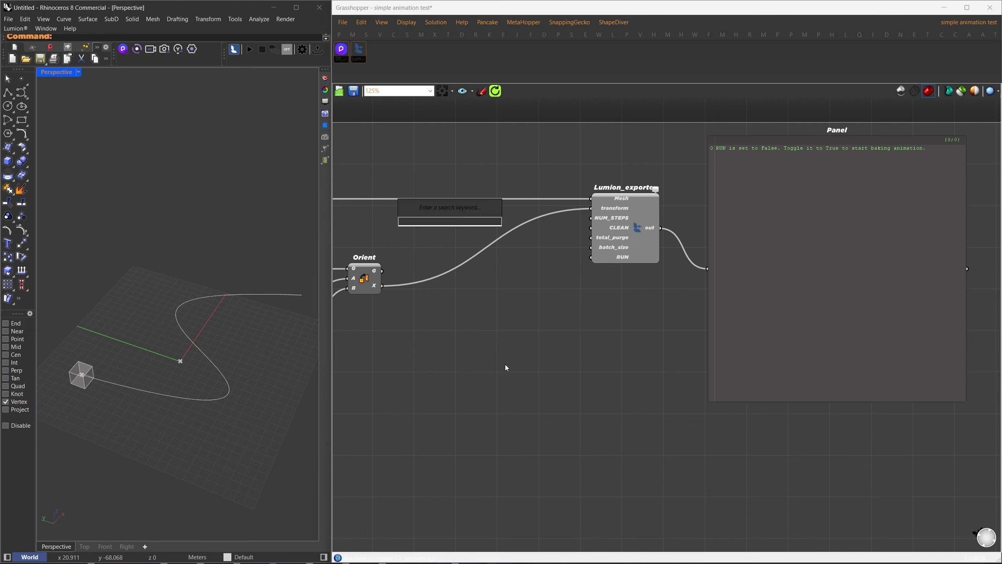
text(5*24)
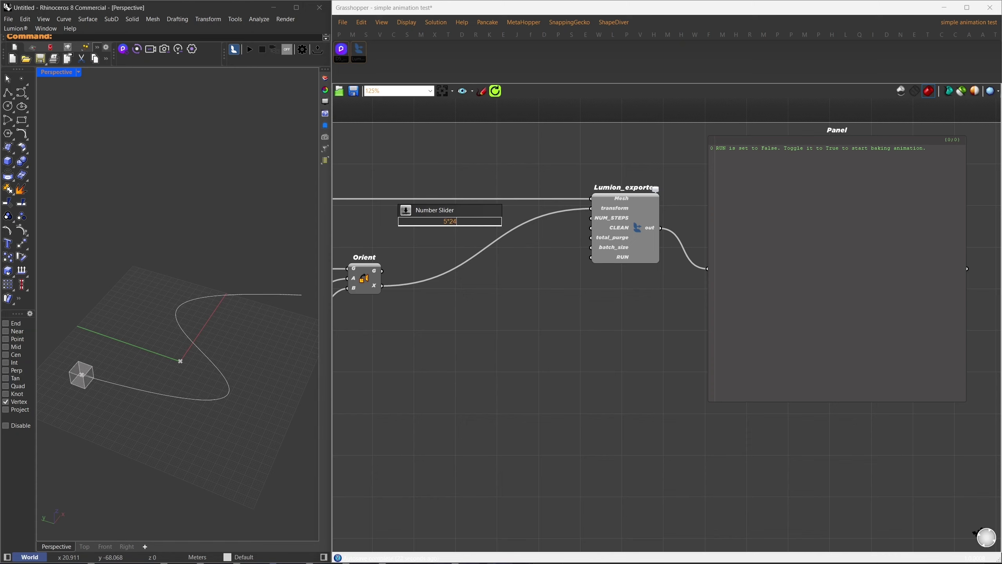
key(Return)
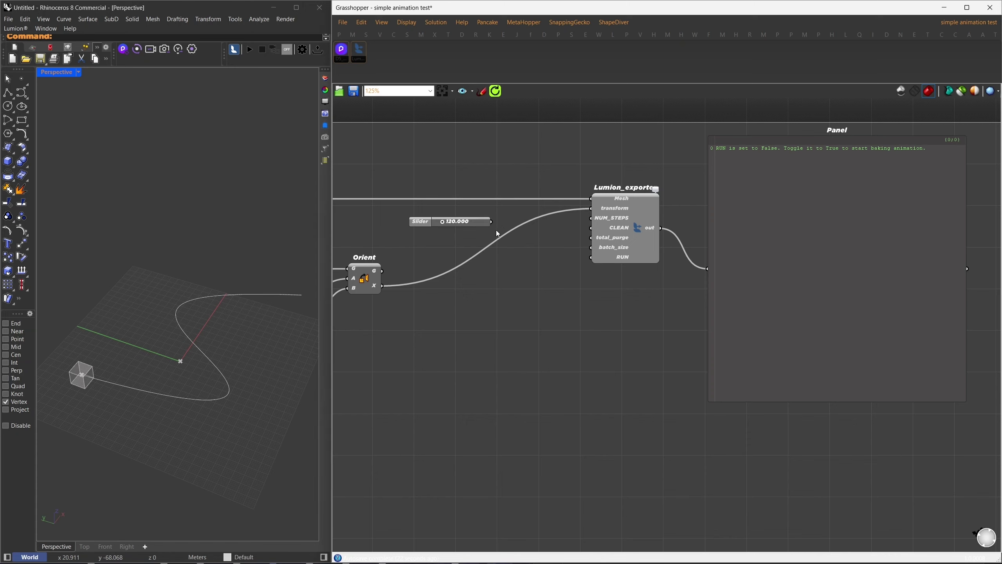
drag(604, 222, 598, 221)
drag(496, 224, 489, 221)
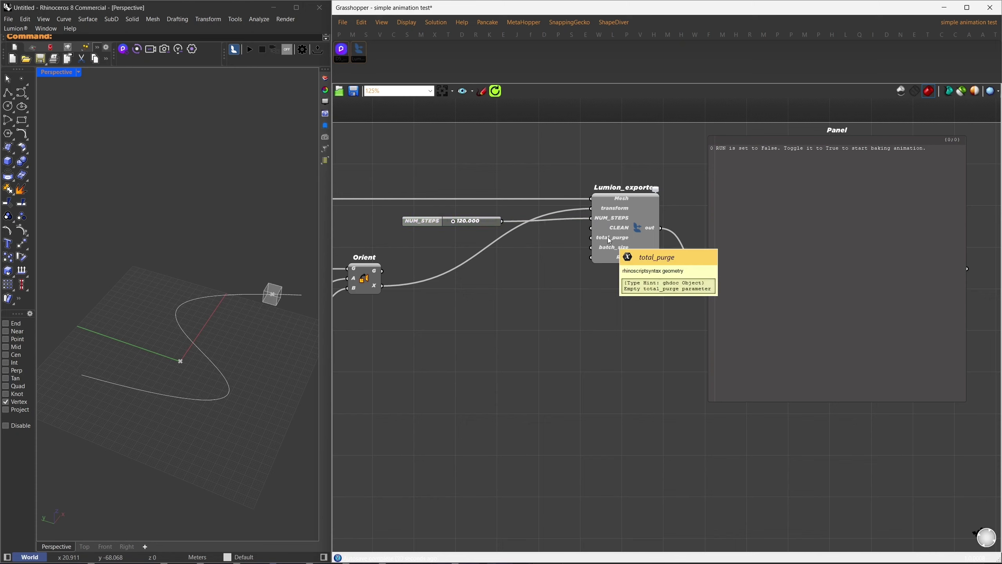
- Add a Button below the NUM_STEPS slider and connect it to the exporter's total_purge input
double_click(506, 304)
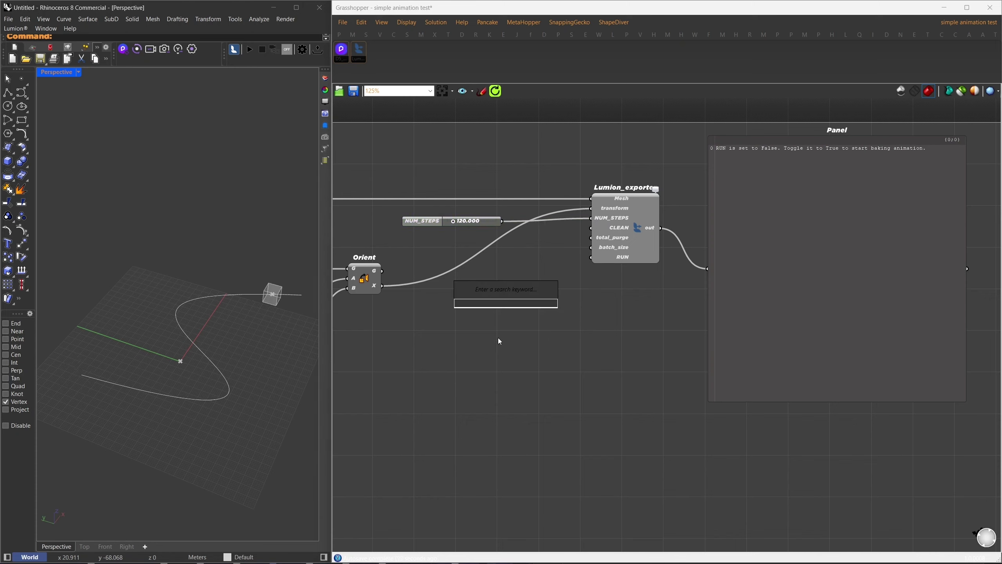
text(button)
key(Return)
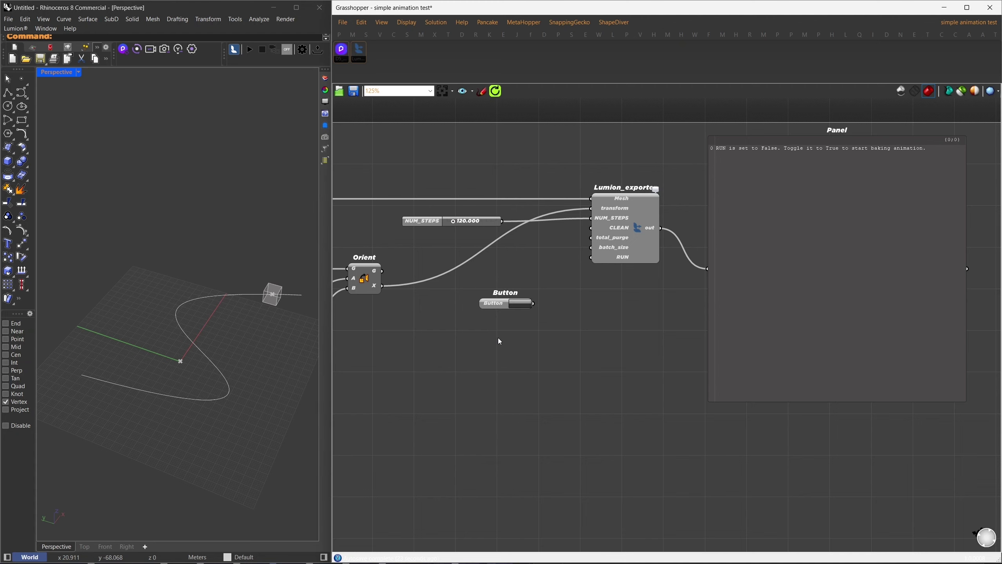
drag(509, 307, 458, 250)
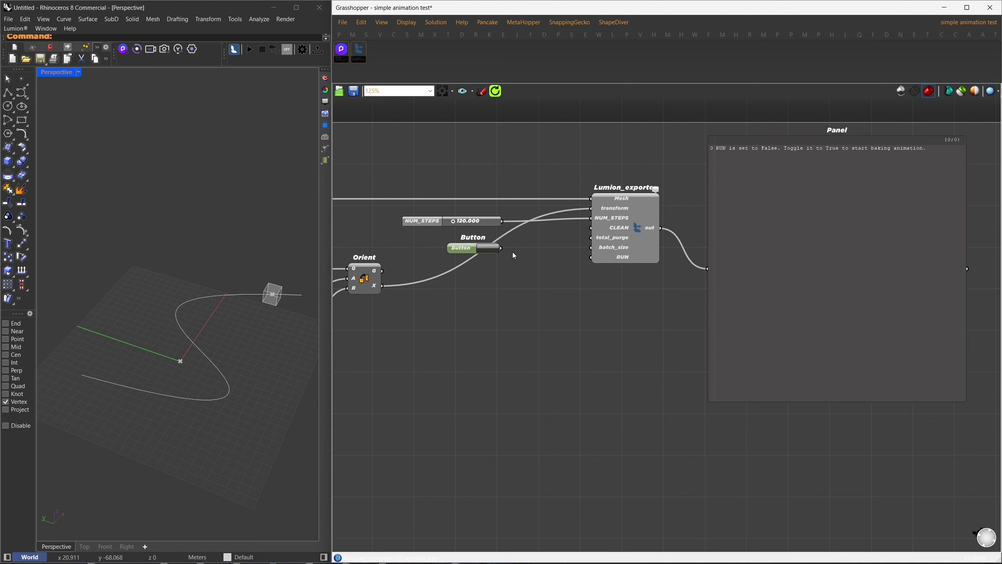
- Add a Boolean Toggle to the canvas below the Button
double_click(481, 294)
text(toggle)
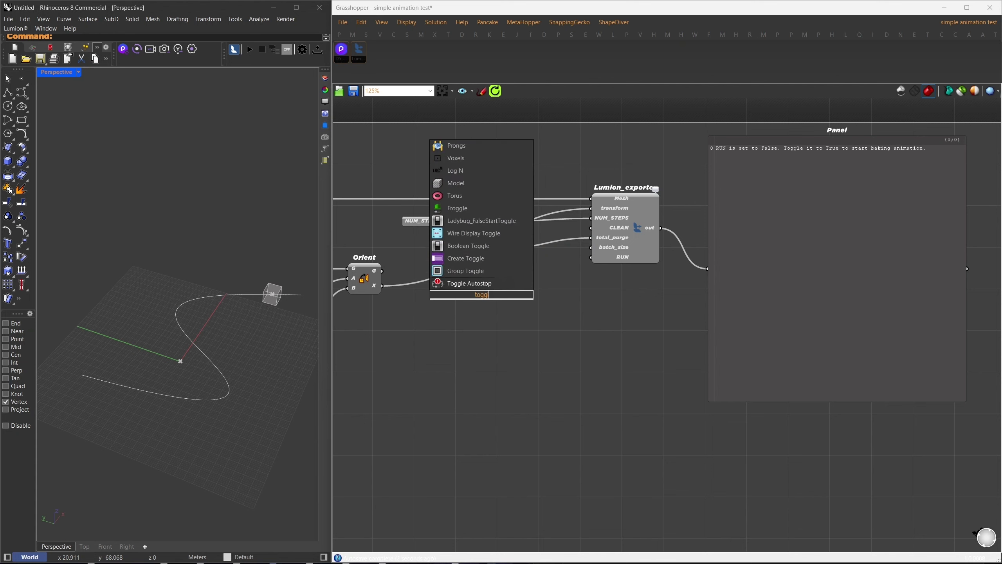
key(Return)
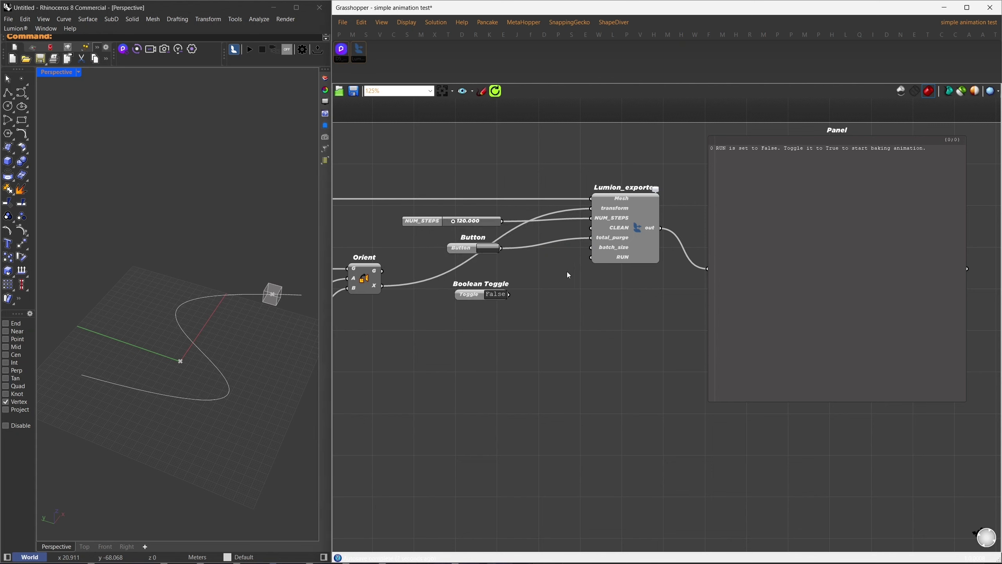
- Connect the Boolean Toggle to the Lumion_exporter's RUN input and set it to True to bake the animation
drag(509, 294, 592, 257)
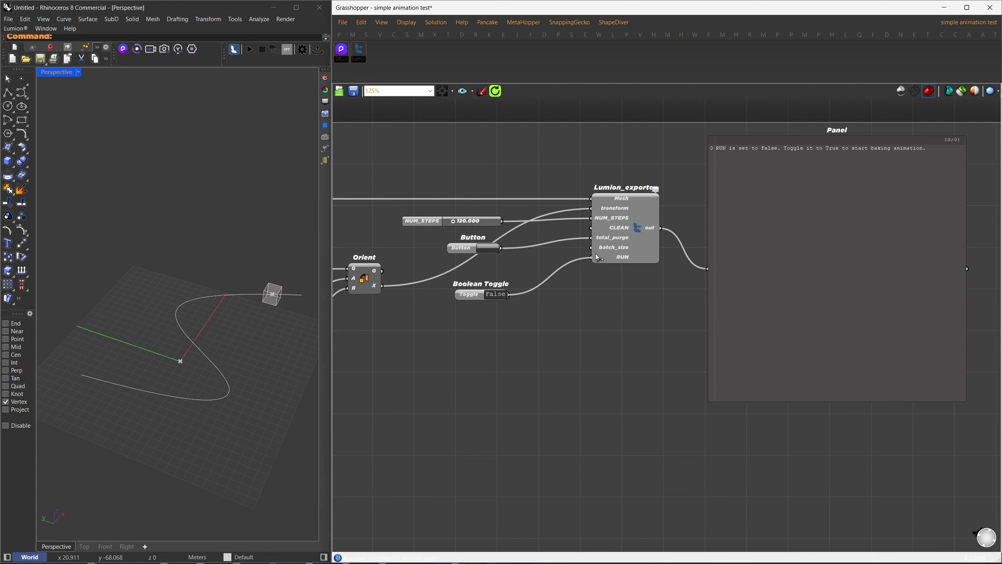
double_click(506, 292)
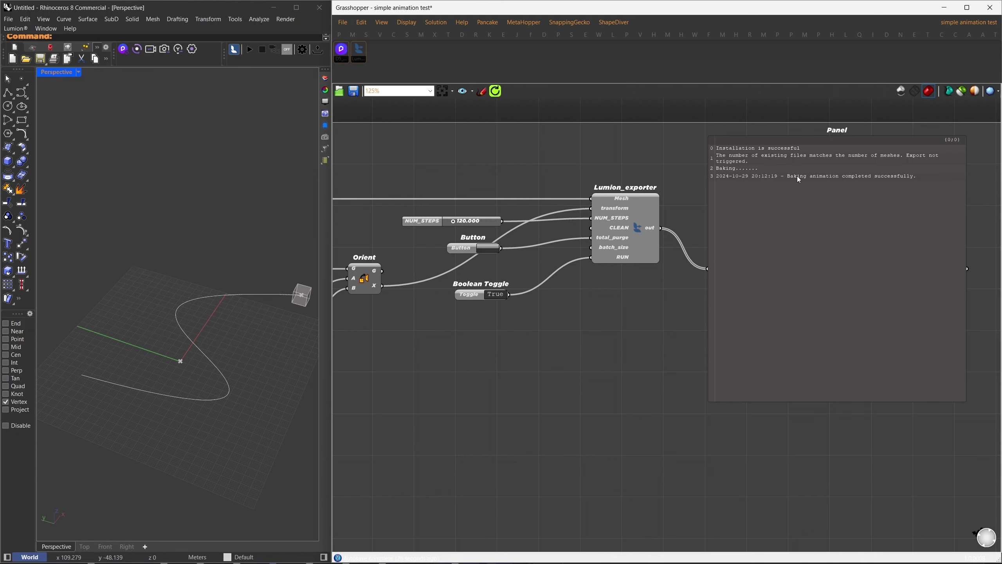
scroll(690, 265, down, 3)
right_drag(371, 284, 493, 287)
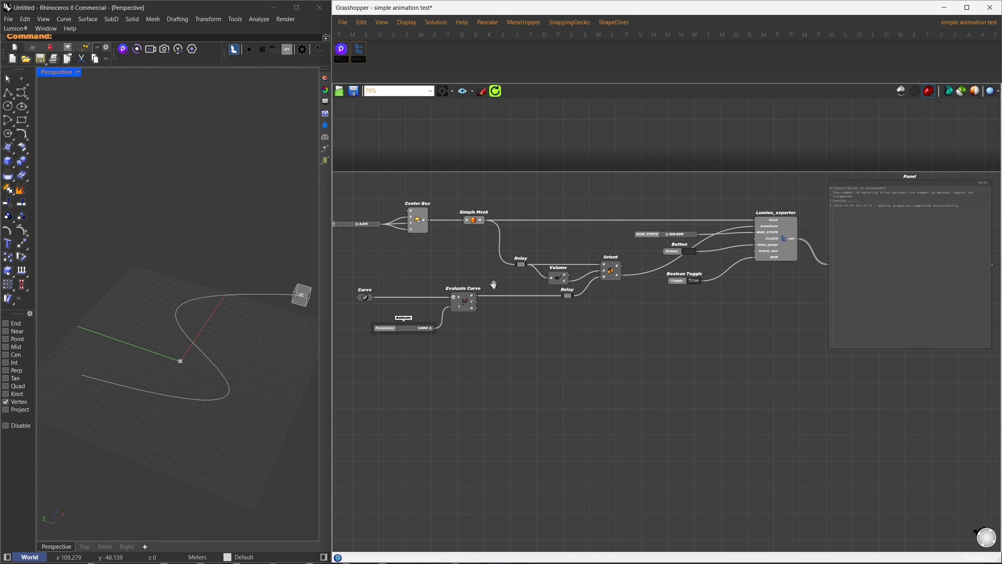
scroll(391, 326, up, 2)
click(793, 224)
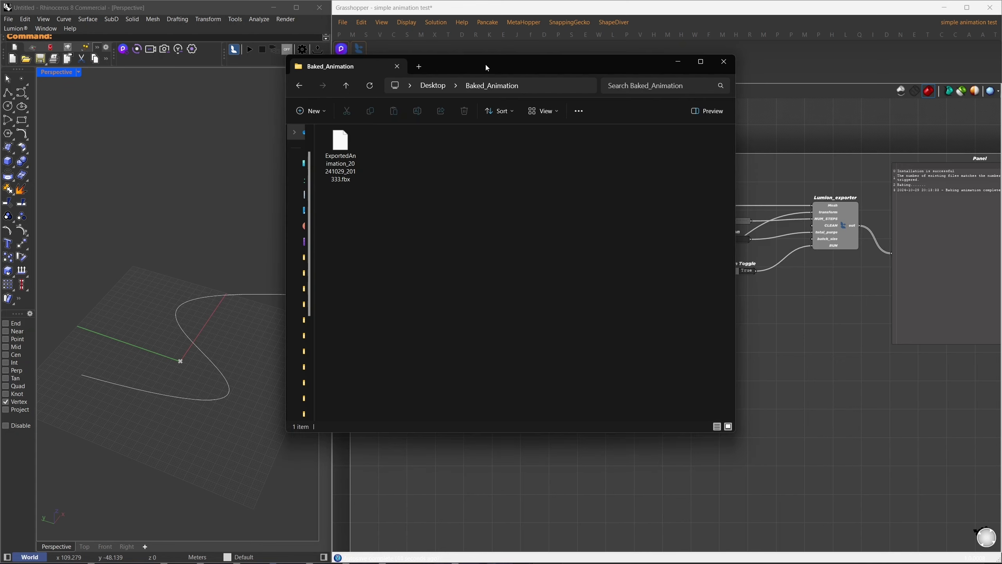
- Inspect the exported FBX file in the Baked_Animation folder window and minimize the window
drag(487, 66, 556, 102)
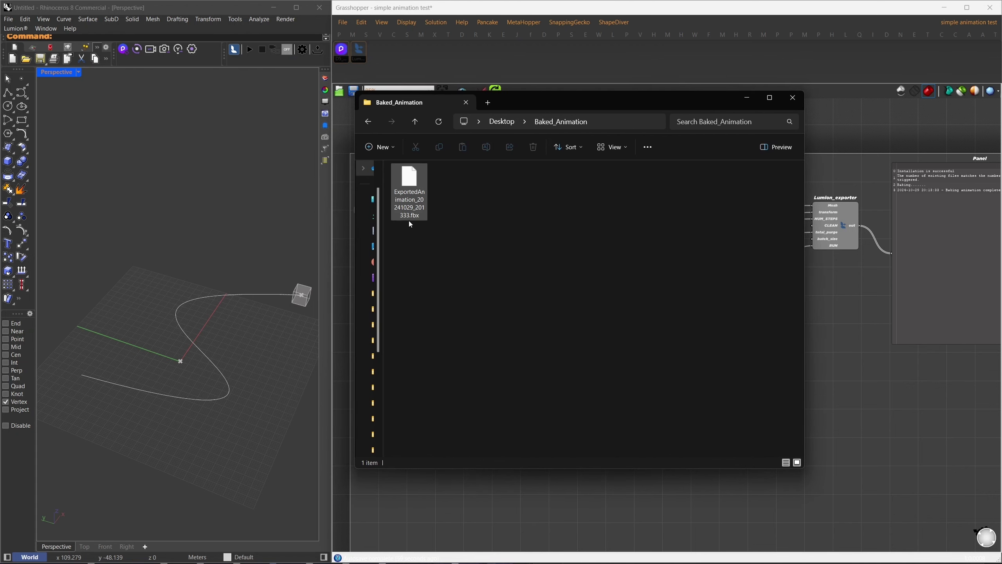
drag(458, 174, 393, 227)
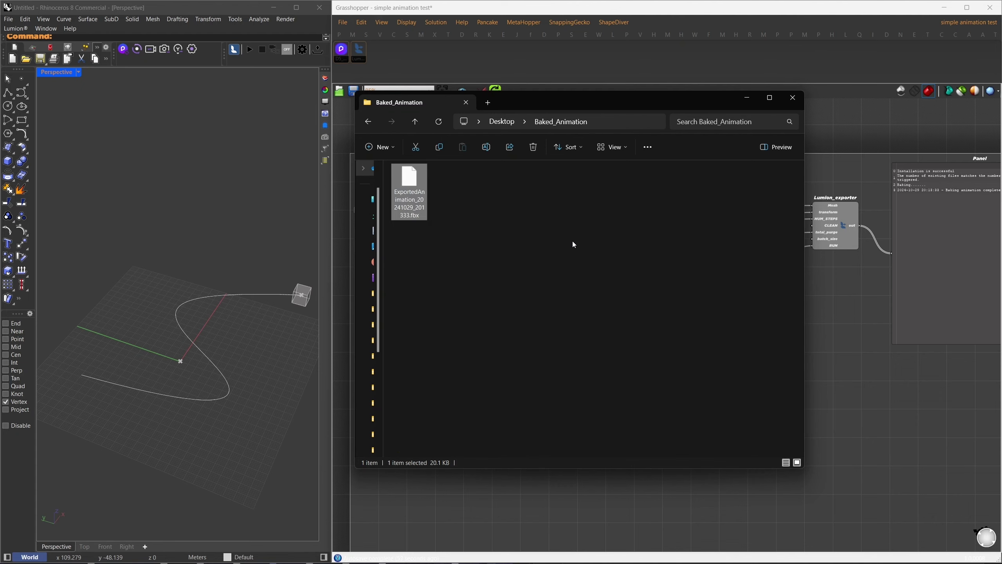
click(574, 243)
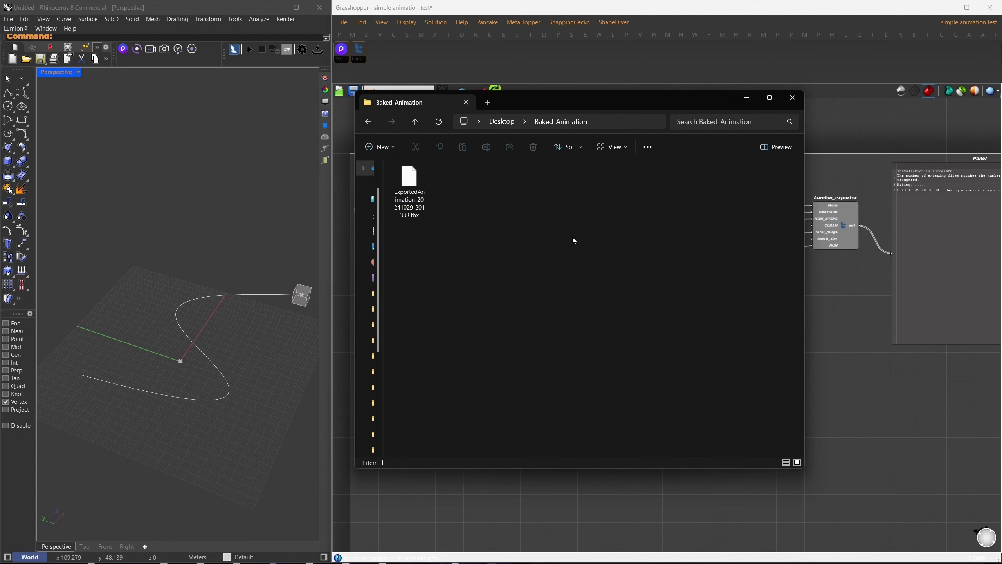
click(752, 97)
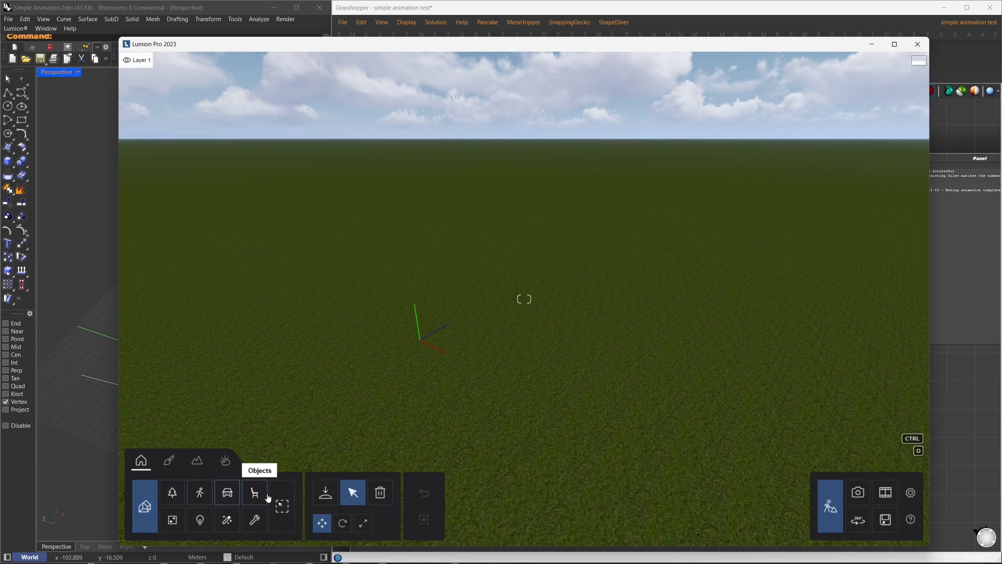
- In Lumion, import ExportedAnimation_20241029_201333.fbx from the Baked_Animation folder as a new model with Import animations enabled
click(326, 492)
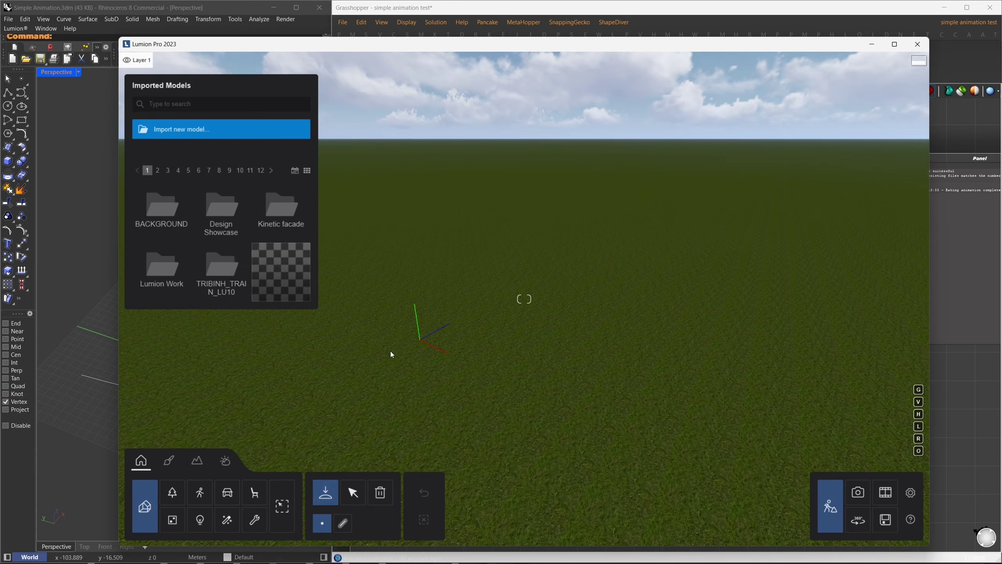
click(206, 129)
drag(307, 63, 442, 128)
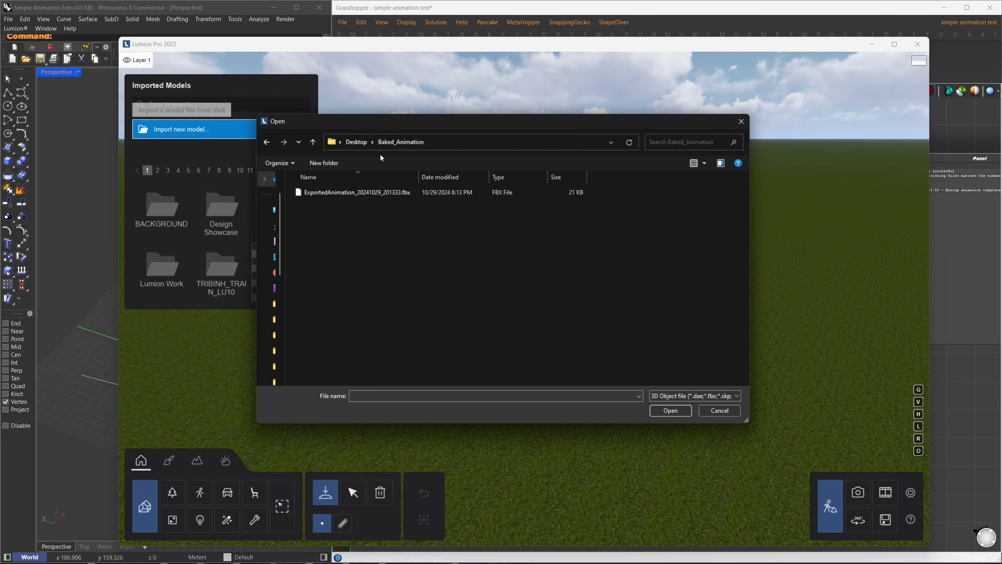
click(332, 193)
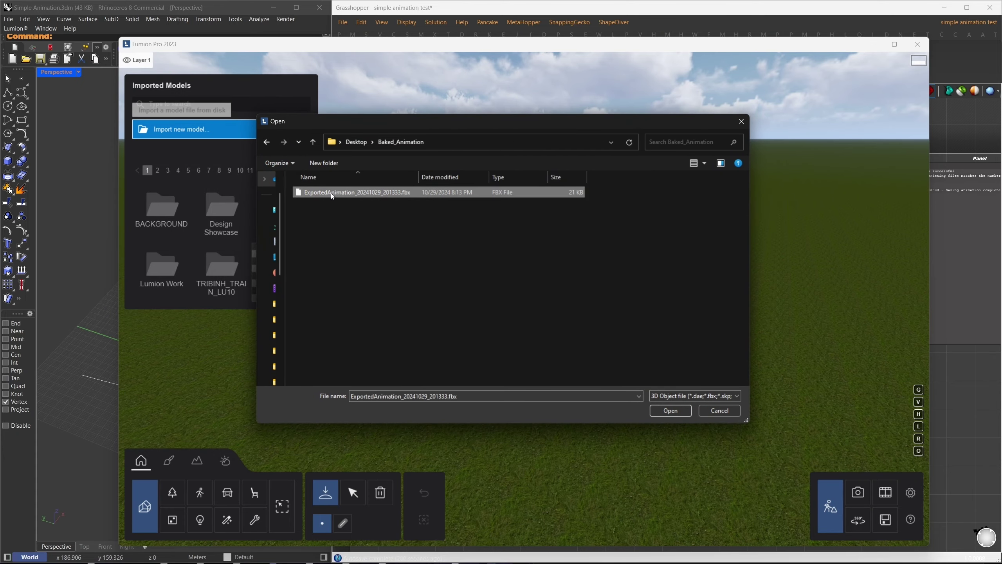
click(669, 411)
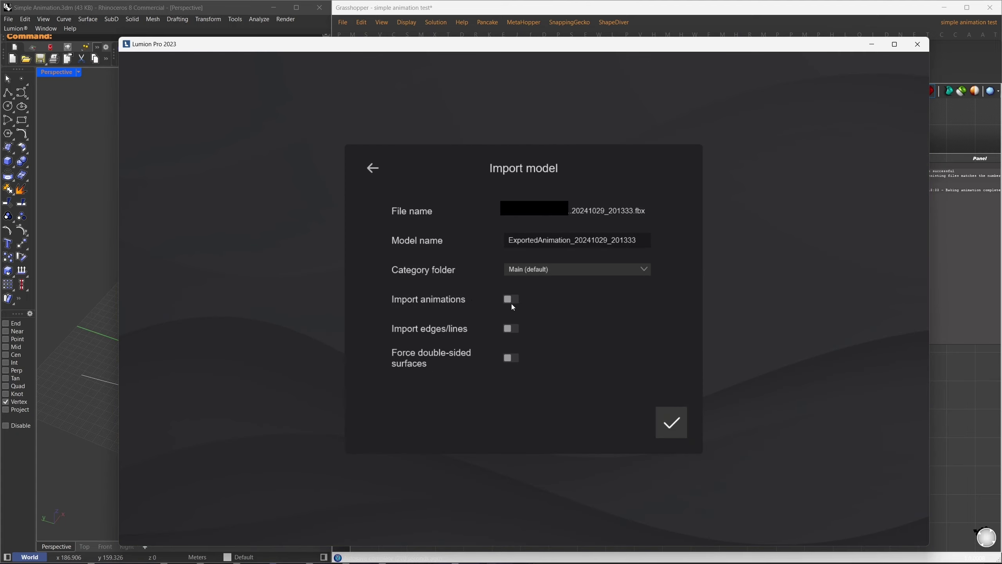
click(512, 300)
click(673, 420)
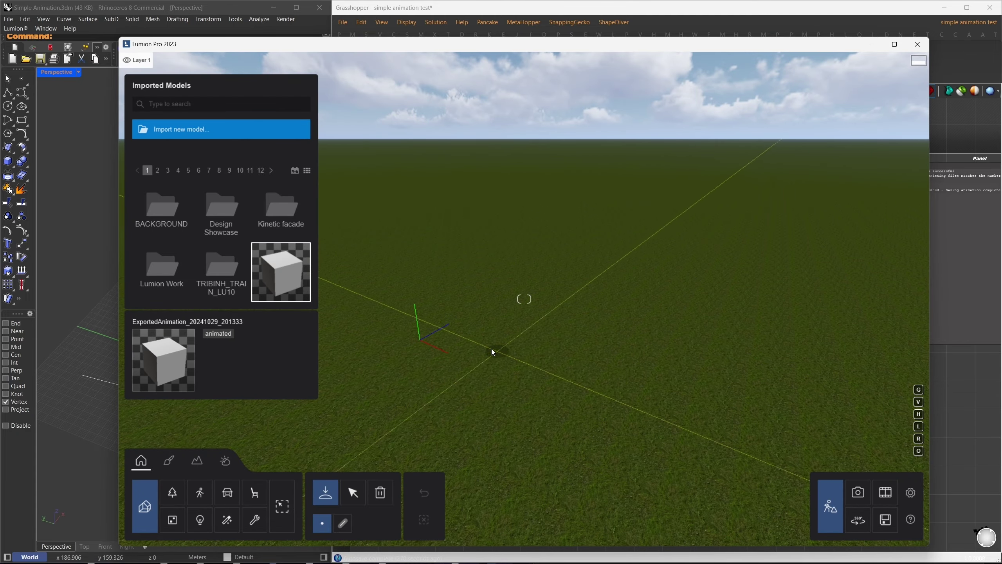
- Place the imported animated box in the scene and set its position to 0 m in X, Y and Z
click(485, 312)
click(353, 492)
click(476, 350)
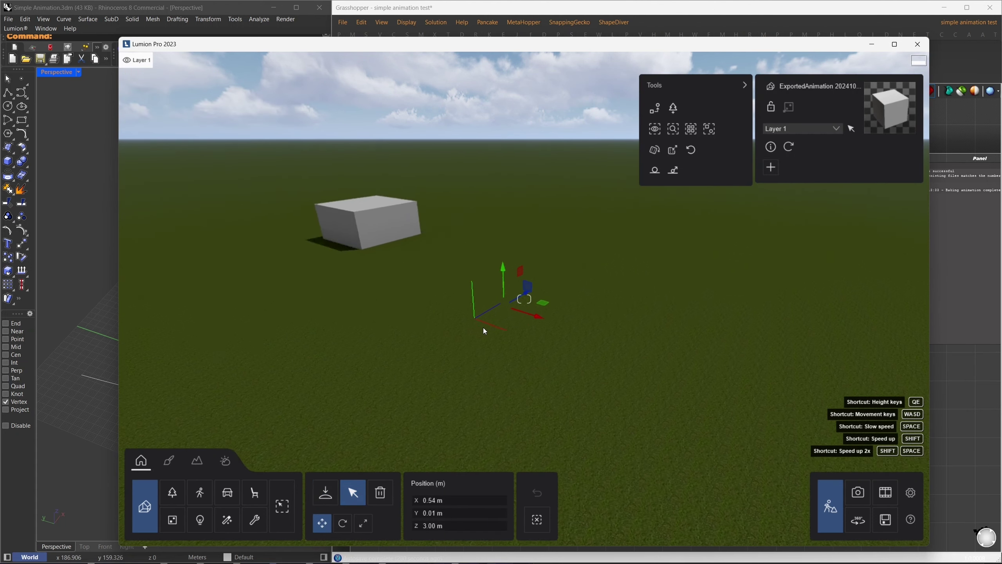
click(462, 499)
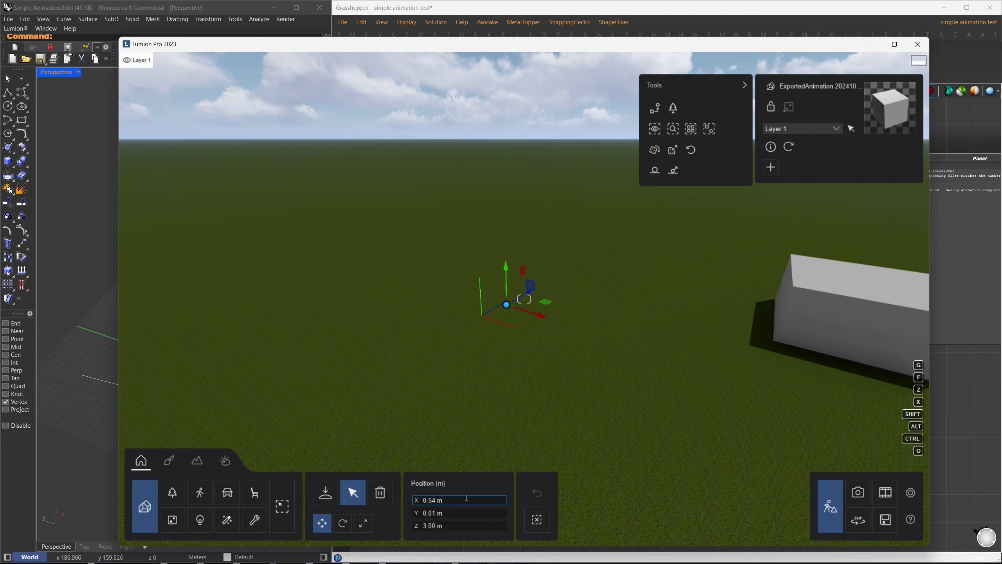
text(0)
key(Tab)
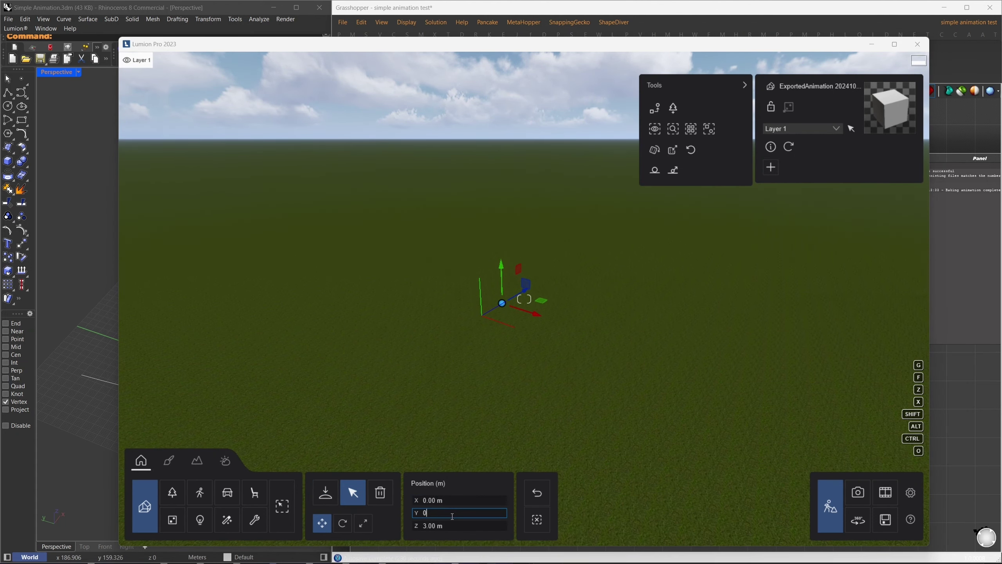
text(0)
key(Tab)
text(0)
key(Return)
- Arrange the Lumion and Rhino windows side by side and start Lumion LiveSync from Rhino
right_drag(524, 299, 424, 428)
key(q)
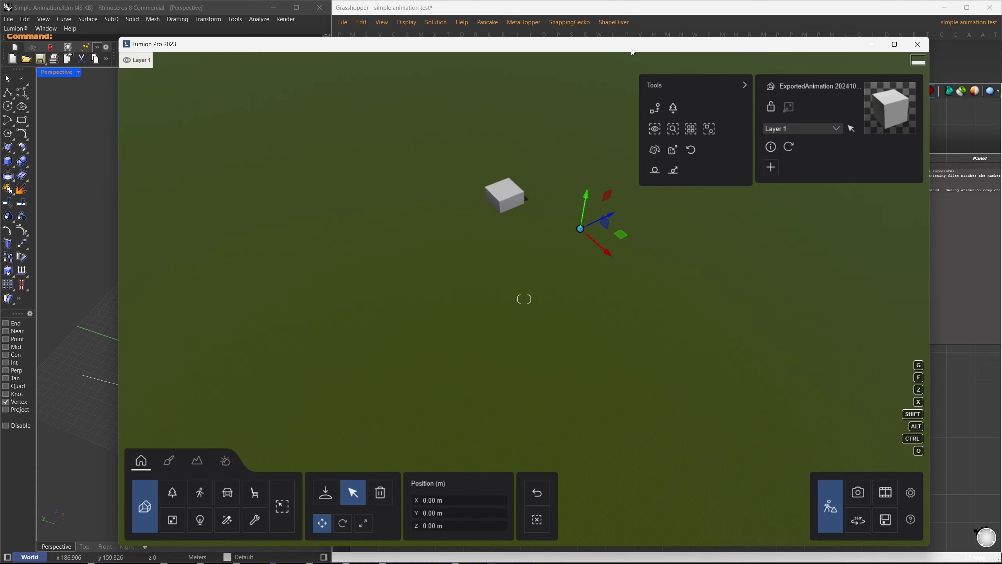
drag(621, 51, 1, 4)
drag(1001, 2, 1001, 2)
right_drag(494, 302, 718, 332)
right_drag(735, 47, 723, 216)
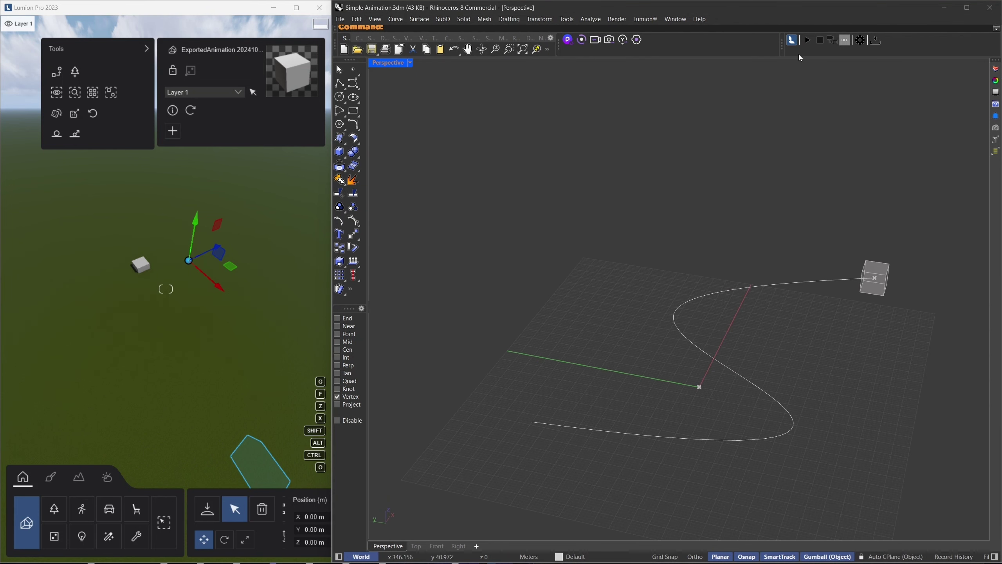
click(809, 41)
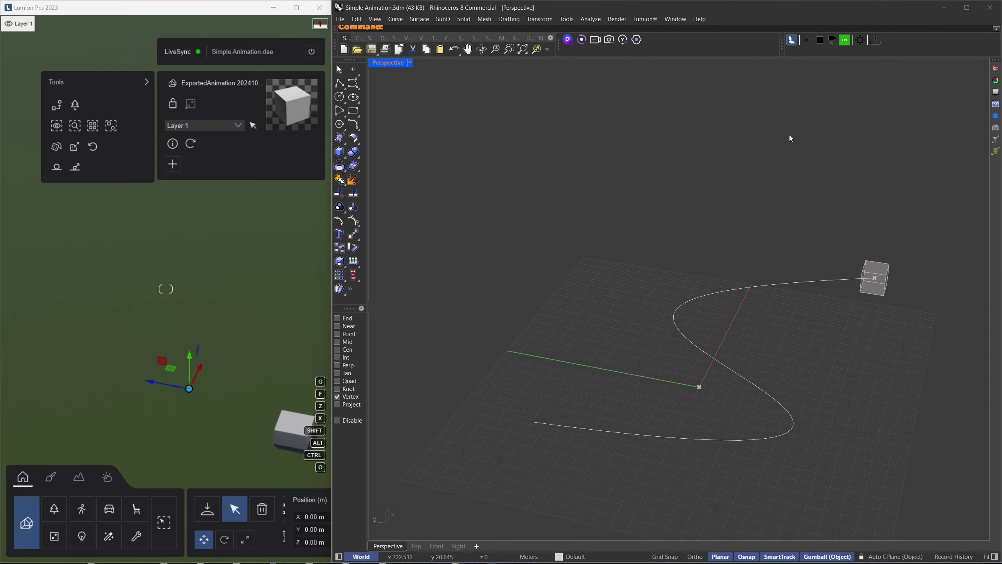
- Create a pipe along the motion curve in Rhino with the default Pipe options and clear the selection
text(pipe)
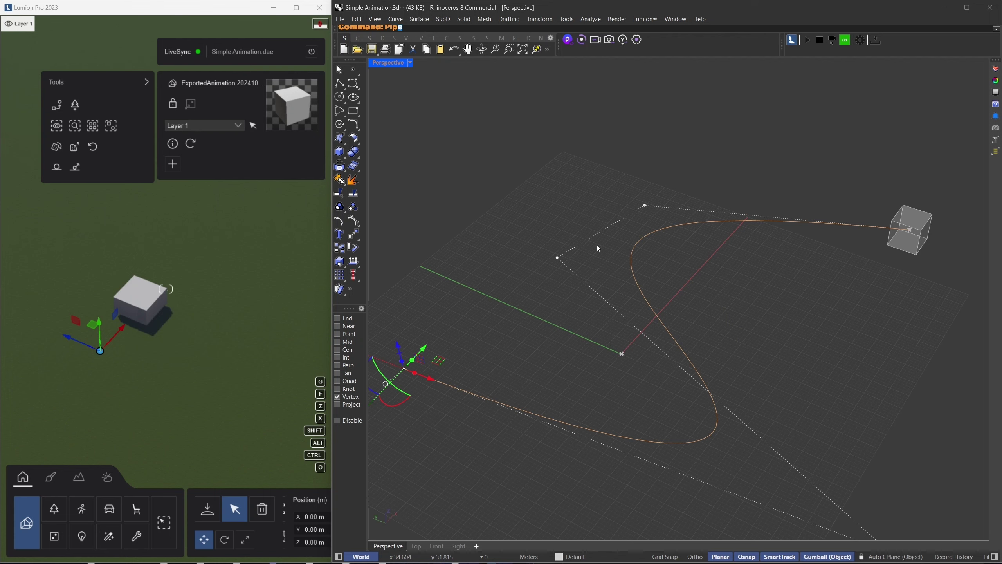
key(Return)
key(Return)
key(Return)
key(Return)
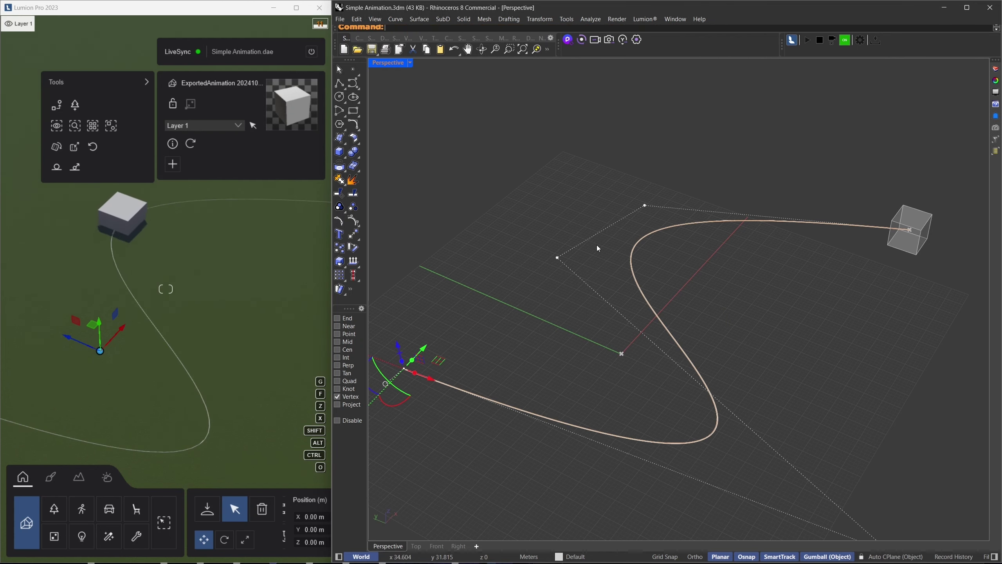
key(Escape)
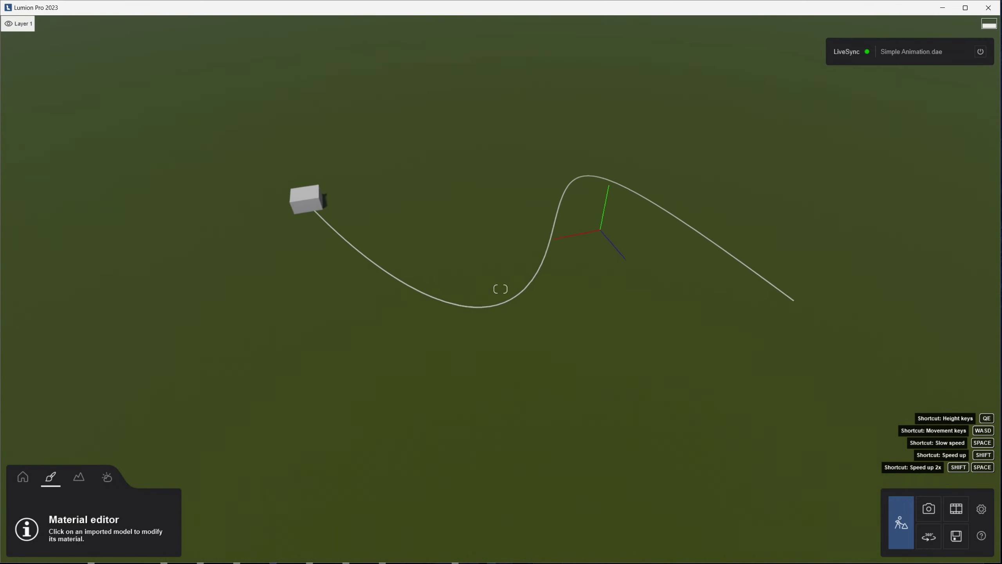
- Frame the box and its path in Lumion and start recording a new movie clip in slot 1
right_drag(500, 288, 552, 226)
key(w)
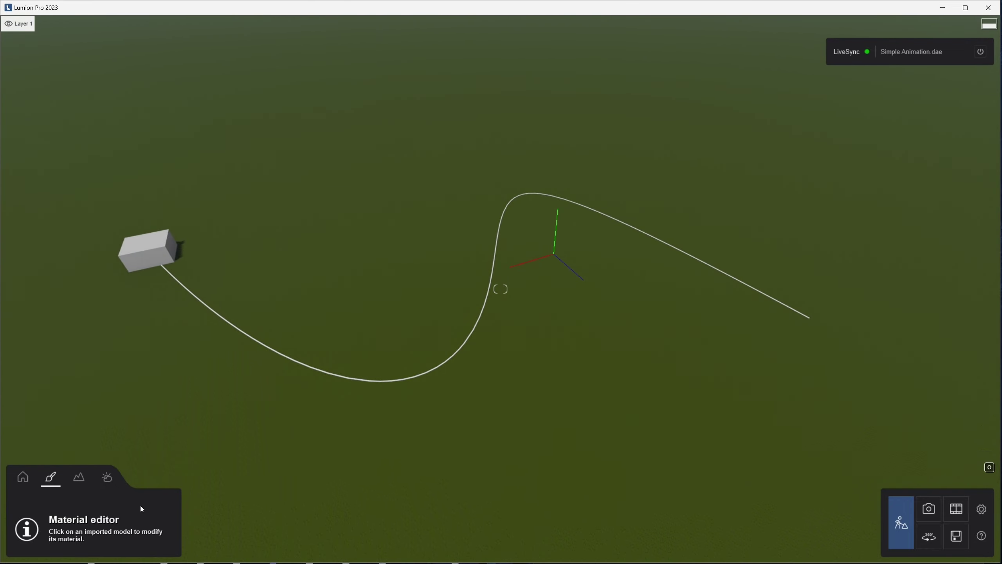
click(961, 512)
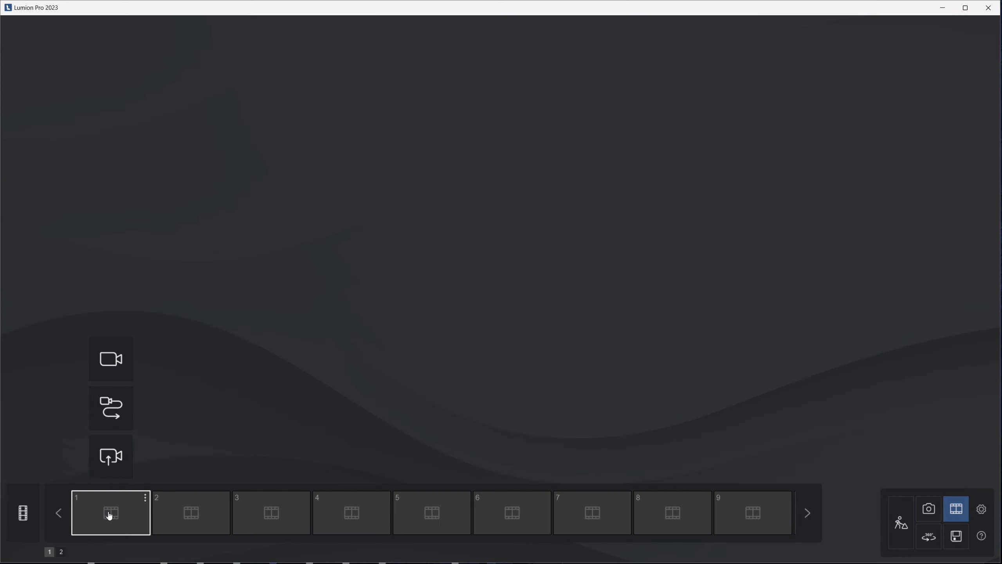
click(104, 365)
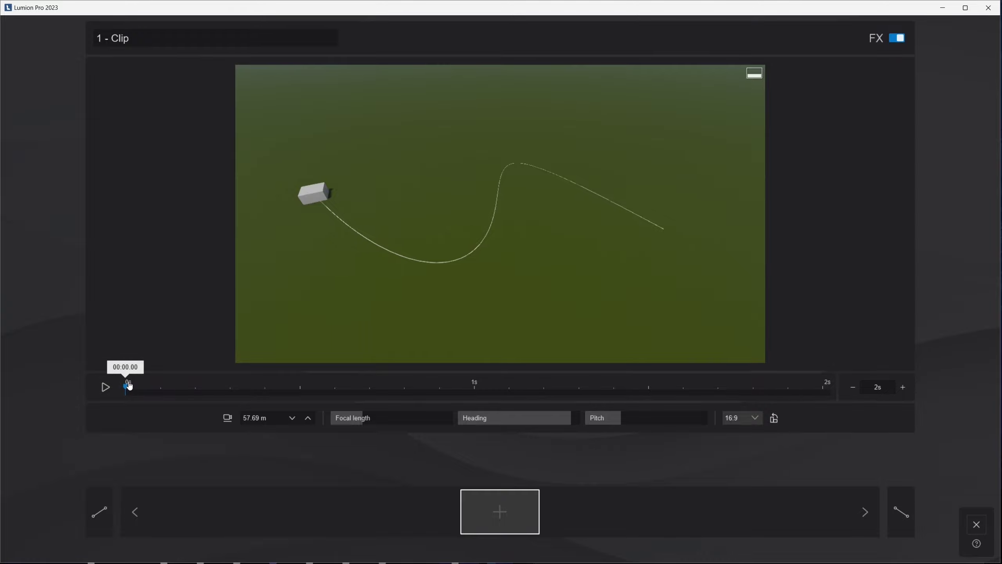
- Set the clip duration to 5 s and scrub the timeline to preview the box moving along the path
drag(127, 386, 495, 388)
click(885, 387)
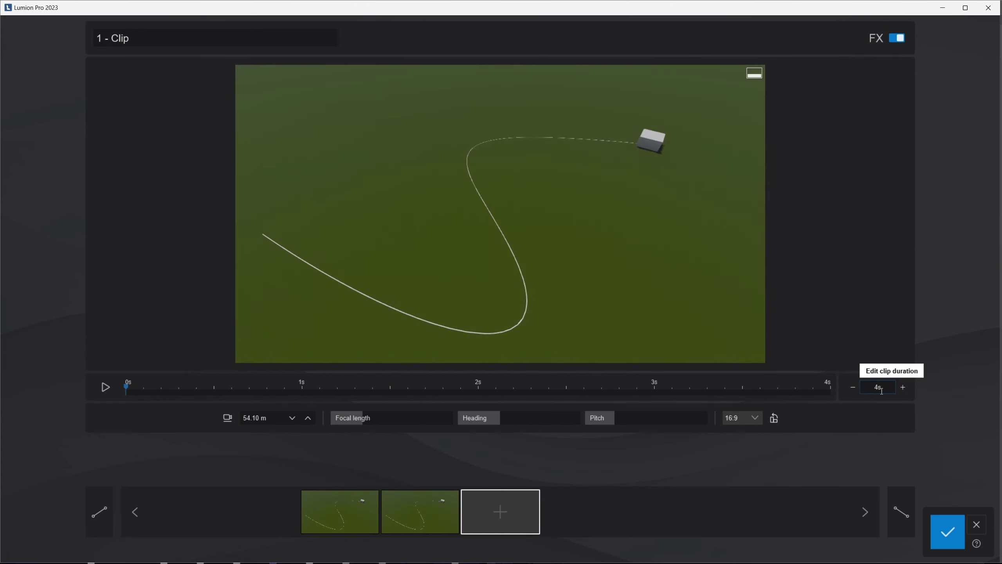
click(882, 390)
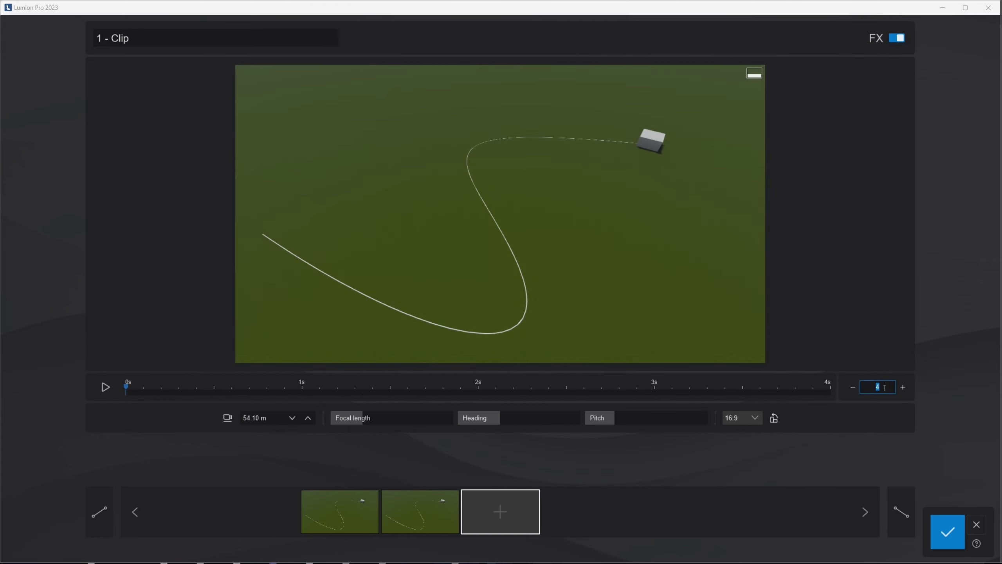
key(Return)
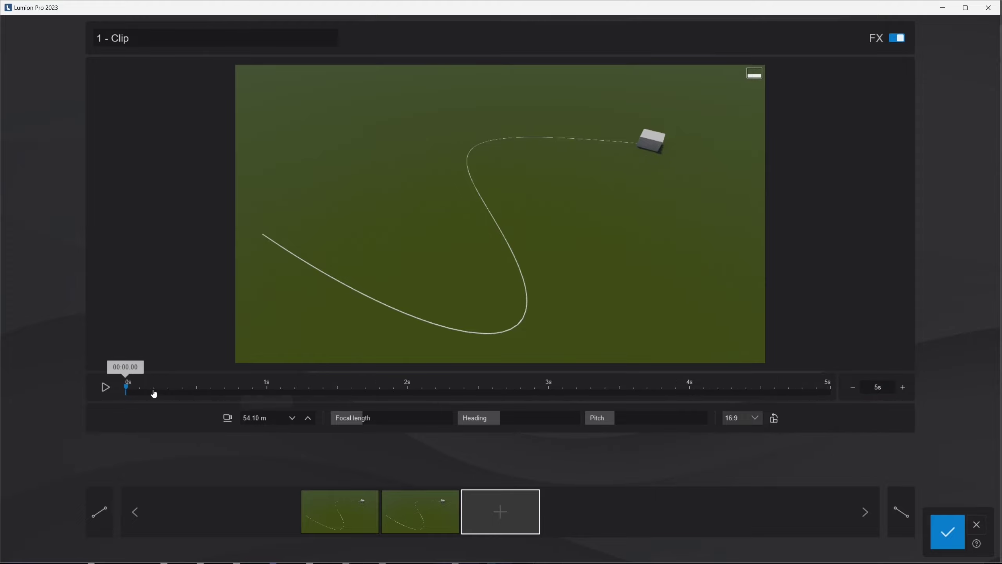
drag(127, 390, 588, 388)
drag(545, 364, 608, 373)
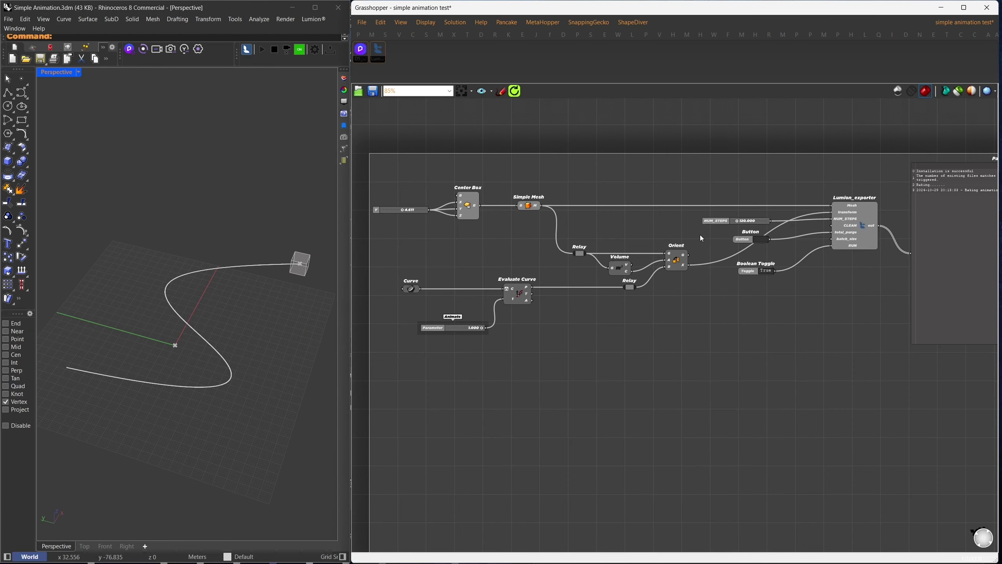
- In Grasshopper, move the exporter group farther from Orient and add a Scale component fed by Orient's geometry and its Volume centroid
alt+drag(701, 235, 873, 243)
double_click(780, 308)
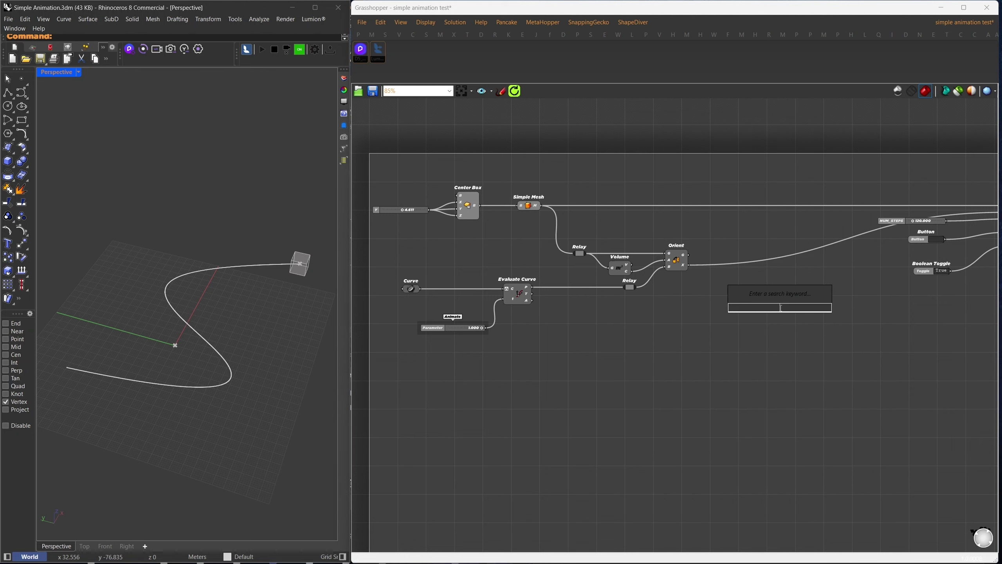
text(scale)
key(Return)
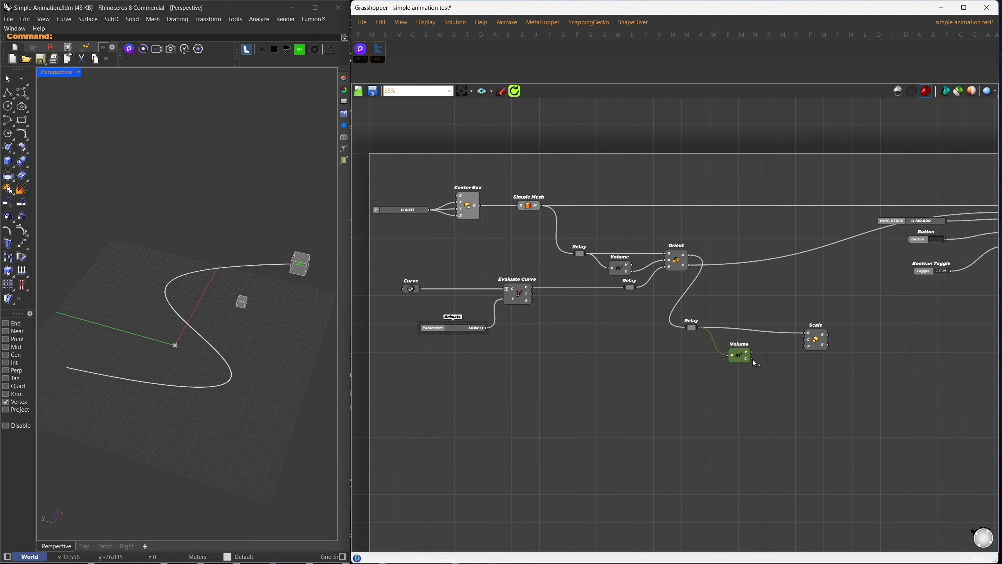
drag(815, 339, 812, 338)
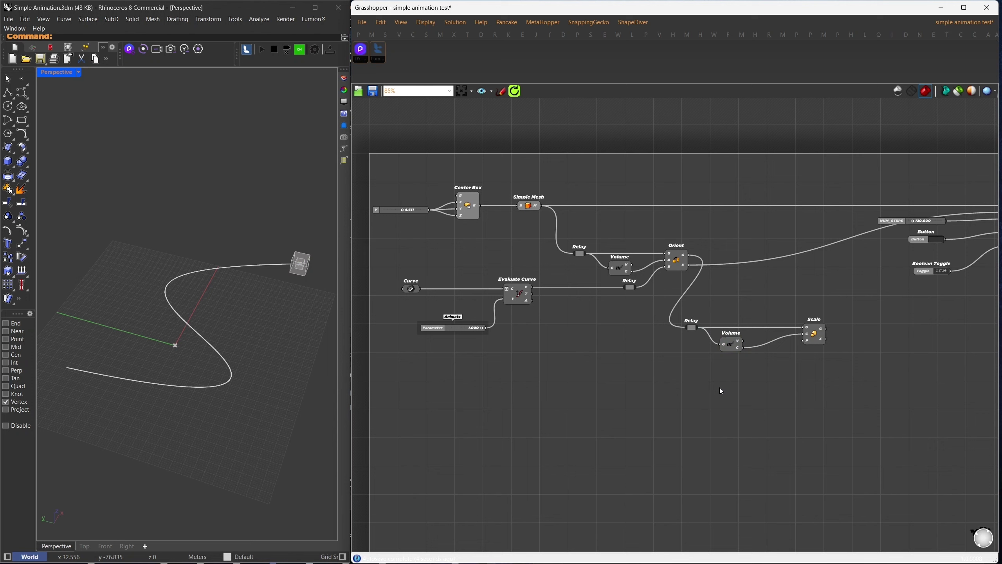
- Add an Addition component below Scale and connect the Parameter slider to its A input
double_click(719, 387)
text(+)
key(Return)
drag(496, 334, 709, 384)
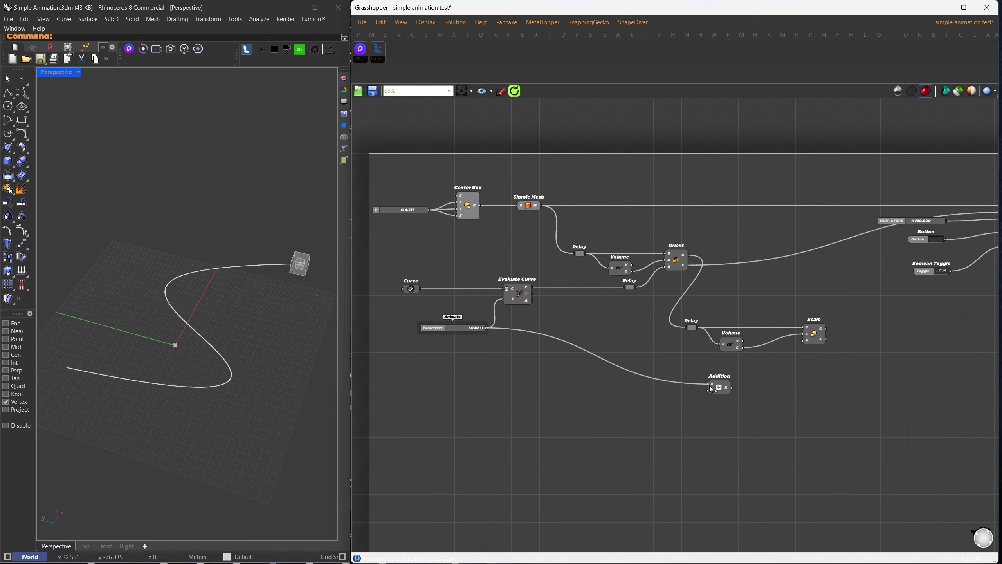
- Feed a 0.12 slider into Addition's B input, connect the sum to Scale's F input, and set the Parameter slider to 1.000
double_click(622, 402)
drag(719, 387, 677, 397)
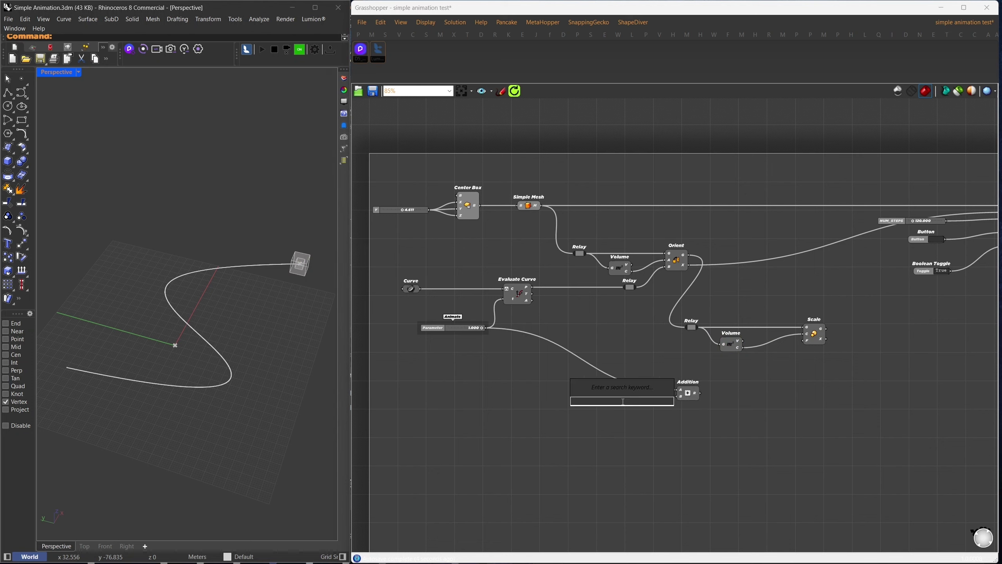
text(0.12)
key(Return)
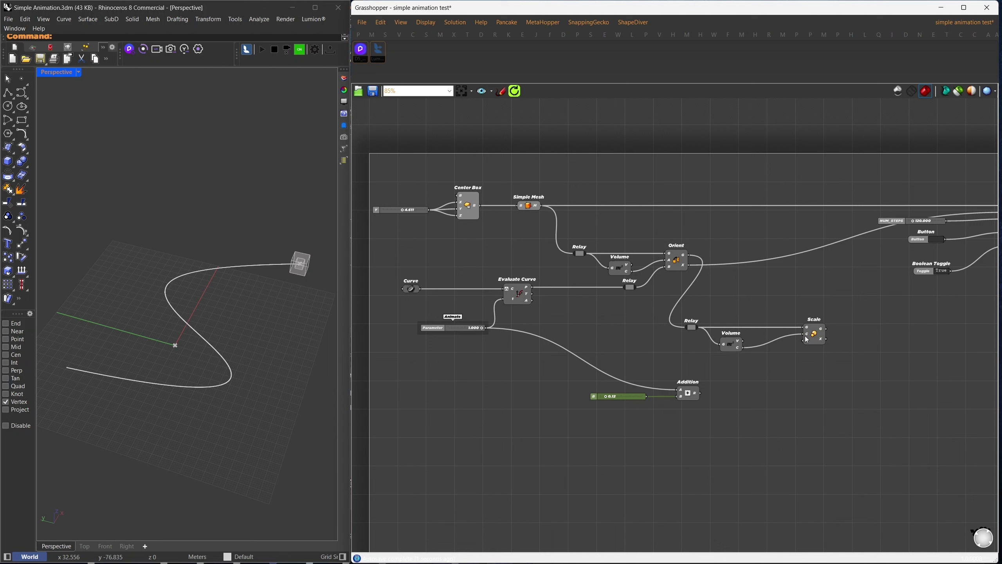
drag(741, 381, 701, 393)
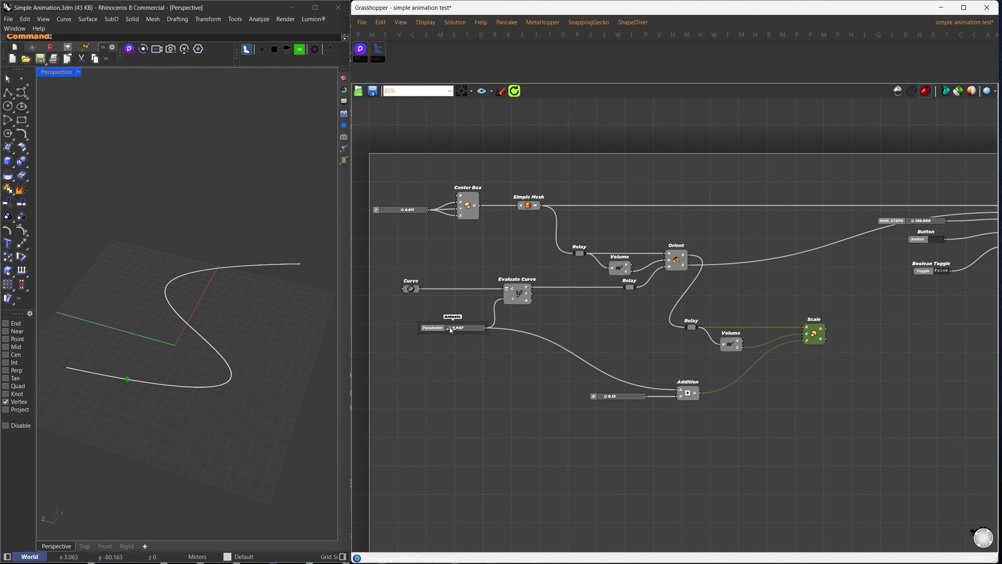
drag(462, 329, 486, 326)
- Add a Merge component to the canvas above the Scale component
double_click(840, 294)
text(mer)
click(814, 270)
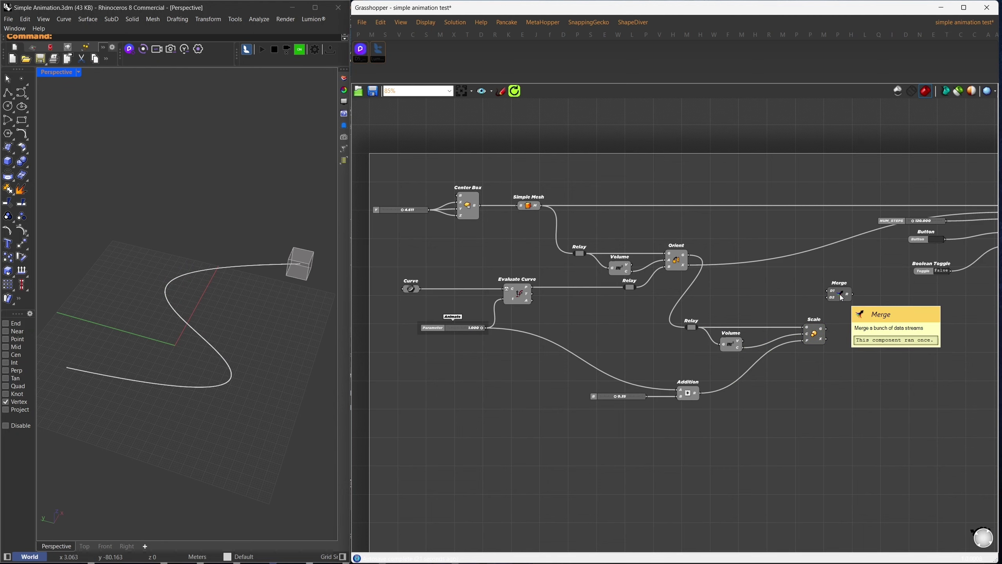
- Connect Orient's X output to Merge's D1 input and Scale's X output to Merge's D2 input
drag(688, 265, 828, 293)
drag(831, 345, 827, 340)
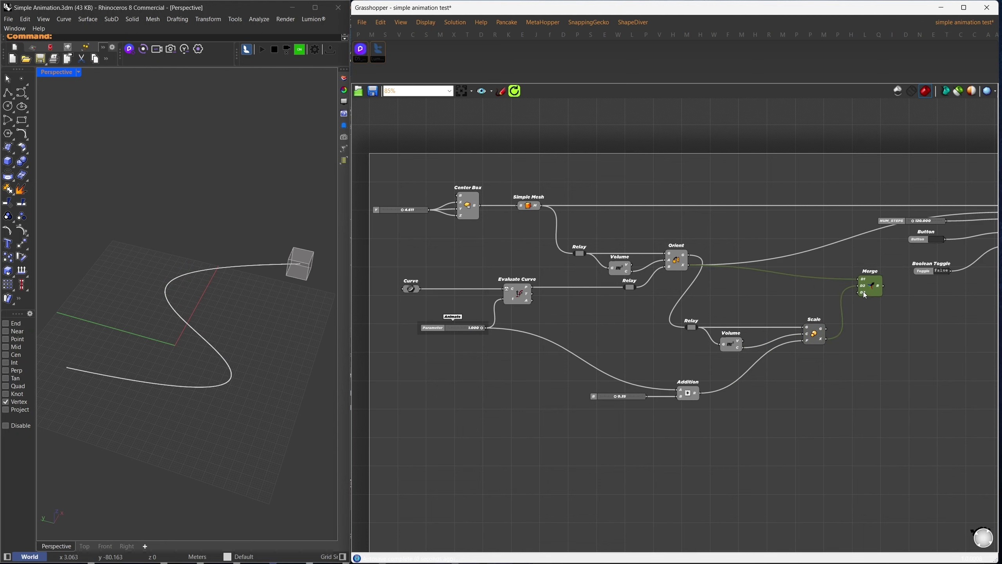
right_drag(828, 339, 579, 393)
- Add a Compound component fed by Merge's result and connect its output to Lumion_exporter's Transform input
double_click(663, 378)
text(compound)
key(Return)
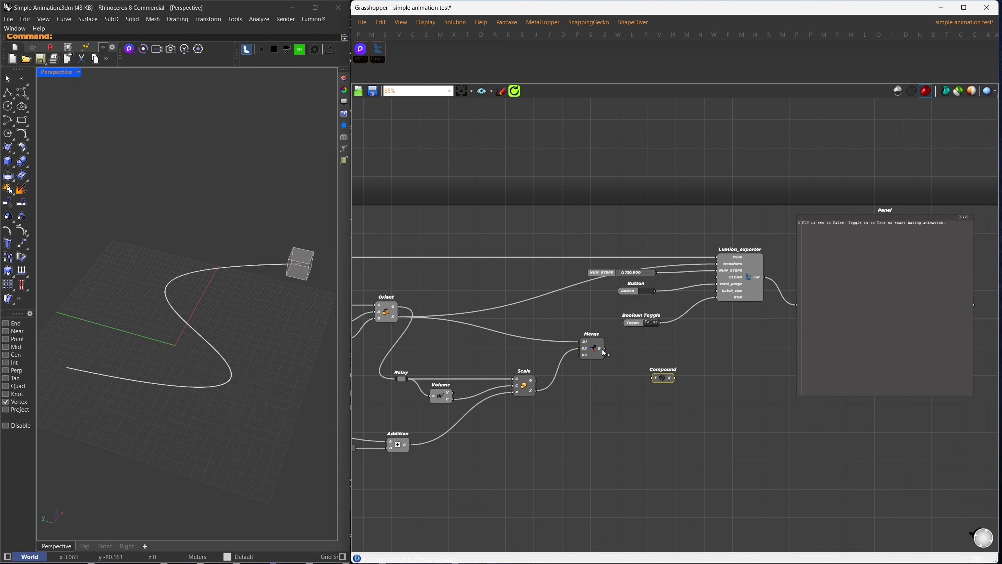
drag(662, 382, 629, 355)
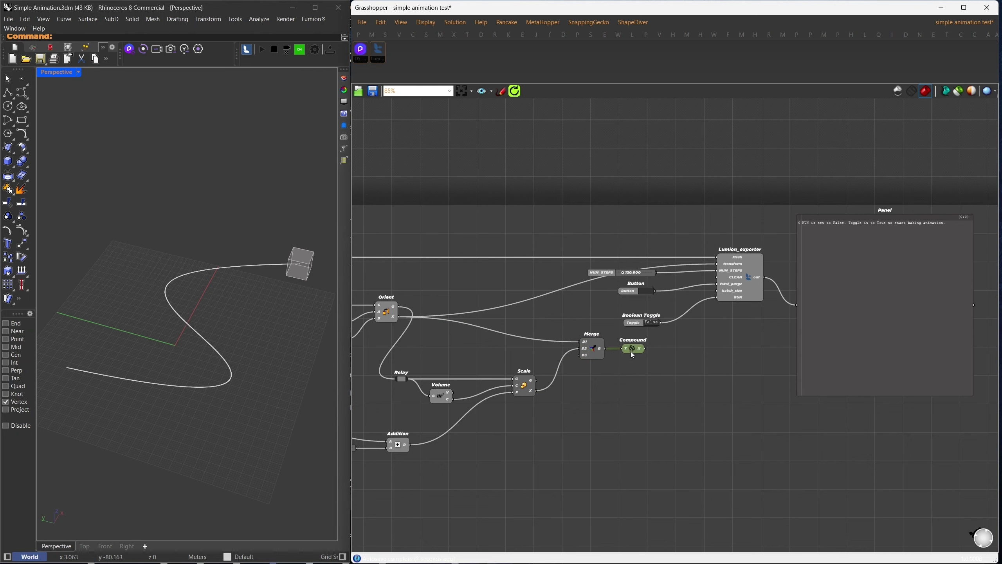
drag(707, 271, 717, 265)
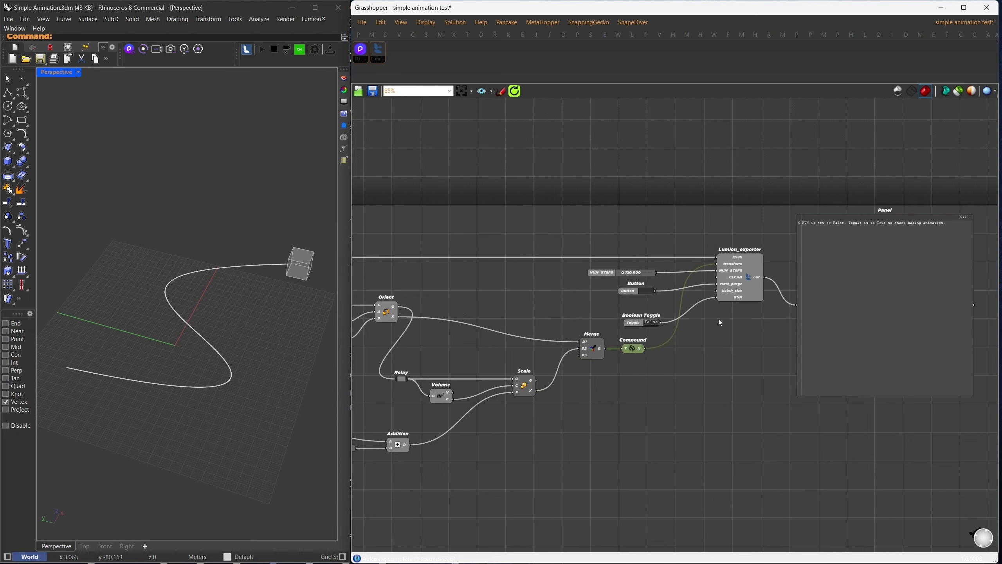
- Move the exporter group farther from Compound and align the Merge and Compound components with Orient's output
drag(892, 492, 650, 221)
drag(738, 280, 829, 279)
drag(648, 397, 571, 328)
drag(588, 350, 618, 327)
drag(588, 464, 454, 377)
- Set the exporter's RUN toggle to True and trigger its total_purge button to rebake the scaled animation
click(670, 294)
scroll(689, 281, down, 2)
scroll(782, 285, up, 3)
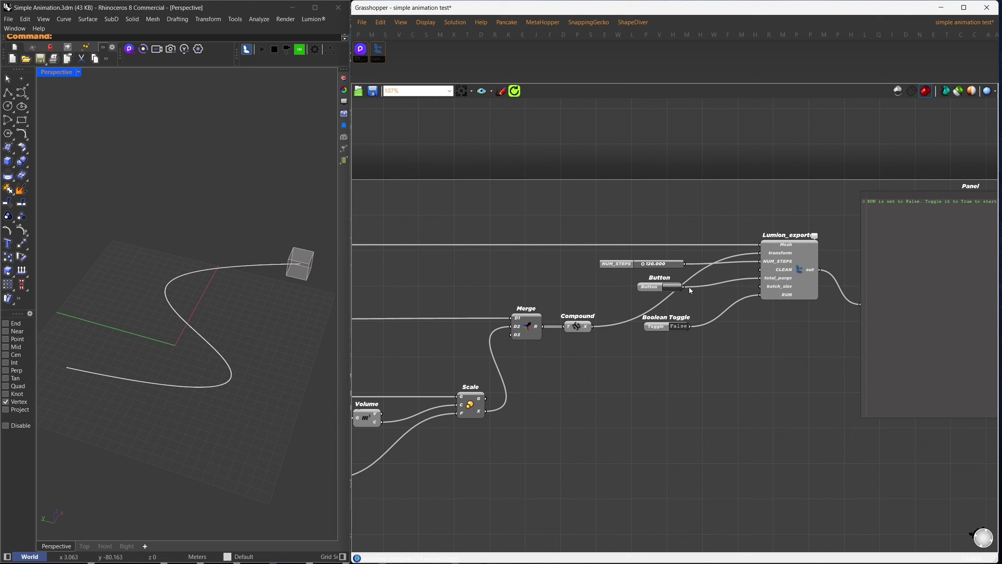
double_click(680, 326)
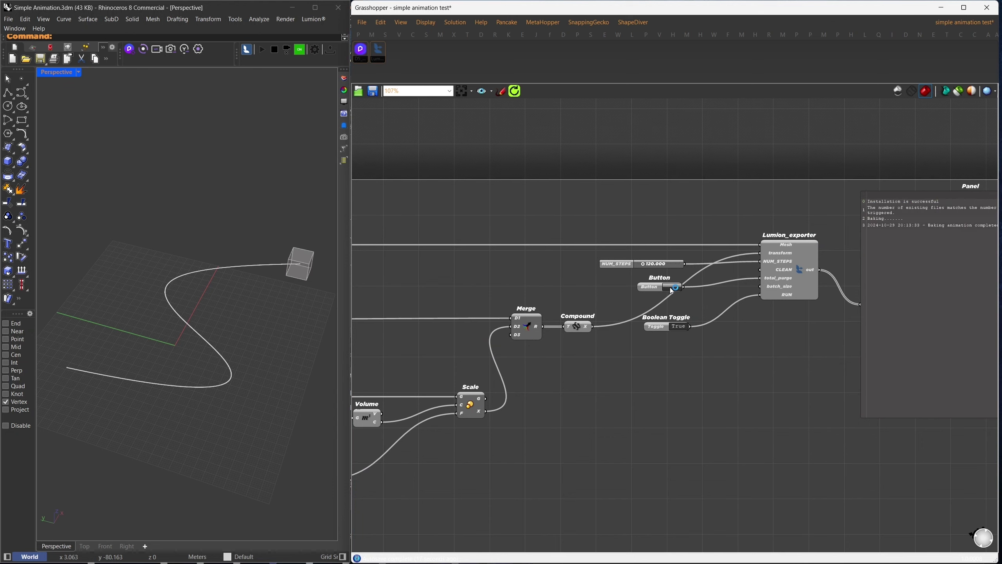
right_drag(771, 347, 596, 340)
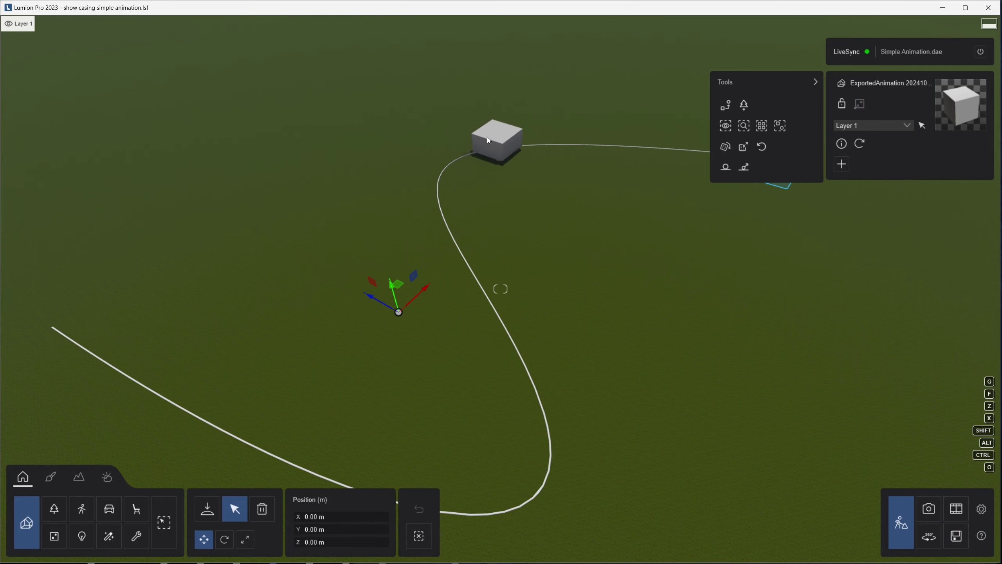
- Switch to Lumion and delete the previously placed animated box, keeping the curve
click(262, 509)
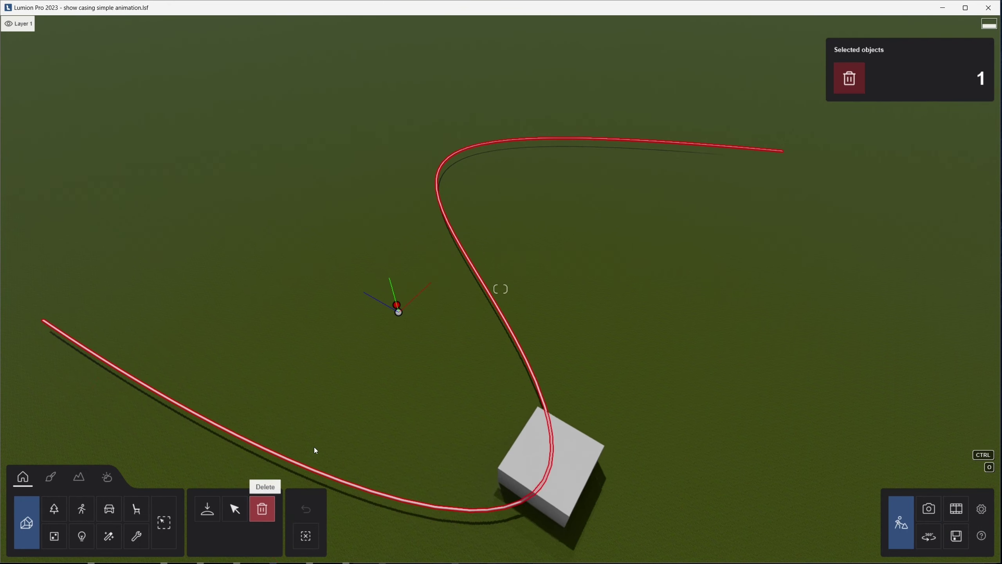
click(398, 314)
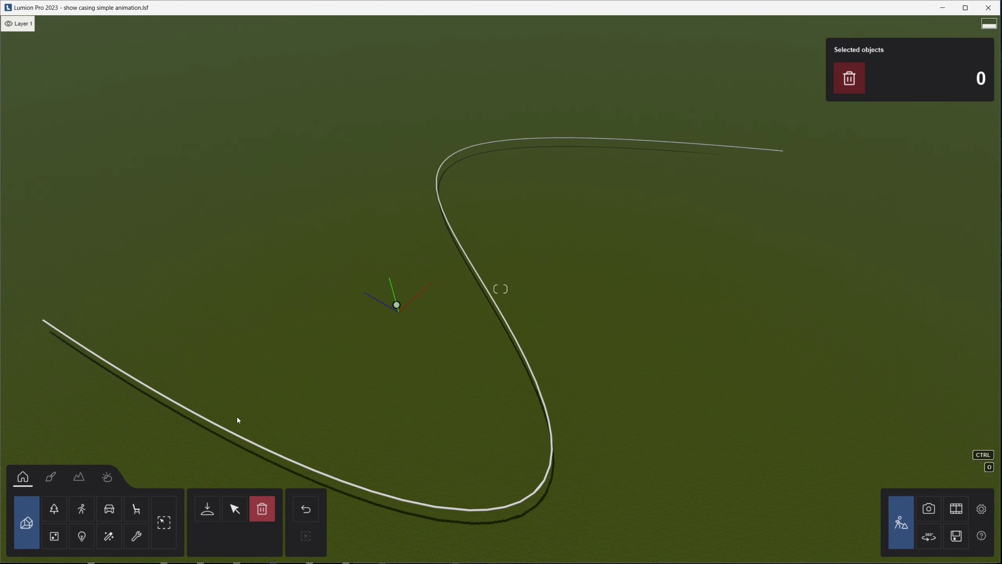
- Import ExportedAnimation_20241029_202508.fbx from the Baked_Animation folder as a new animated model
click(208, 509)
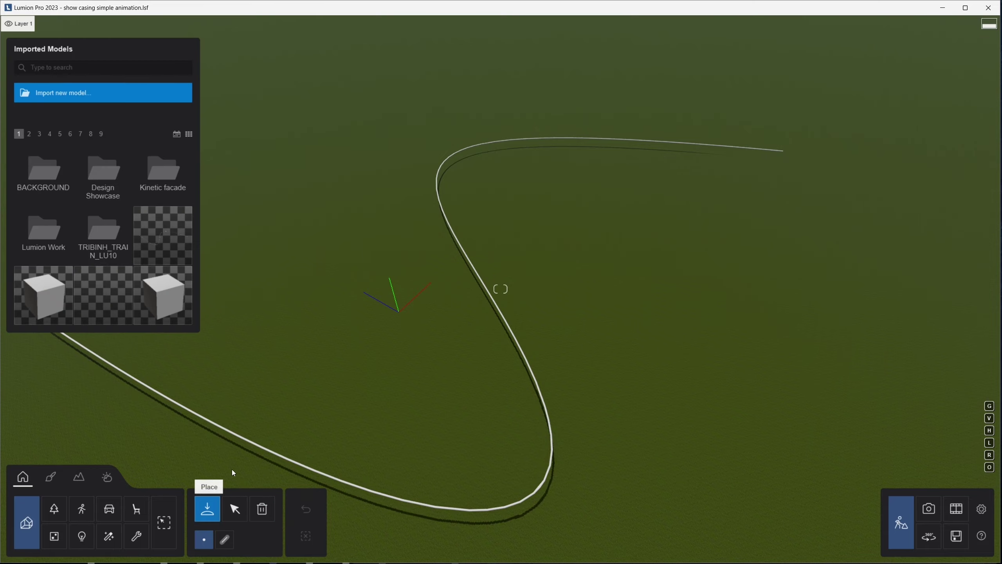
click(79, 93)
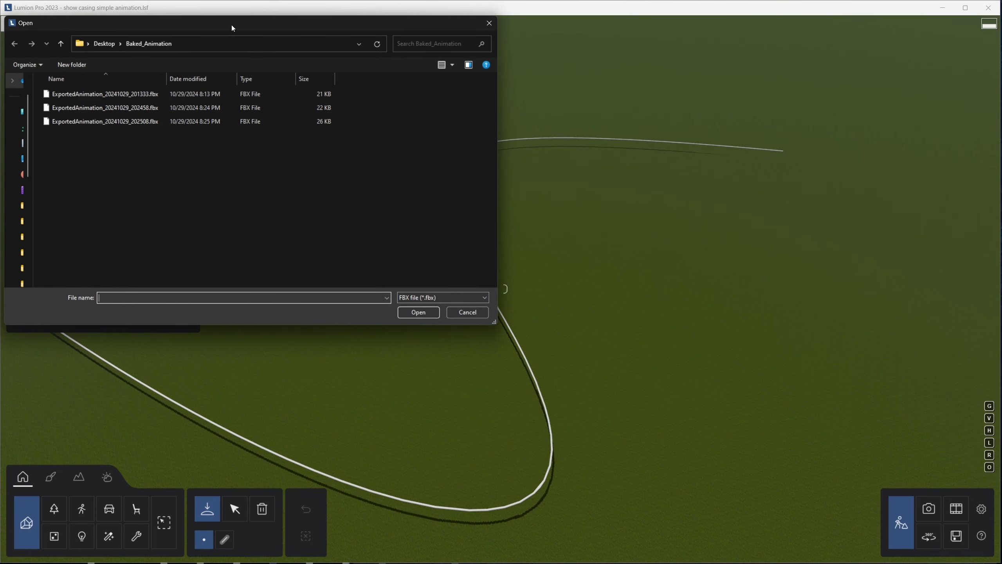
drag(232, 25, 441, 95)
click(274, 190)
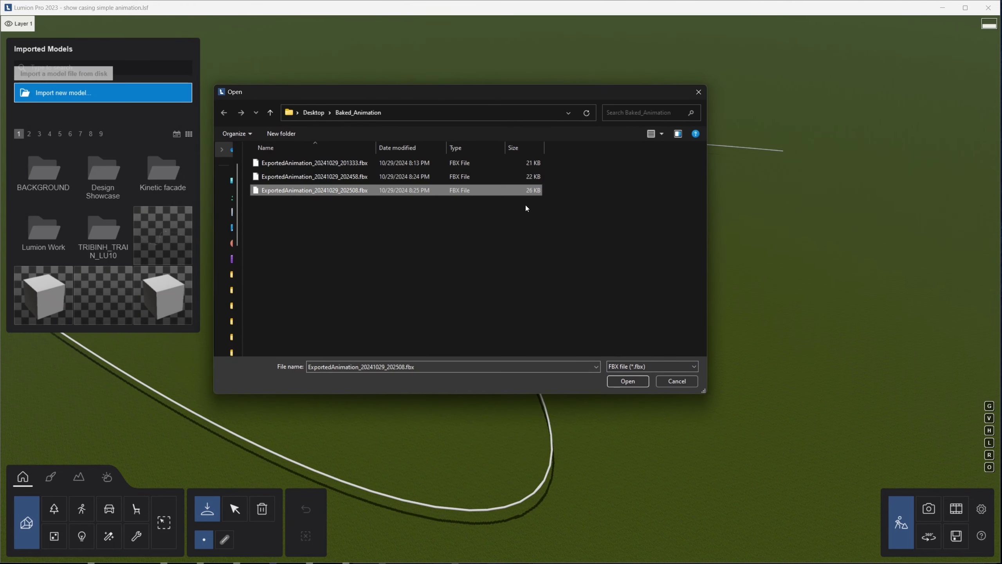
click(633, 383)
click(648, 412)
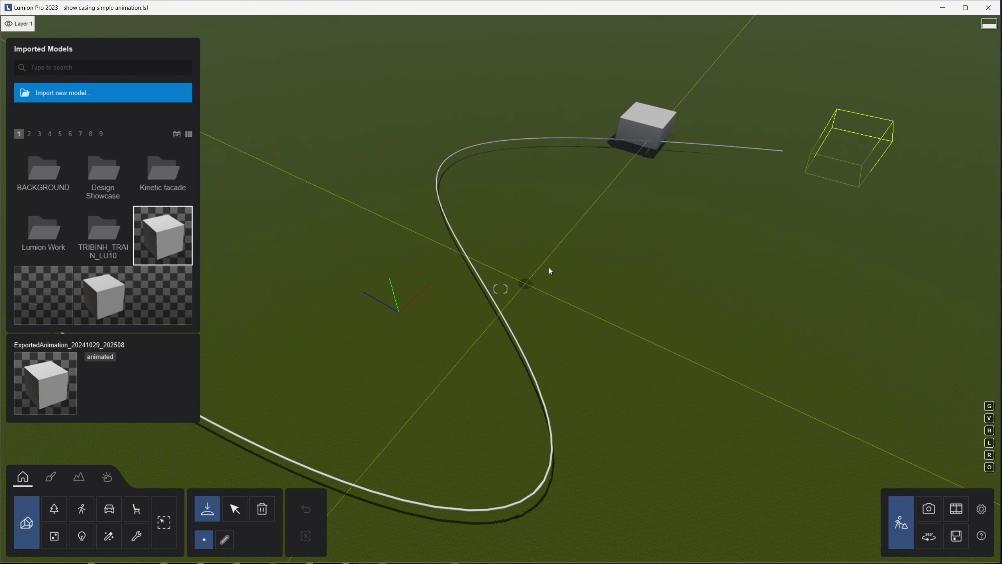
- Place the imported animated box in the scene and set its position to 0 so it follows the curve
click(569, 258)
click(235, 509)
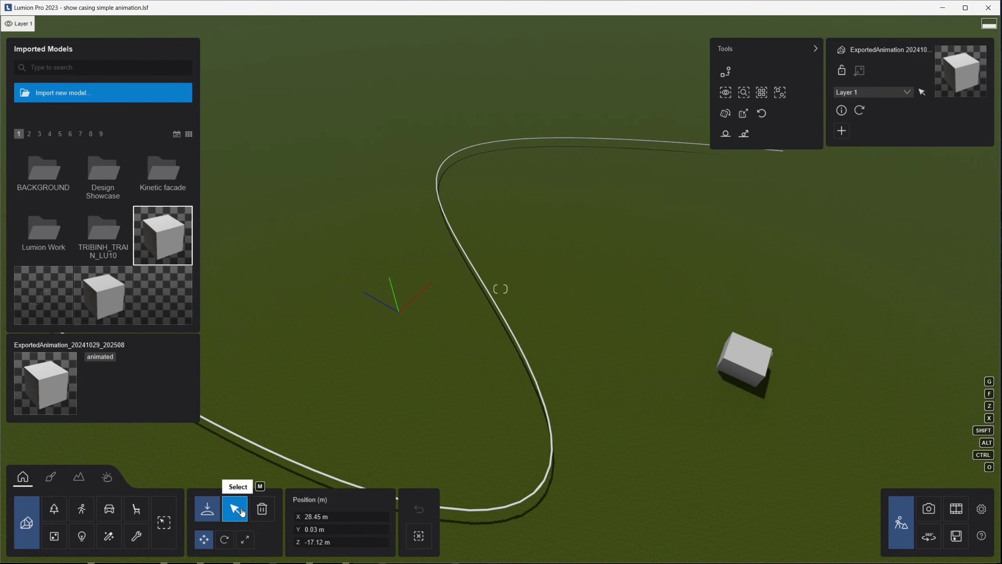
click(331, 516)
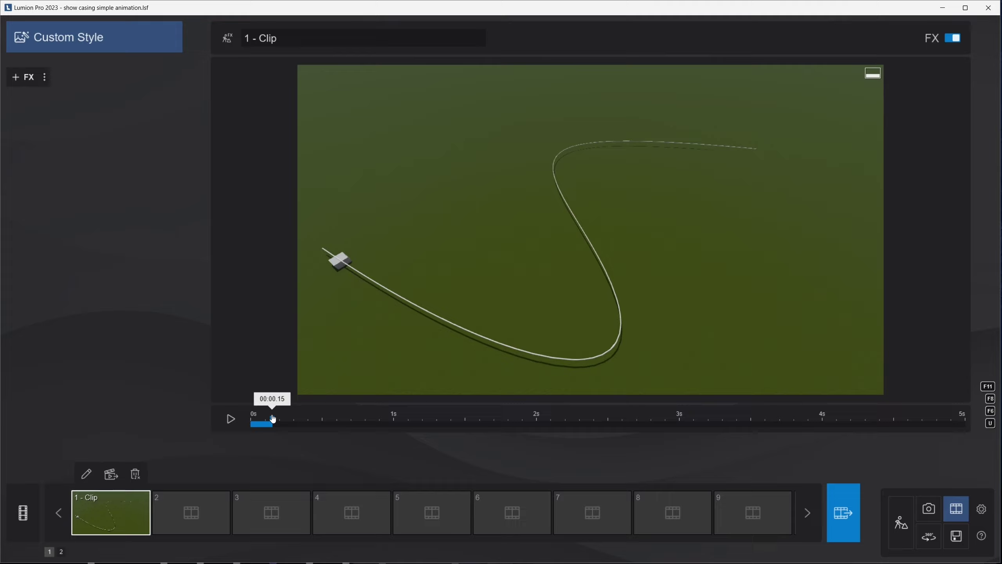
- Scrub through movie clip 1 up to the 5-second mark to check the scaling box along the curve
drag(275, 418, 973, 429)
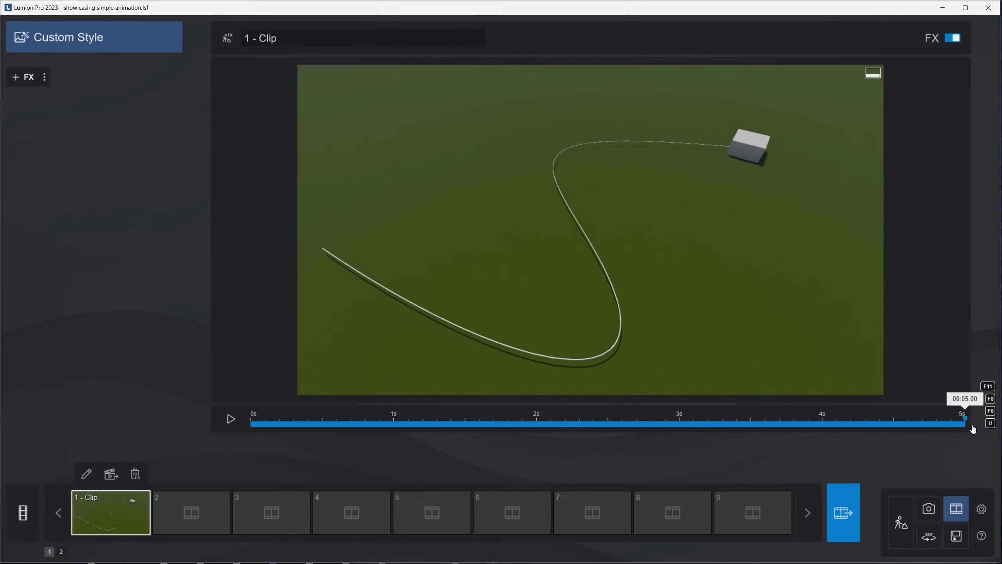
- Back in Grasshopper, replace the Scale and Addition components with a Rotate component whose G input comes from the relay carrying Orient's geometry
mouse_move(588, 563)
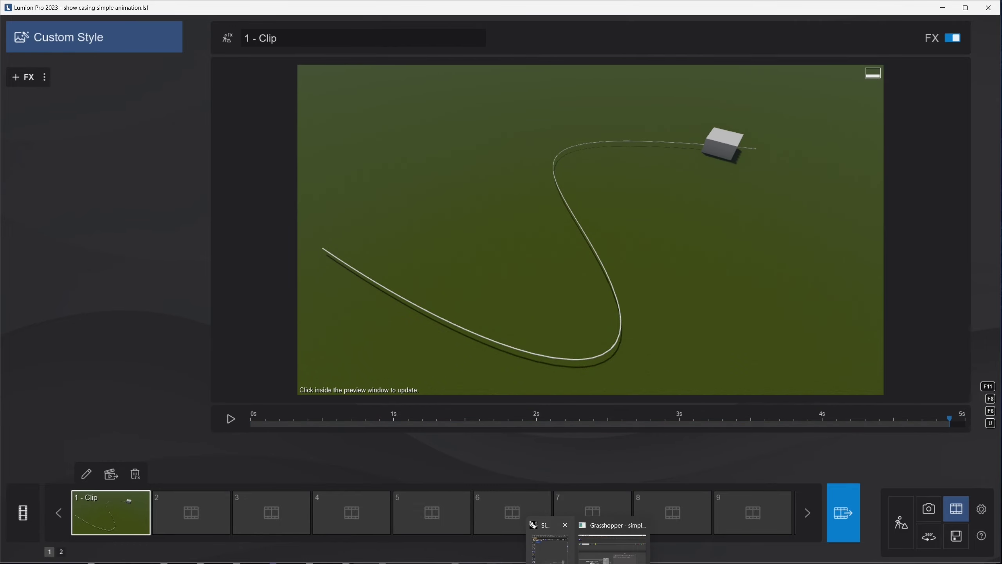
click(554, 562)
right_drag(505, 364, 825, 347)
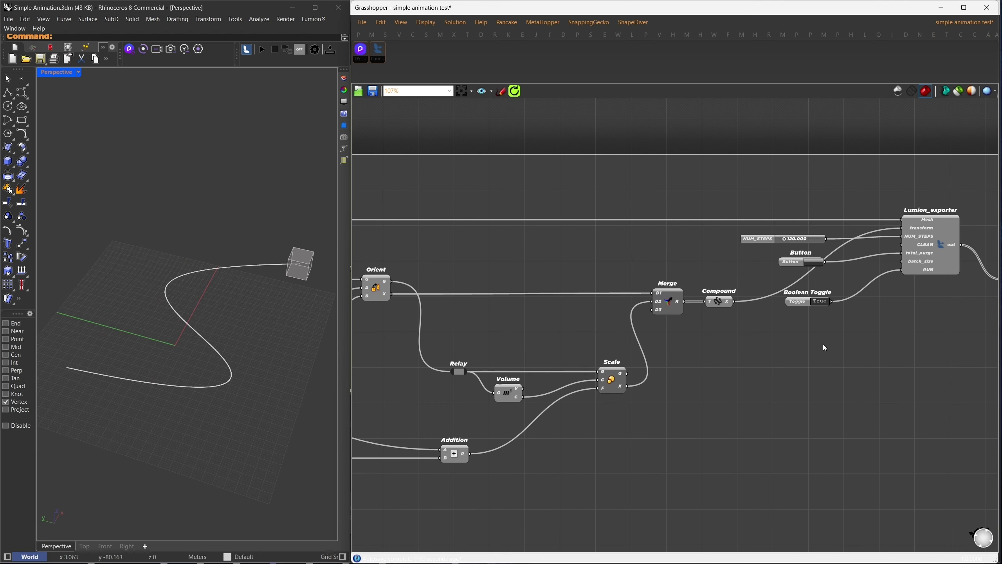
right_drag(544, 393, 706, 313)
double_click(743, 380)
text(rotatet)
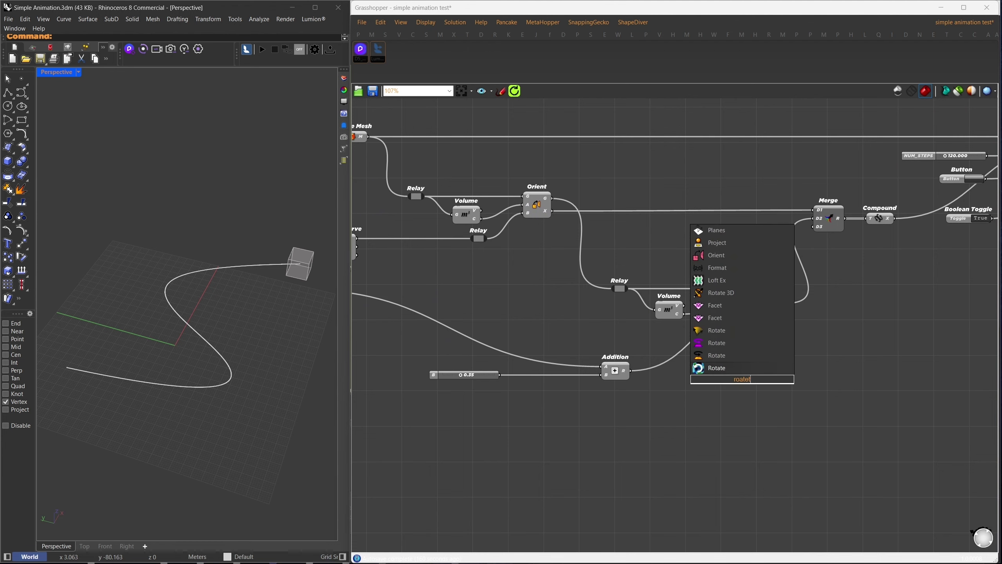
click(769, 366)
drag(774, 300, 738, 311)
key(Delete)
drag(629, 288, 774, 299)
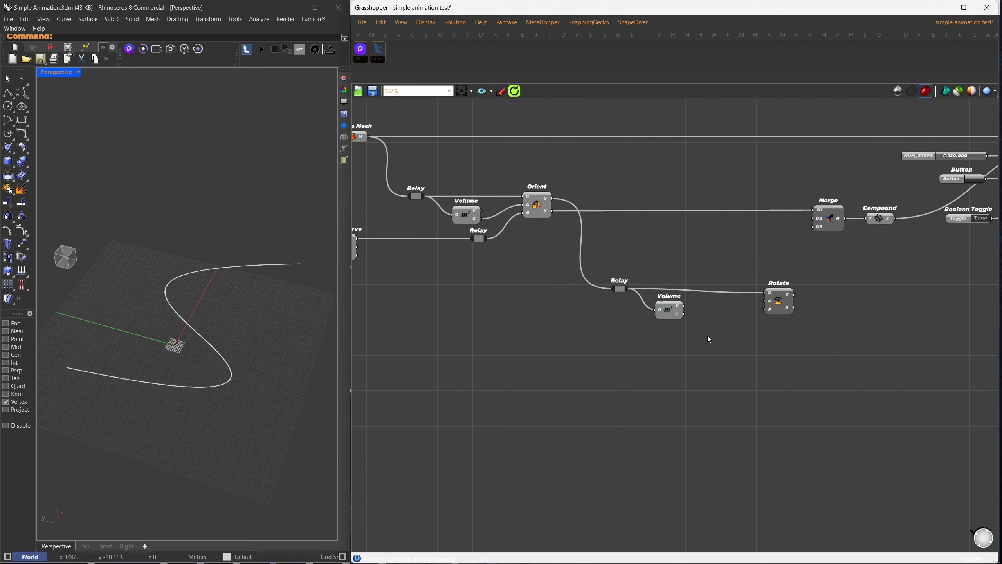
- Add an XY Plane at the Volume centroid, connect it to Rotate's P input, and set Rotate's angle input to degrees
double_click(708, 339)
text(xy)
click(697, 324)
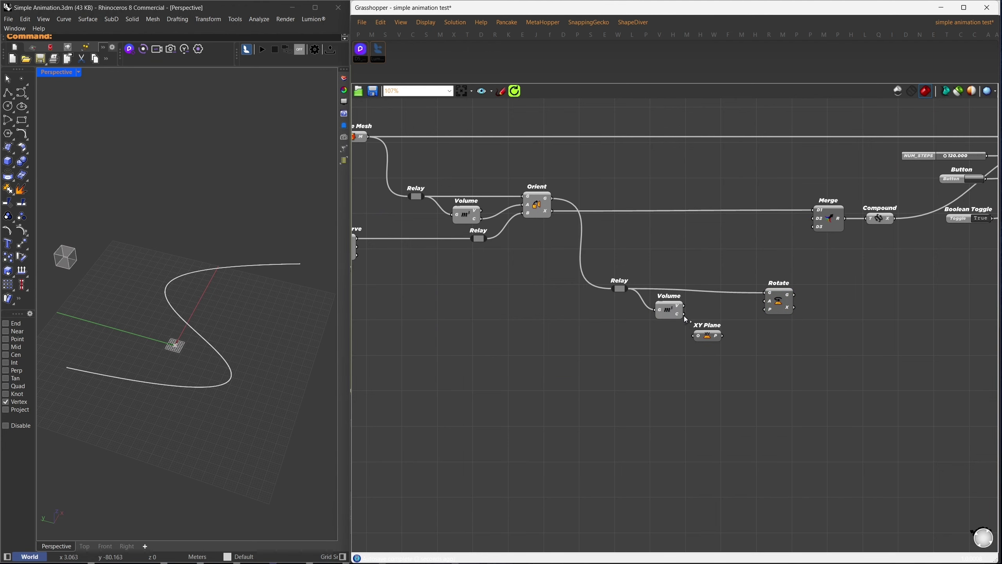
right_click(770, 306)
click(789, 391)
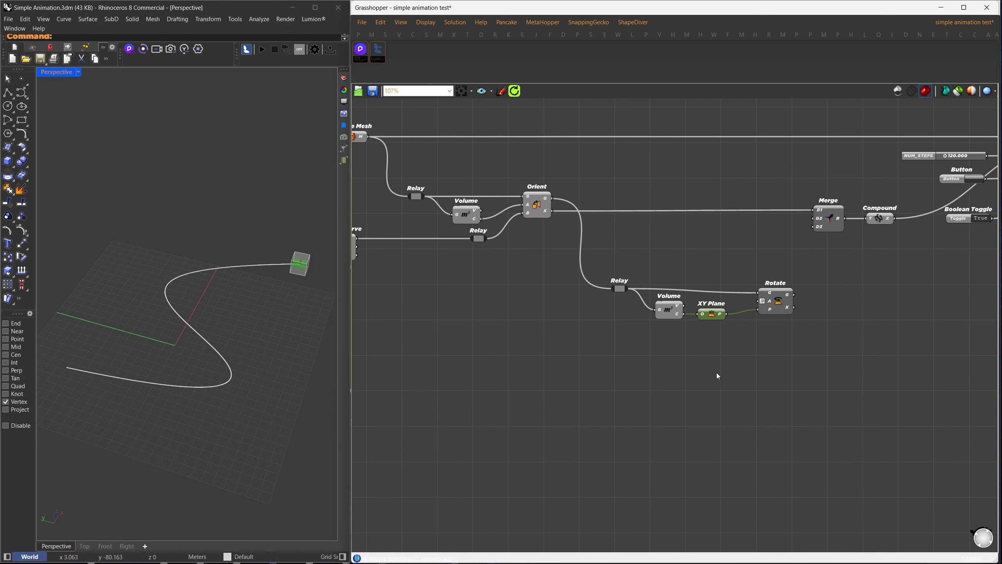
- Add a Multiplication component below Rotate and connect the Parameter slider to its A input
right_drag(474, 335, 655, 344)
double_click(633, 376)
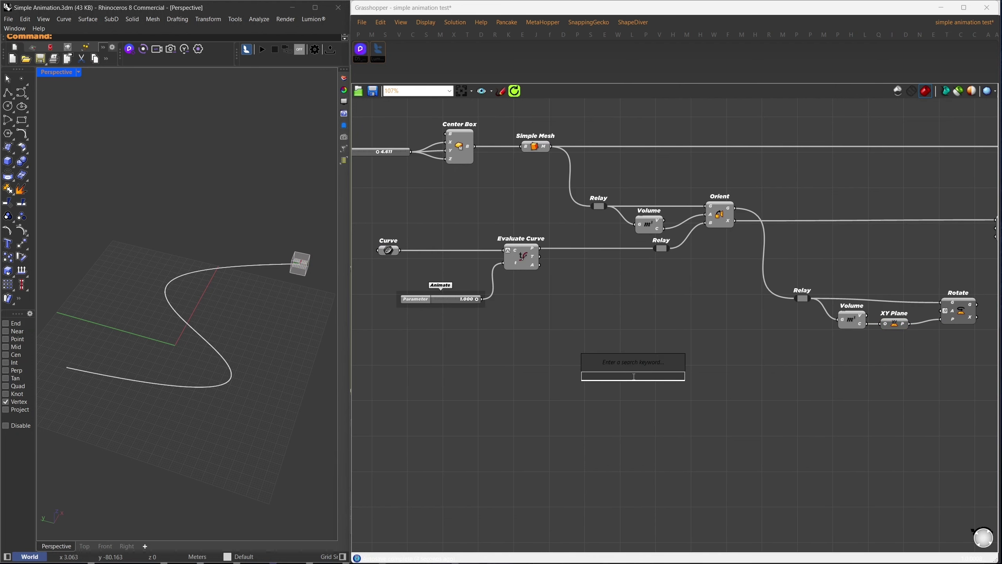
key(Return)
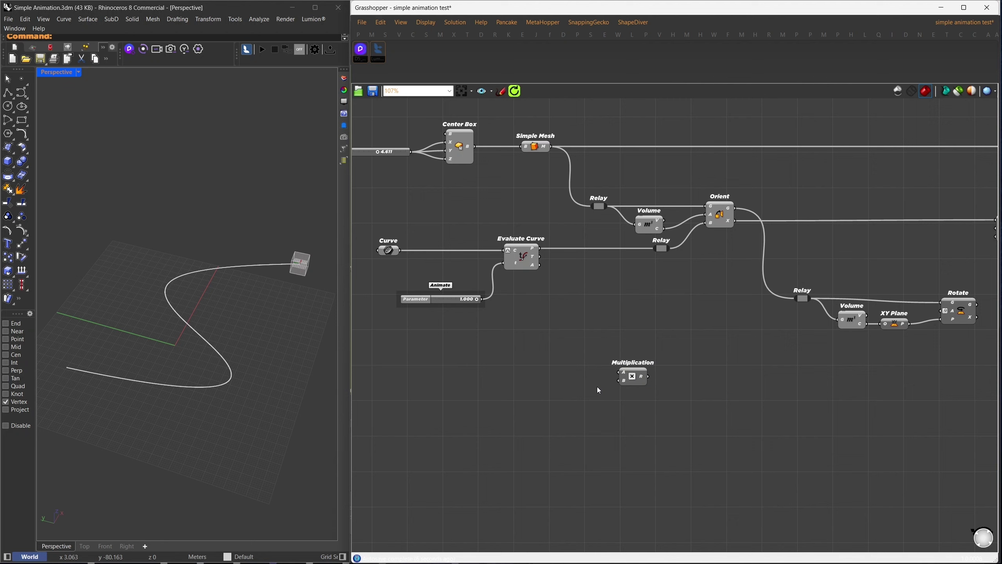
drag(633, 373, 695, 388)
- Create a slider with the value 360*5 (1800) and connect it to Multiplication's B input
double_click(592, 410)
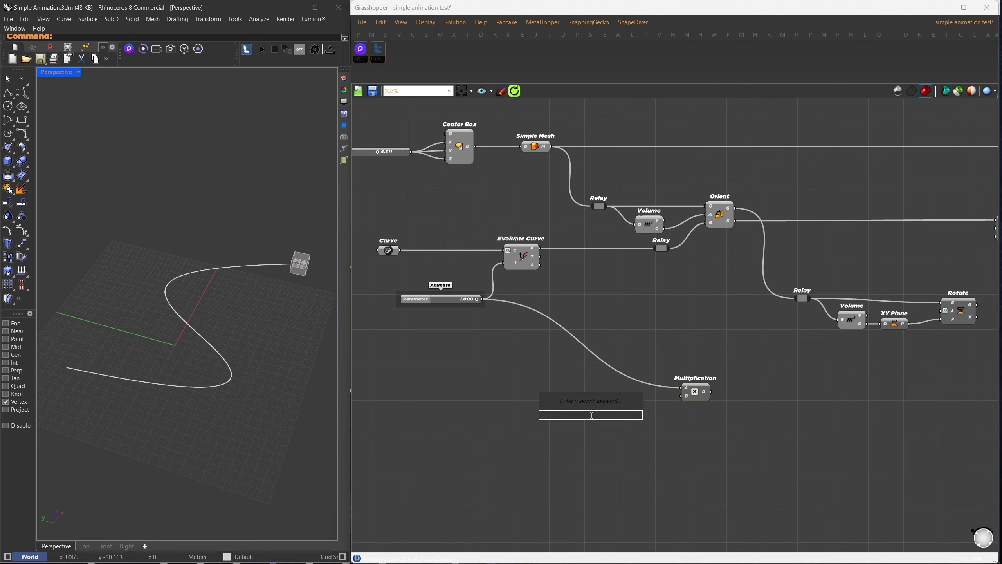
text(360*5)
key(Return)
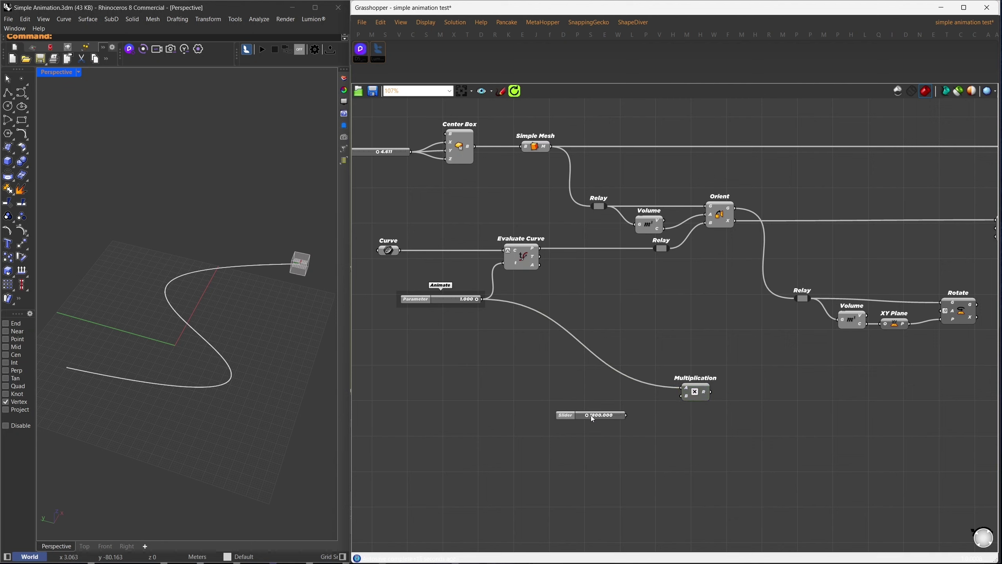
drag(649, 393, 657, 395)
right_drag(789, 374, 632, 366)
- Connect Multiplication's result to Rotate's A input and Rotate's X output to Merge's D2 input
shift+click(552, 386)
drag(551, 386, 677, 402)
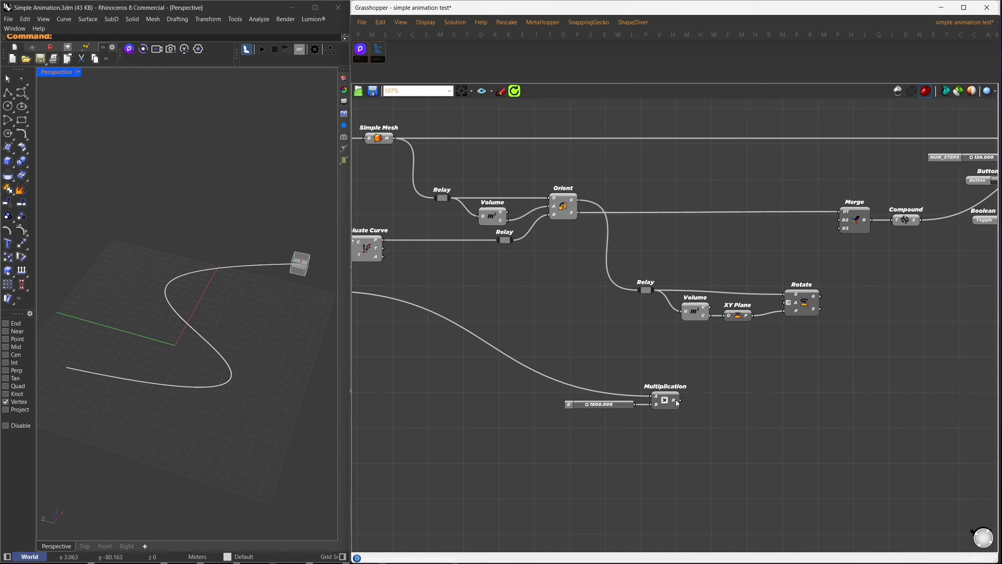
click(784, 308)
right_drag(783, 308, 590, 342)
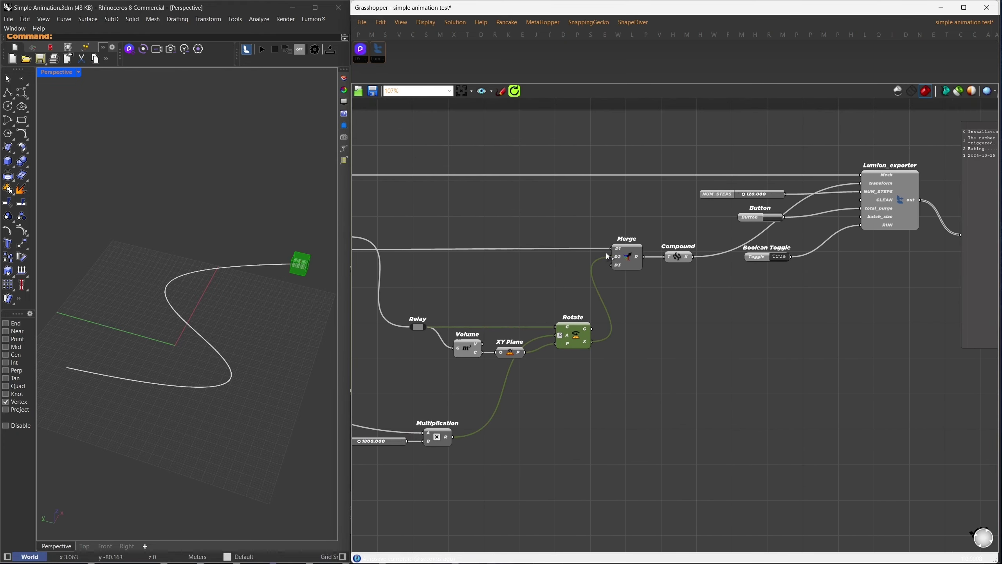
- Trigger the exporter's total_purge button to rebake the animation with the rotation included
right_drag(687, 266, 548, 312)
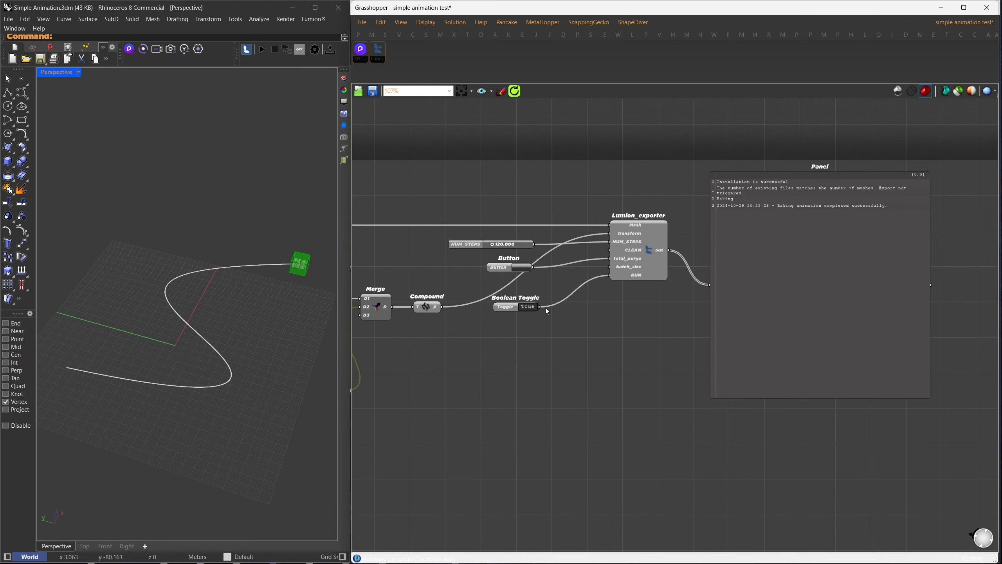
click(524, 268)
click(520, 267)
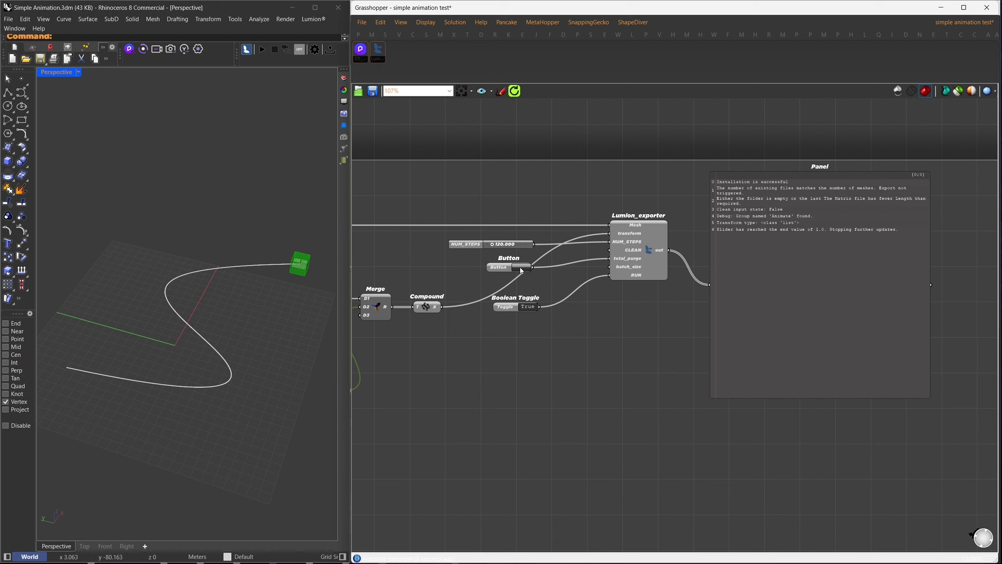
click(522, 269)
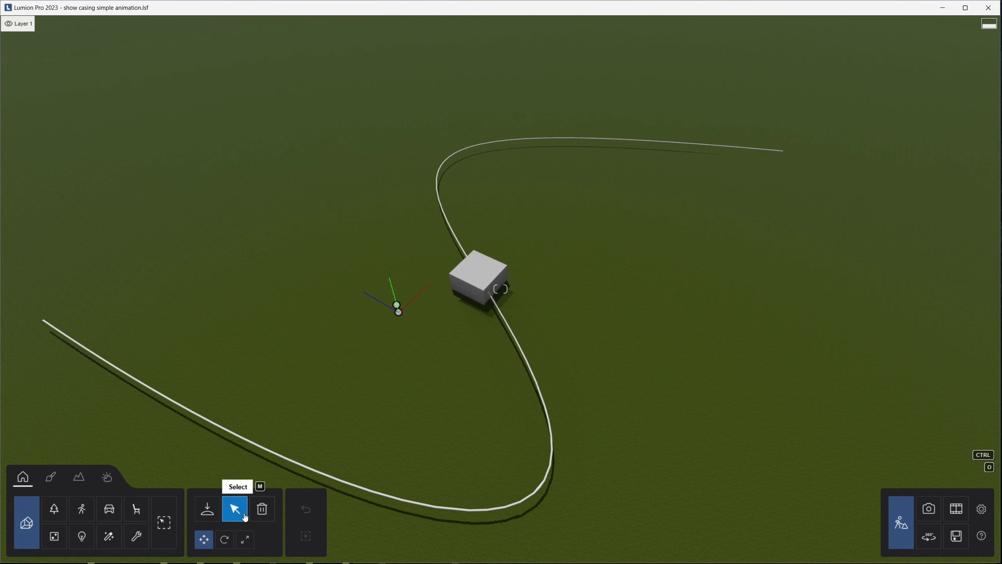
- In Lumion, delete the box imported from the 202508 export and place the newly baked animated model at position 0, 0, 0
click(262, 508)
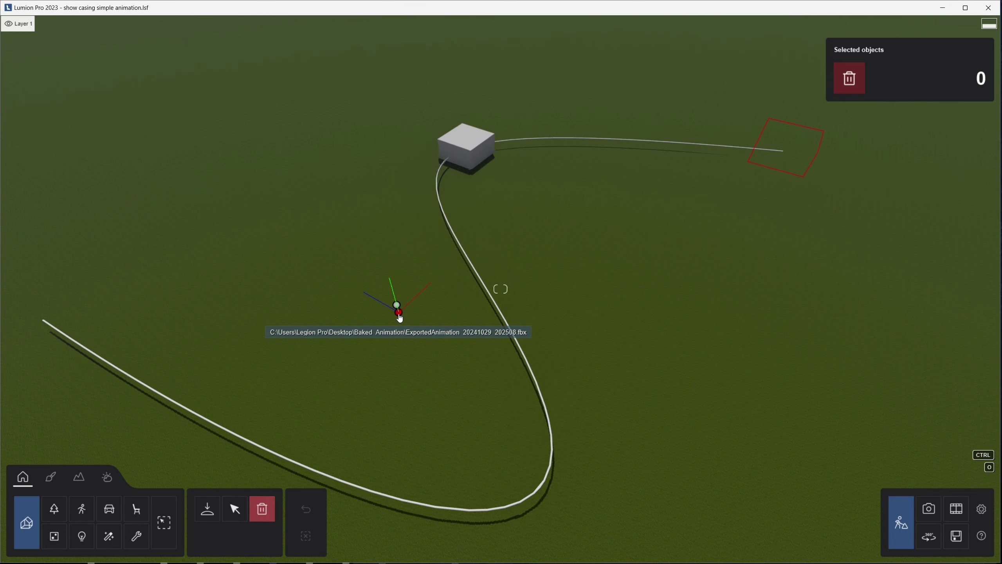
click(399, 314)
click(207, 513)
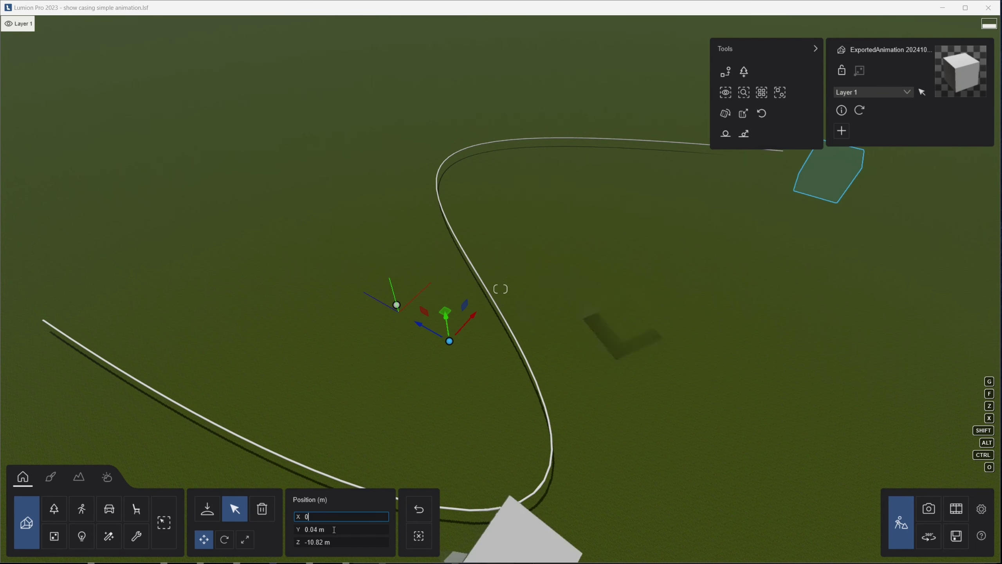
- Open the movie clip and scrub its timeline to check the rotating box along the curve
click(956, 509)
drag(940, 423, 906, 423)
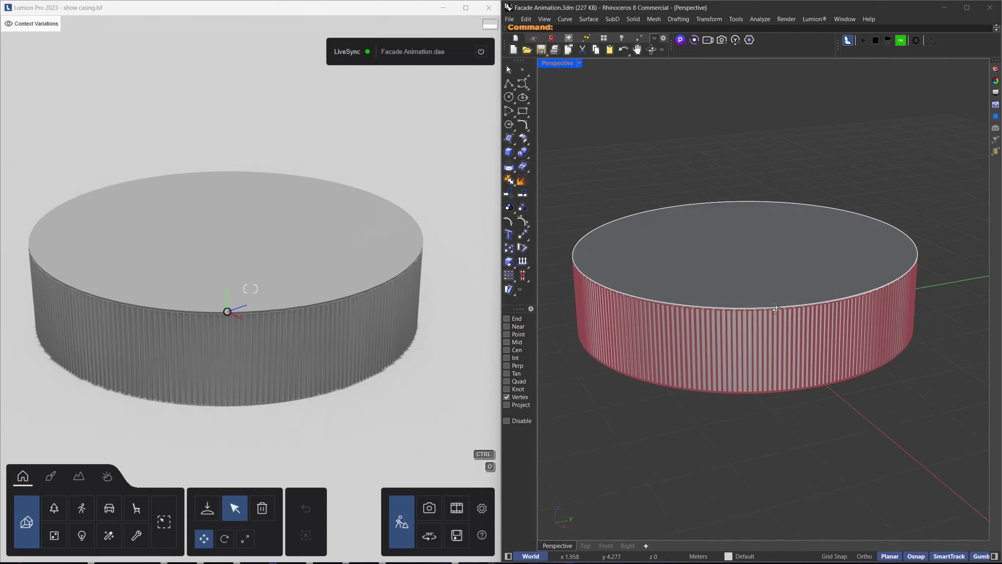
- Inspect the cylindrical kinetic facade model from several angles in Rhino alongside its Lumion LiveSync view
mouse_move(768, 316)
right_down()
mouse_move(767, 282)
mouse_move(767, 302)
right_up()
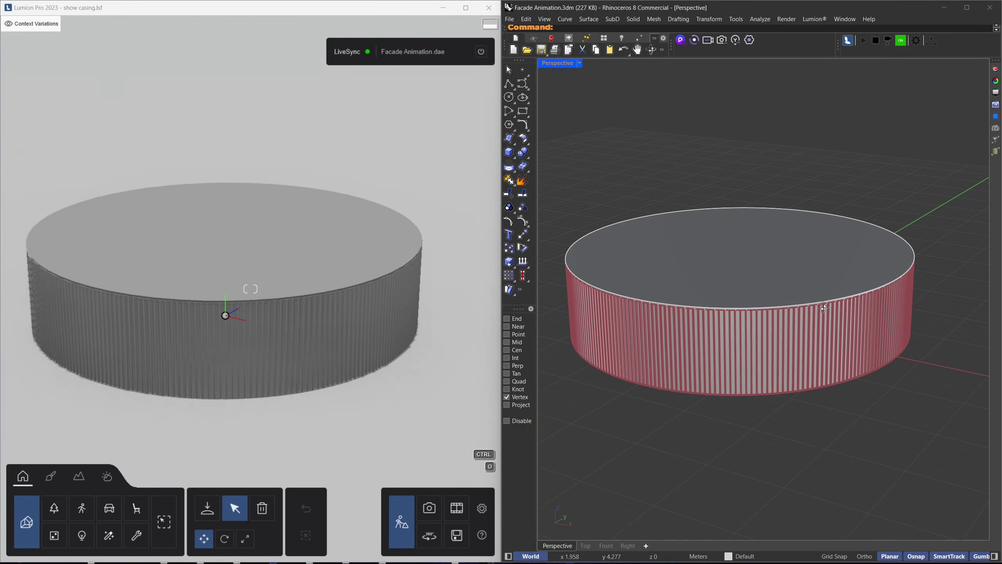
click(805, 312)
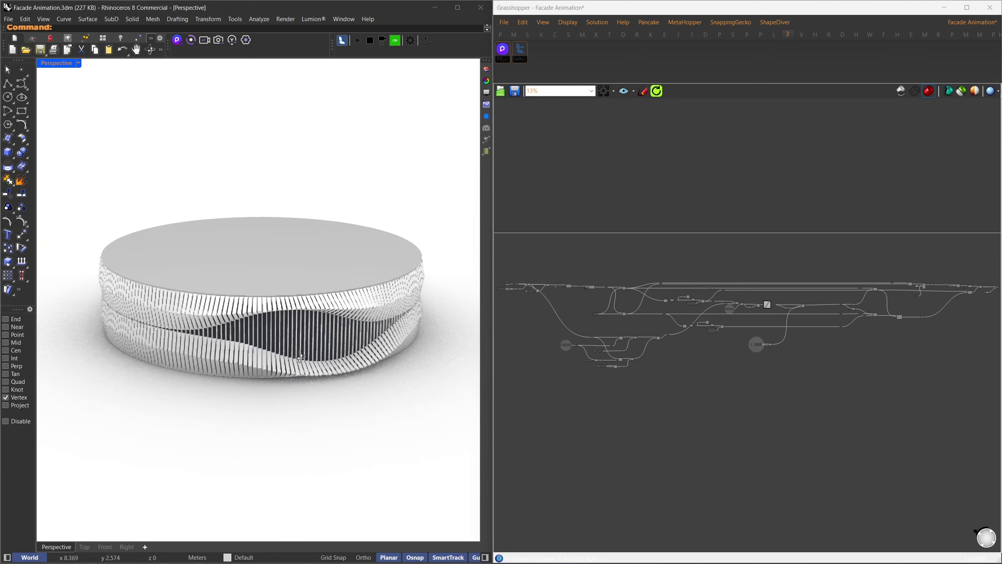
scroll(300, 357, up, 8)
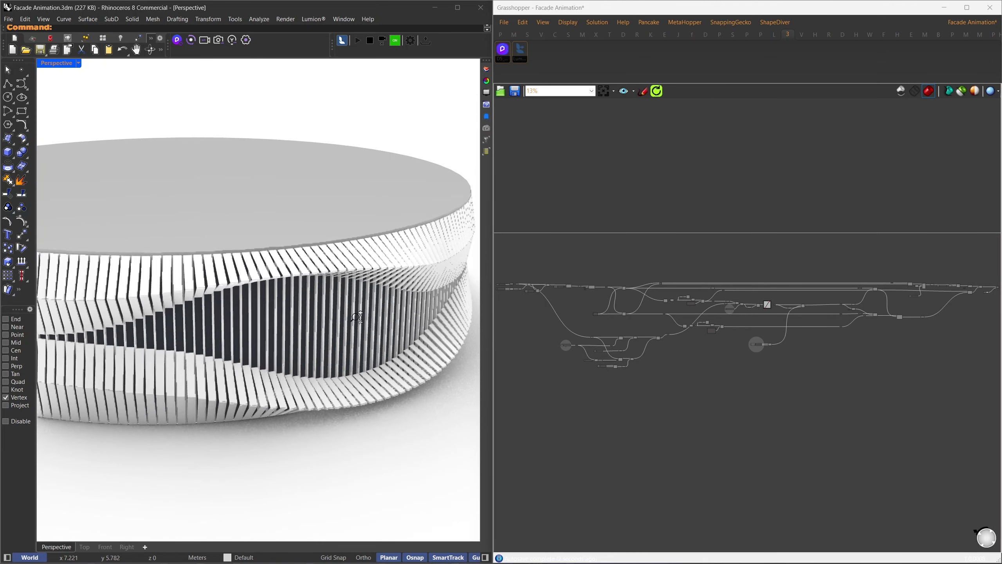
scroll(315, 284, down, 5)
right_drag(269, 282, 274, 318)
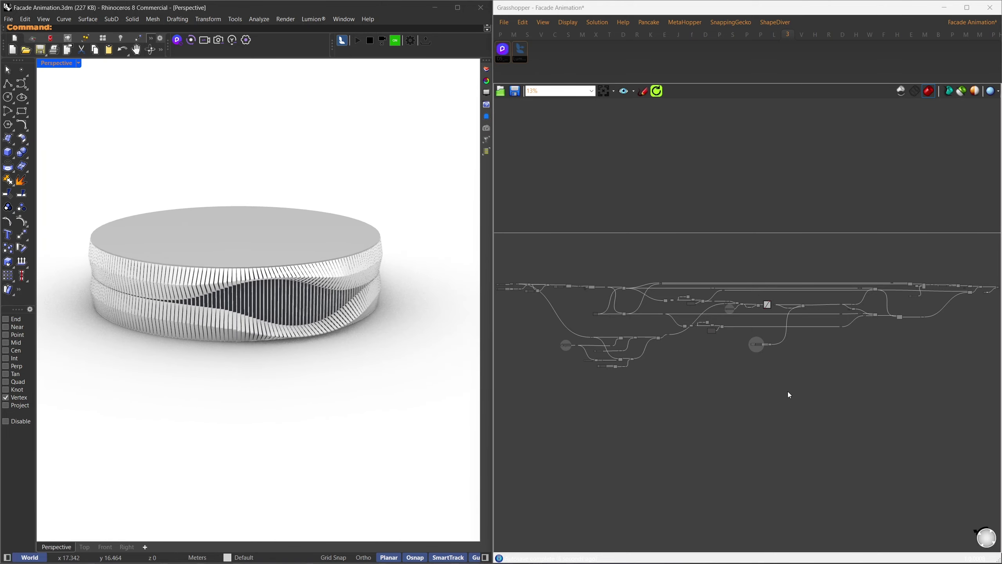
- Run the facade definition's Animate slider through its range to preview the facade motion, finishing at 0.000
click(770, 408)
mouse_move(776, 322)
mouse_down()
mouse_move(738, 314)
mouse_move(793, 314)
mouse_up()
scroll(780, 321, up, 4)
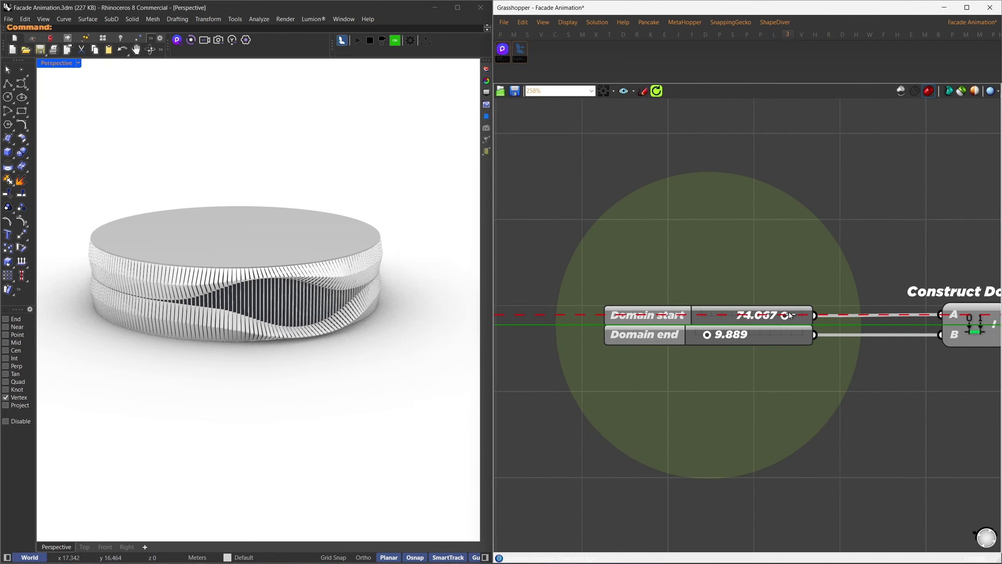
scroll(793, 314, down, 12)
scroll(705, 286, up, 12)
click(830, 307)
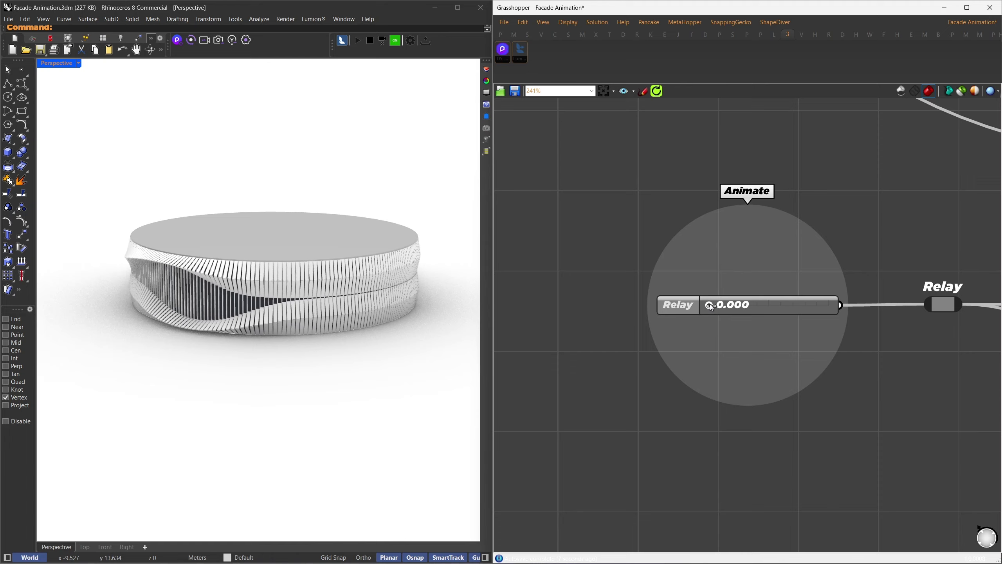
mouse_move(710, 307)
mouse_down()
mouse_move(840, 300)
mouse_move(713, 313)
mouse_up()
- Examine the facade definition from the Rotate Axis and Merge components through Scale NU, Compound, Mesh Thicken and Unweld Mesh to Transform and Custom Preview
scroll(571, 347, down, 10)
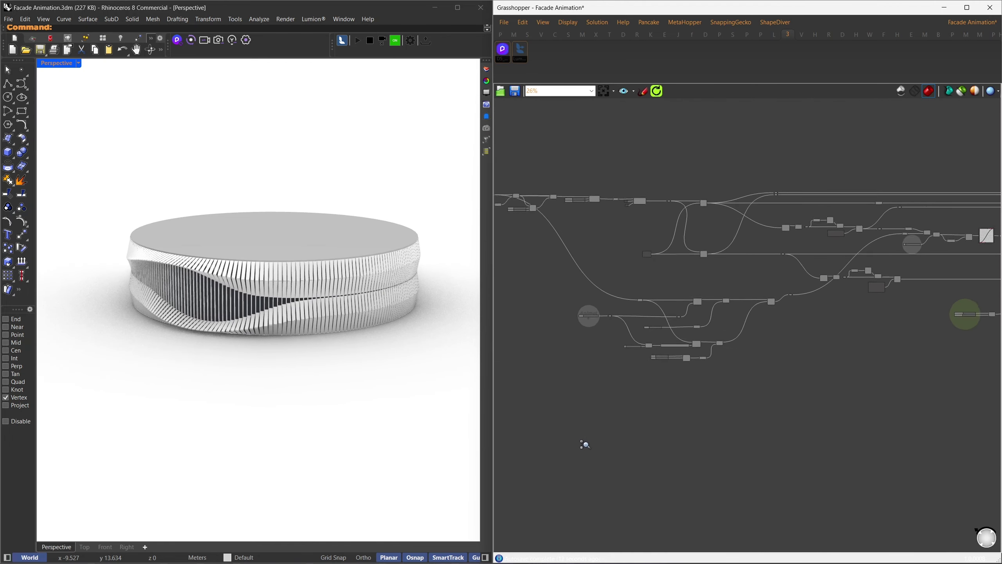
scroll(584, 444, down, 1)
scroll(851, 297, up, 10)
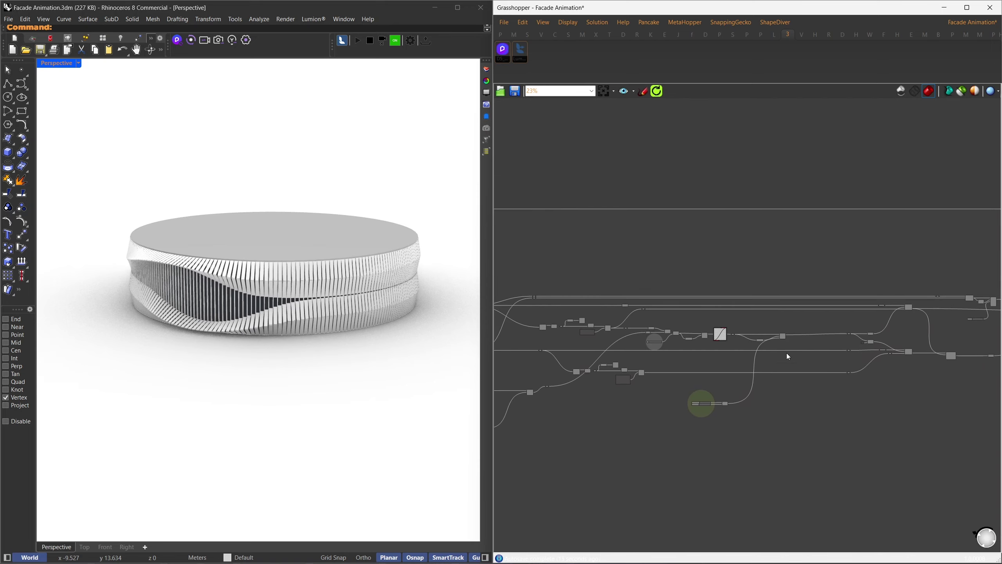
ctrl+right_drag(809, 241, 588, 304)
right_drag(805, 296, 686, 312)
scroll(688, 315, up, 3)
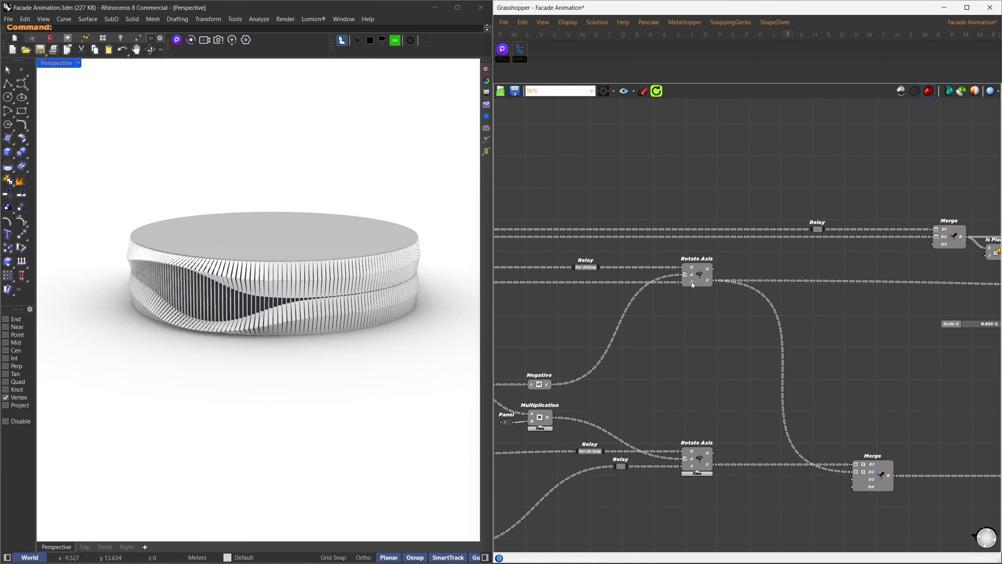
drag(668, 253, 750, 313)
drag(652, 415, 753, 495)
right_drag(983, 299, 735, 251)
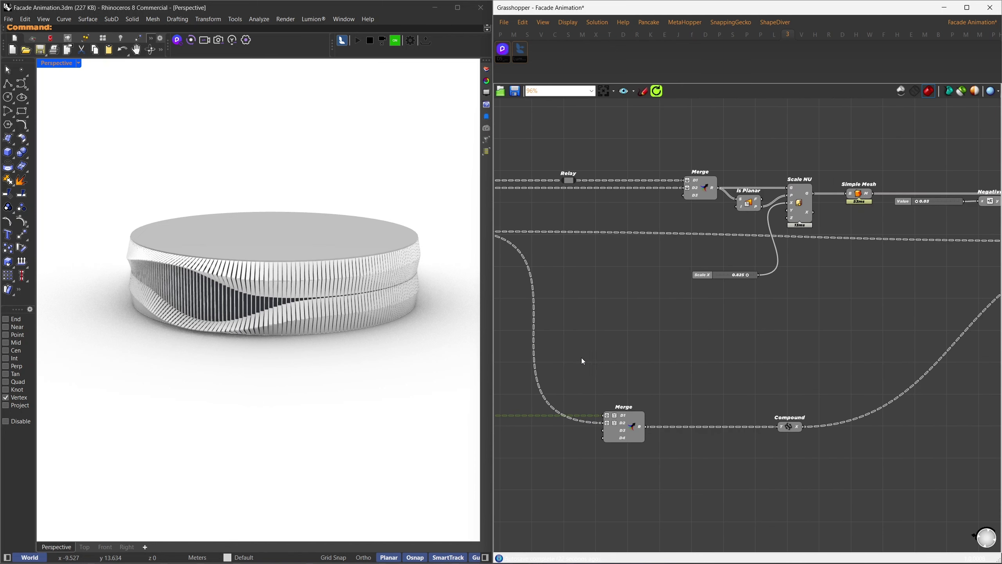
drag(581, 357, 827, 457)
right_drag(922, 280, 630, 340)
right_drag(914, 249, 725, 273)
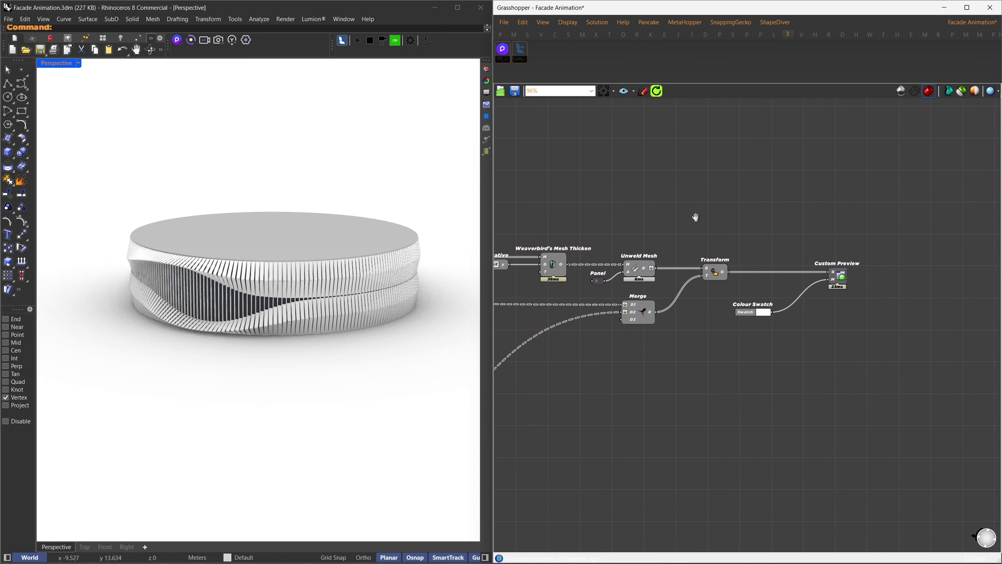
- Feed Unweld Mesh's R output into Custom Preview's G input to preview the untransformed slats, and move the preview components away from Transform
scroll(669, 250, up, 3)
drag(632, 334, 589, 202)
drag(629, 319, 921, 325)
drag(951, 425, 777, 251)
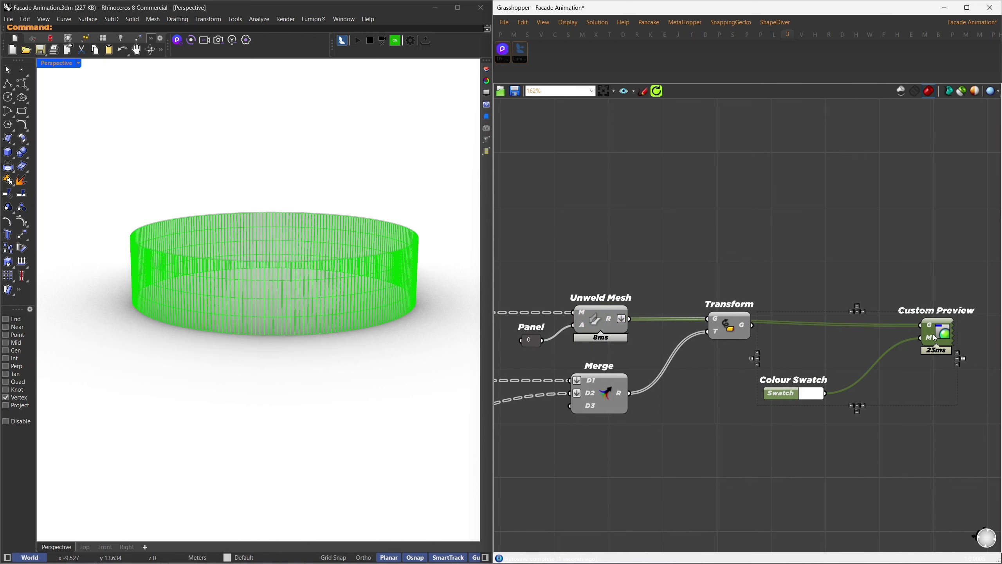
drag(936, 339, 758, 122)
click(532, 286)
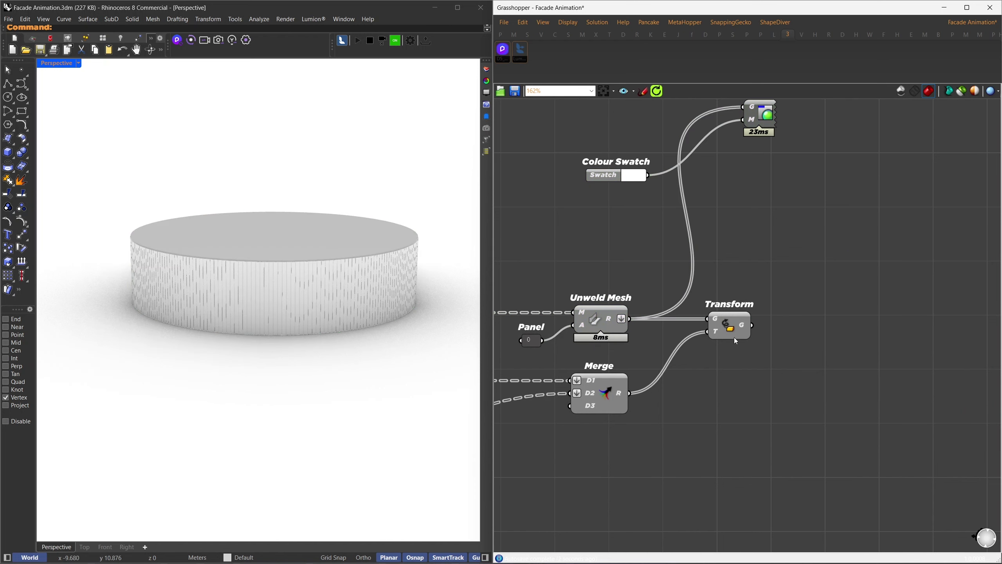
drag(731, 333, 763, 332)
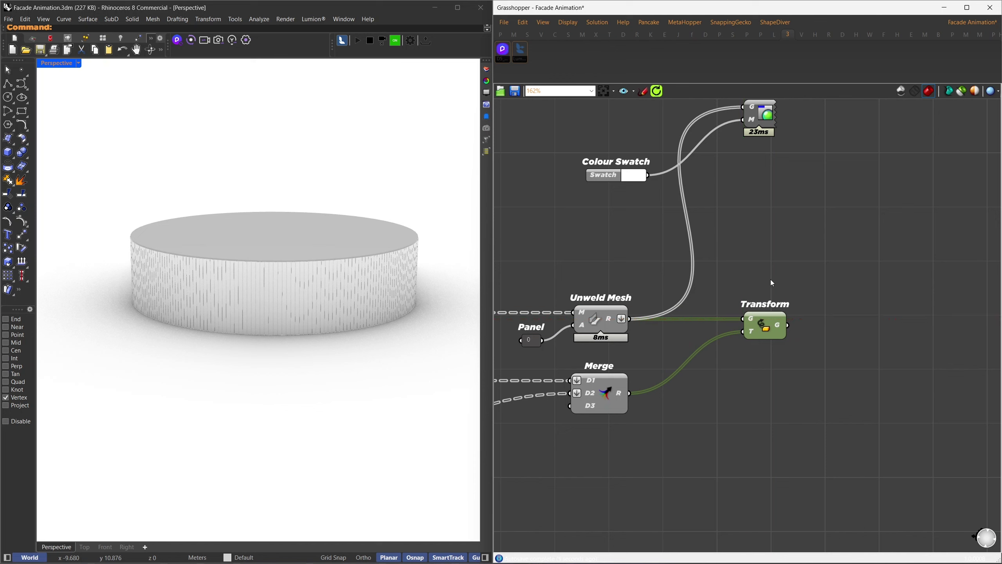
- Reconnect Transform's G output to Custom Preview's G input and move the preview components back beside Transform
drag(811, 216, 608, 106)
drag(756, 119, 916, 371)
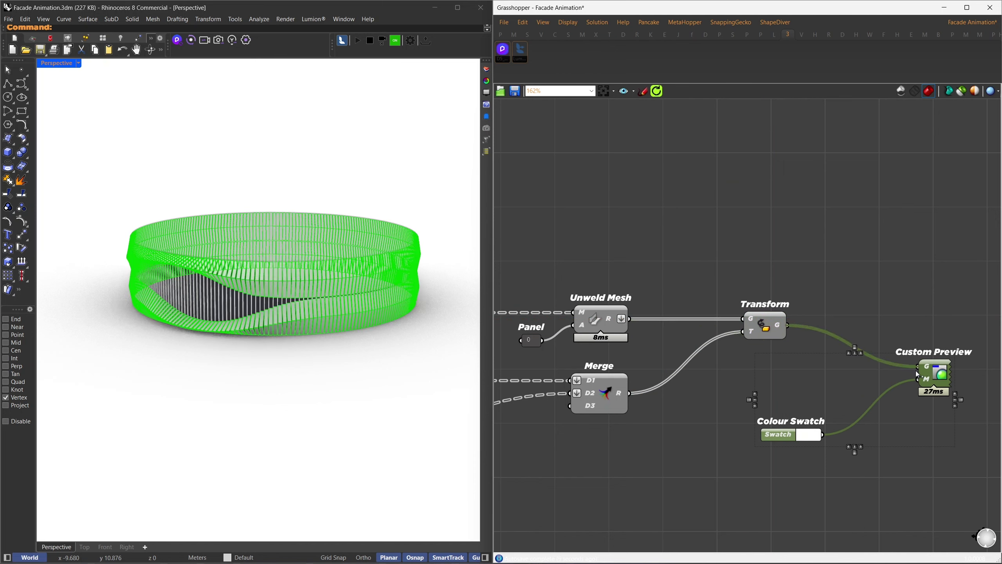
click(927, 461)
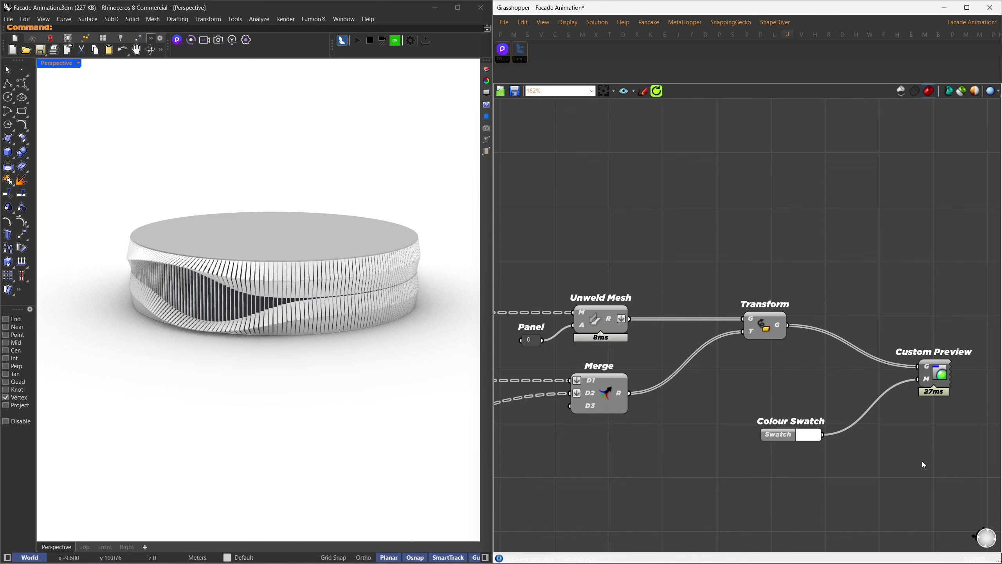
- Move Custom Preview and Colour Swatch farther from Transform to free space on the canvas
scroll(787, 318, down, 3)
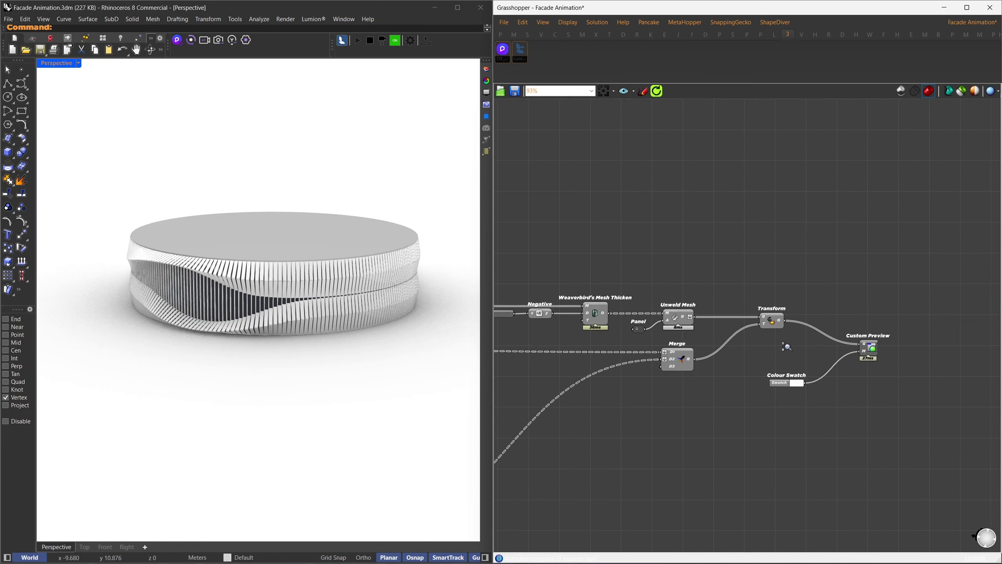
right_drag(841, 386, 723, 324)
drag(812, 355, 673, 204)
drag(754, 289, 845, 265)
click(842, 359)
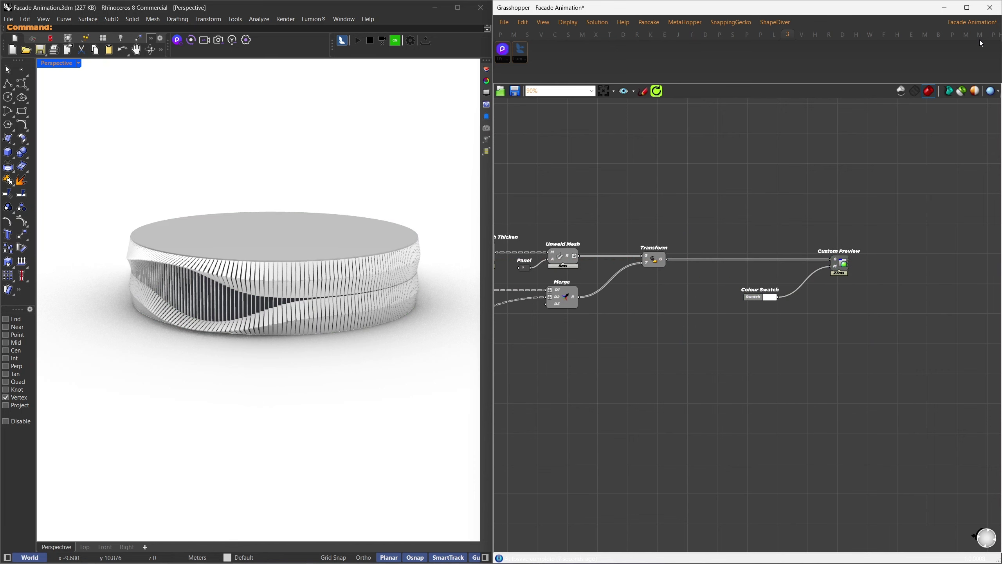
- Copy the Lumion_exporter with its slider, button, toggle and output panel from the simple animation test definition into Facade Animation, below the preview components
click(973, 22)
click(943, 127)
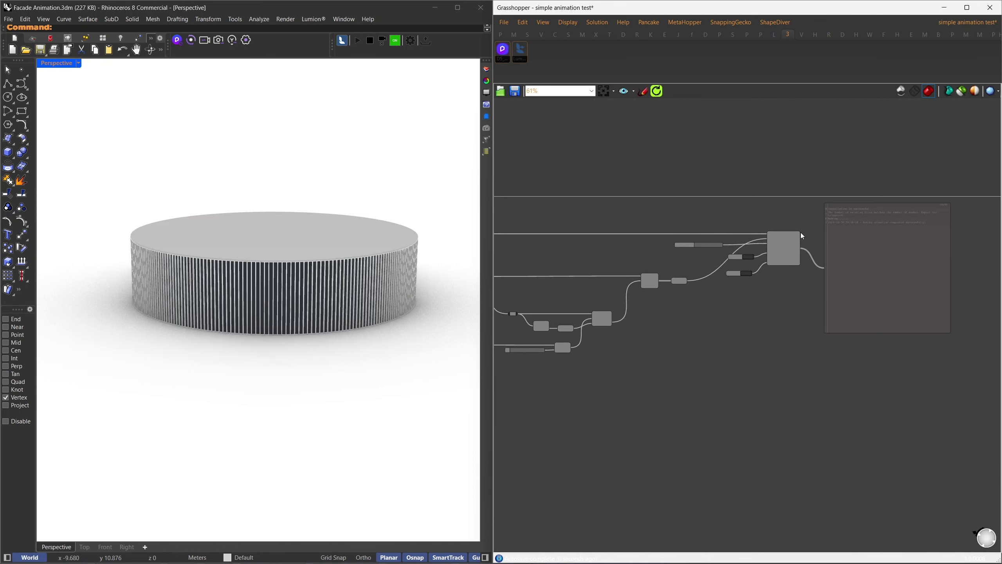
scroll(802, 236, up, 4)
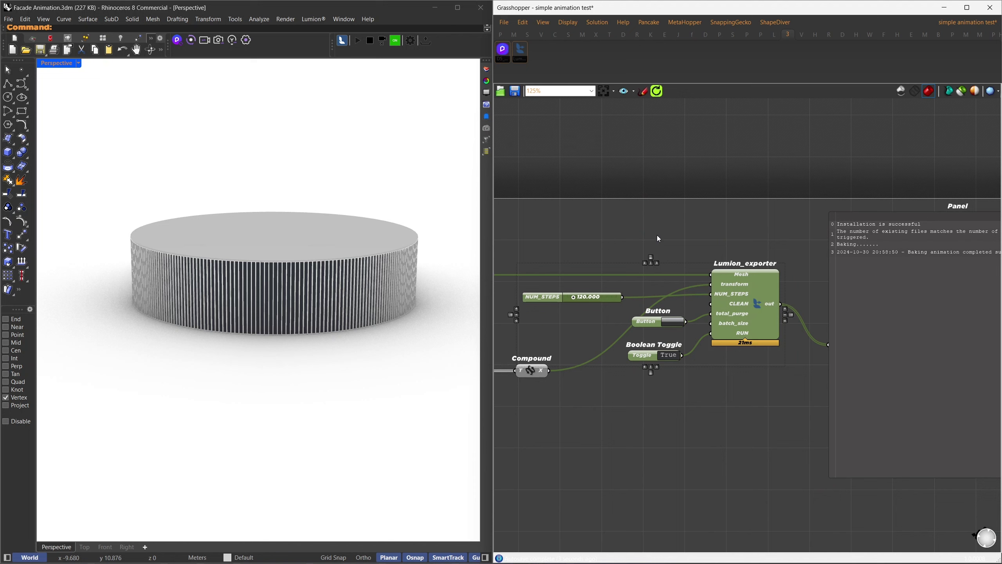
click(884, 295)
click(968, 22)
click(943, 59)
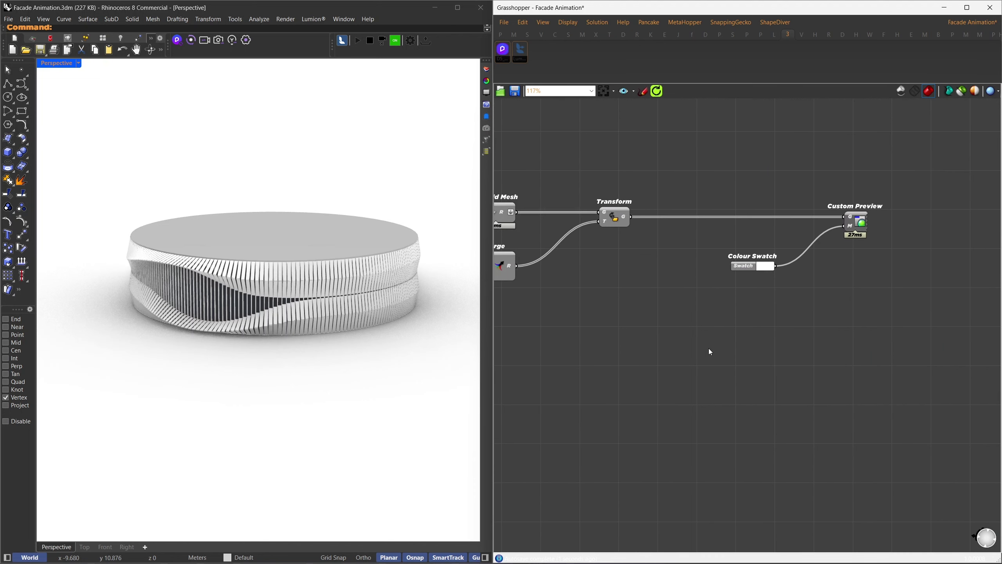
key(ctrl+v)
drag(698, 276, 763, 375)
- Connect Unweld Mesh's R output to the exporter's Mesh input and Merge's R output to its transform input
right_drag(594, 286, 691, 300)
click(690, 300)
click(606, 224)
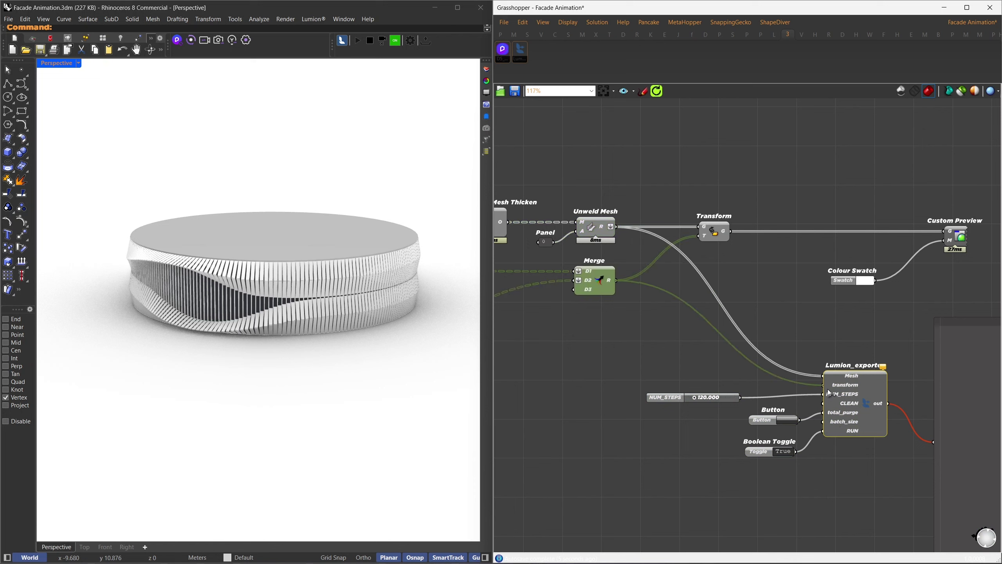
drag(827, 388, 828, 387)
click(689, 375)
- Check the exporter's output panel and trigger its total_purge button to bake the facade animation
right_drag(834, 331, 670, 284)
scroll(677, 286, down, 2)
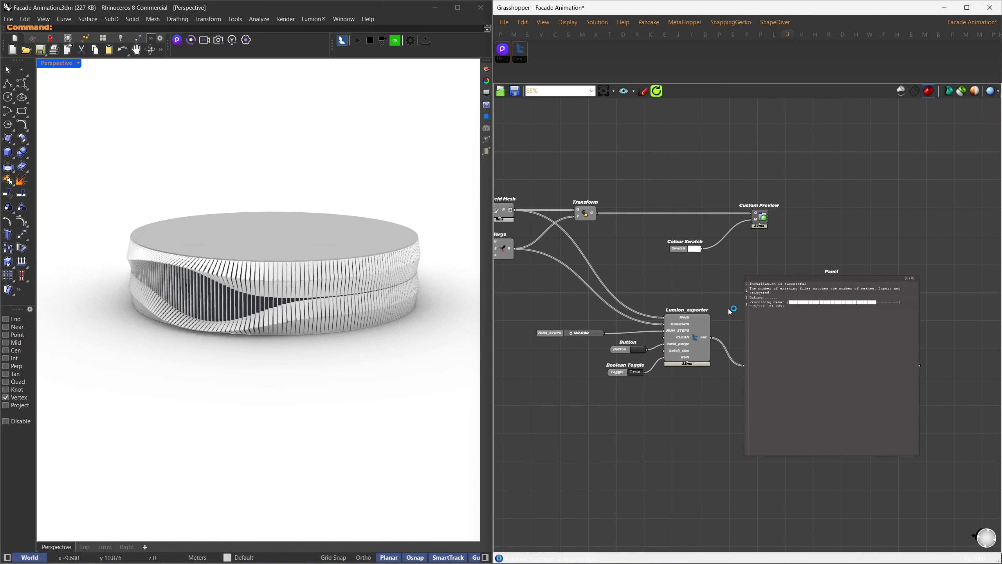
scroll(731, 311, up, 2)
scroll(643, 291, down, 2)
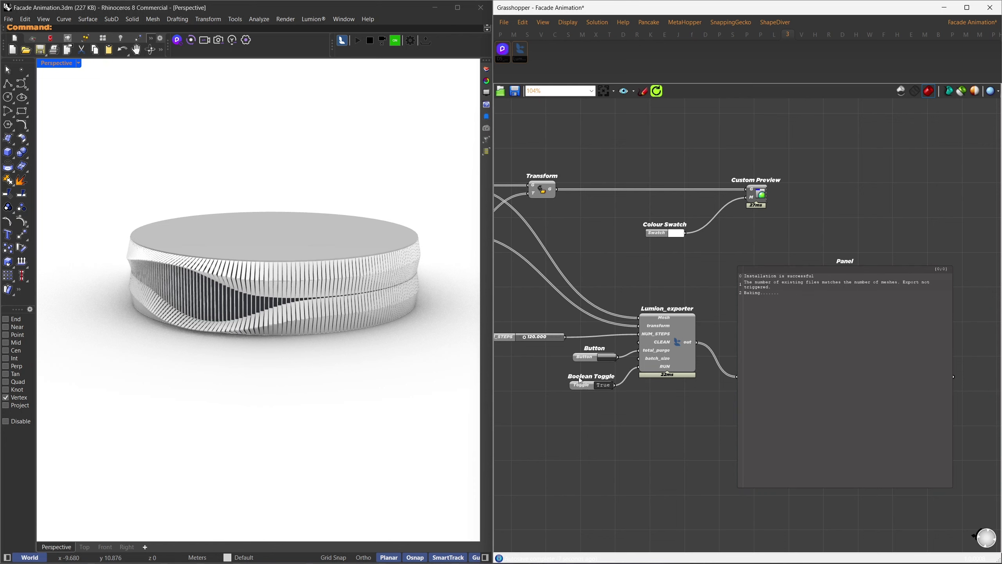
click(607, 359)
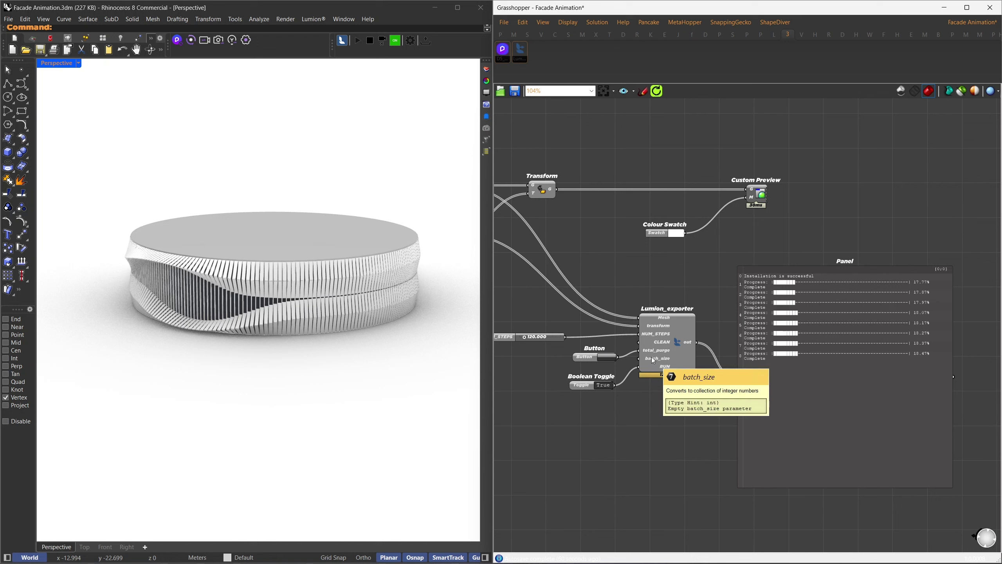
- Create a number slider with the value 32 for the exporter's batch_size and trigger total_purge again
double_click(623, 403)
text(32)
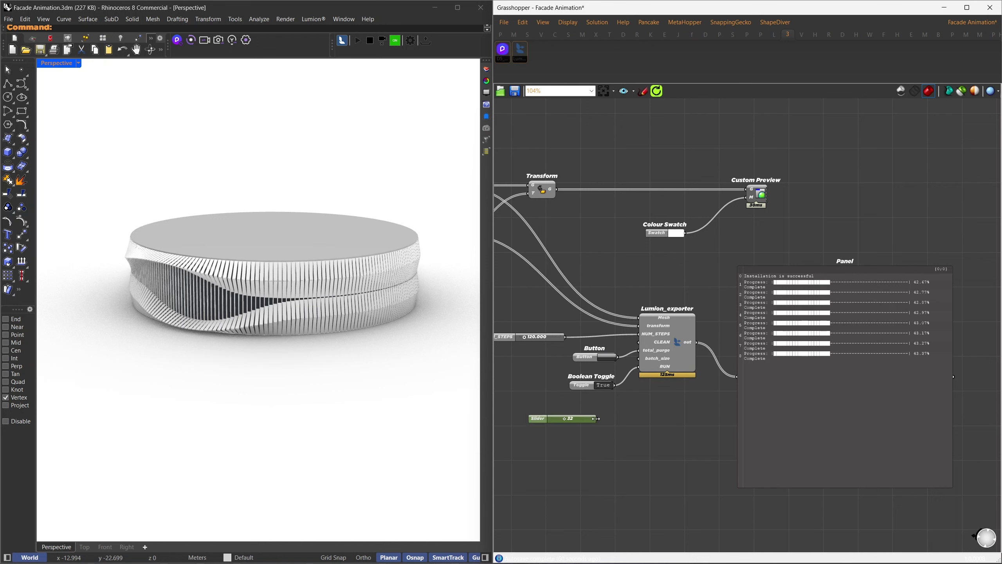
click(604, 359)
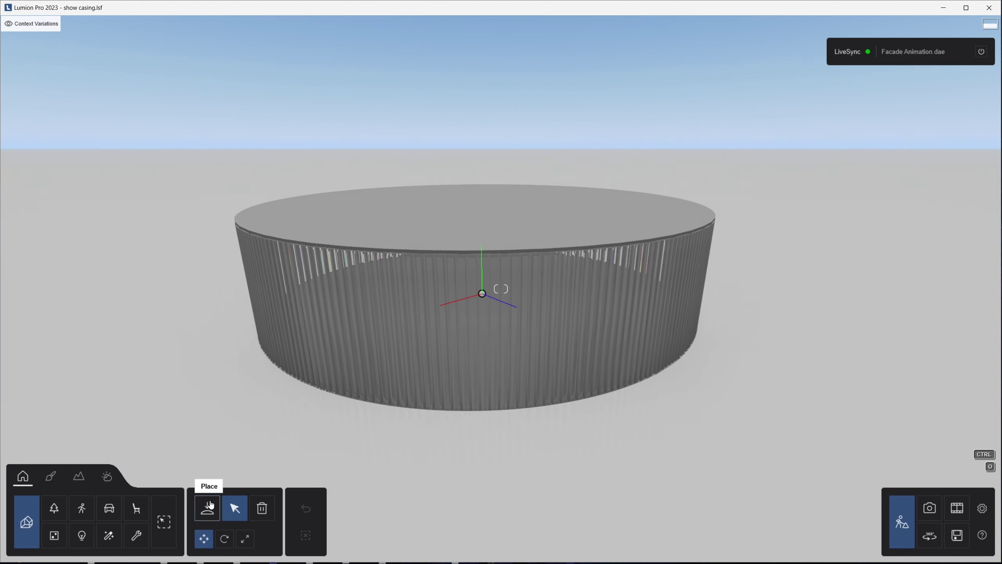
- In Lumion, import ExportedAnimation_20241030_210555.fbx from the Baked_Animation folder and place it beside the LiveSync facade model
click(208, 508)
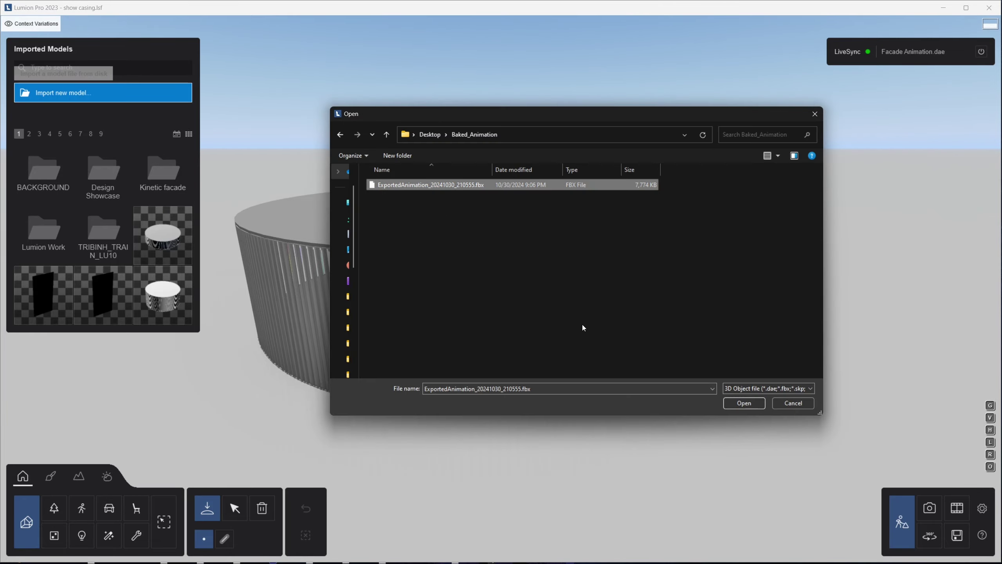
click(746, 406)
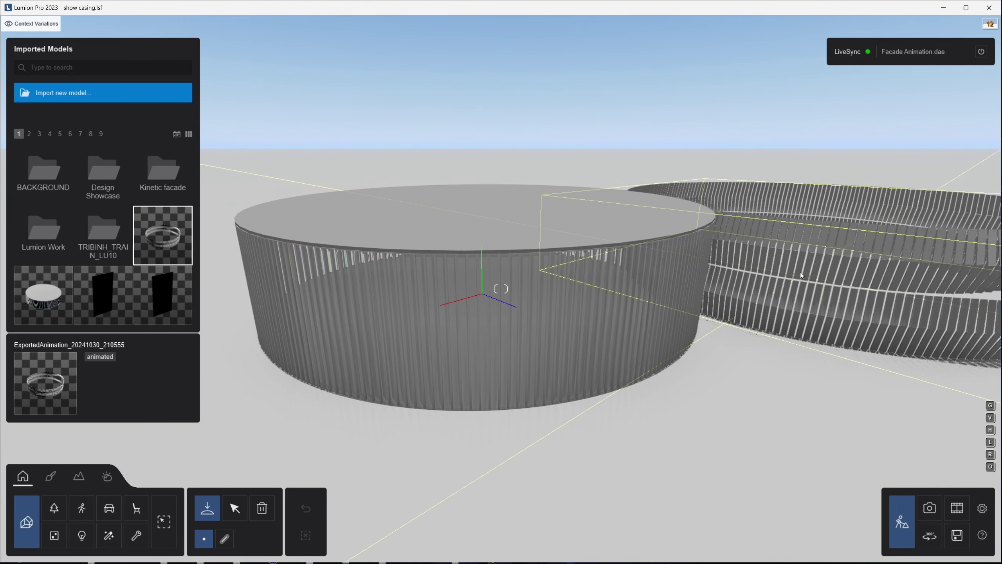
click(800, 300)
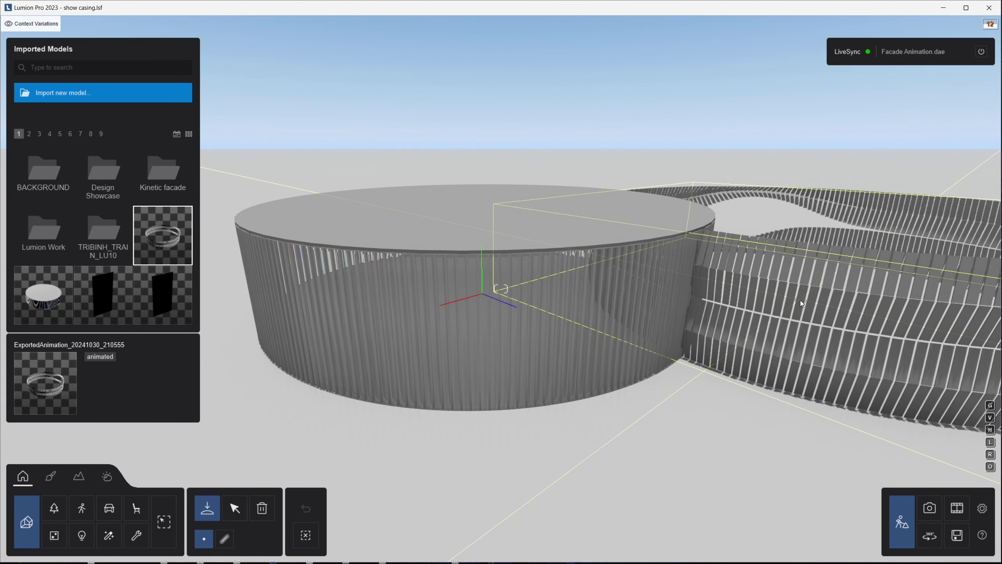
- Set the animated facade's X, Y and Z position to 0 and save a wood material on its slats
click(235, 509)
click(366, 516)
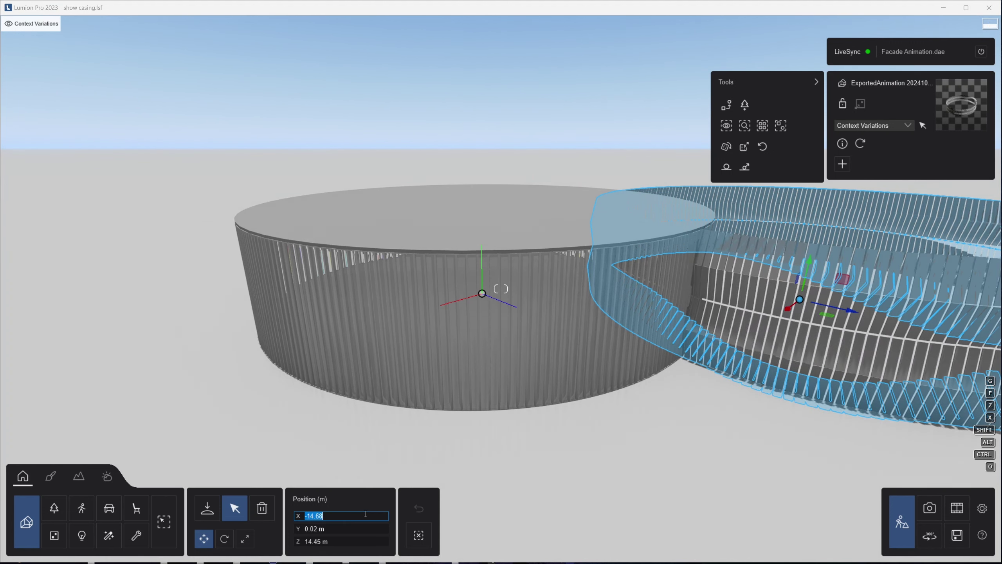
text(0)
click(361, 528)
text(0)
click(355, 543)
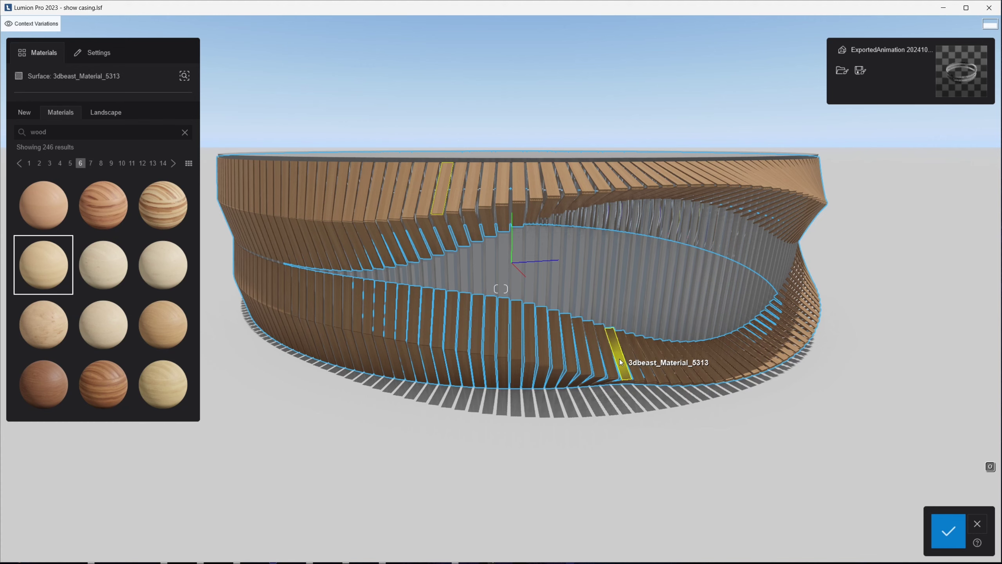
click(951, 528)
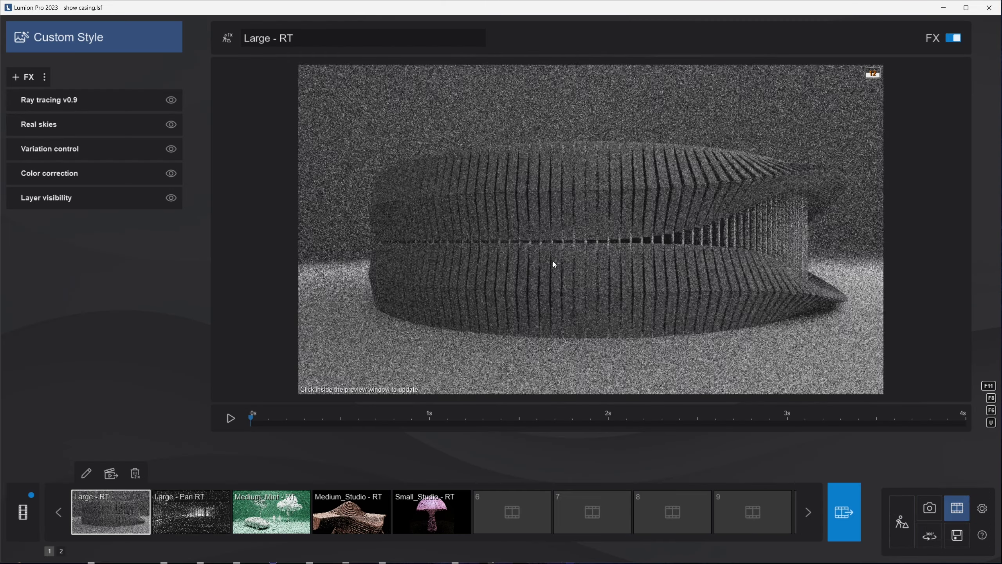
- Scrub the Large - RT movie clip's timeline to check the facade animation in the ray-traced preview and with effects off
click(908, 422)
drag(920, 418, 865, 415)
click(729, 286)
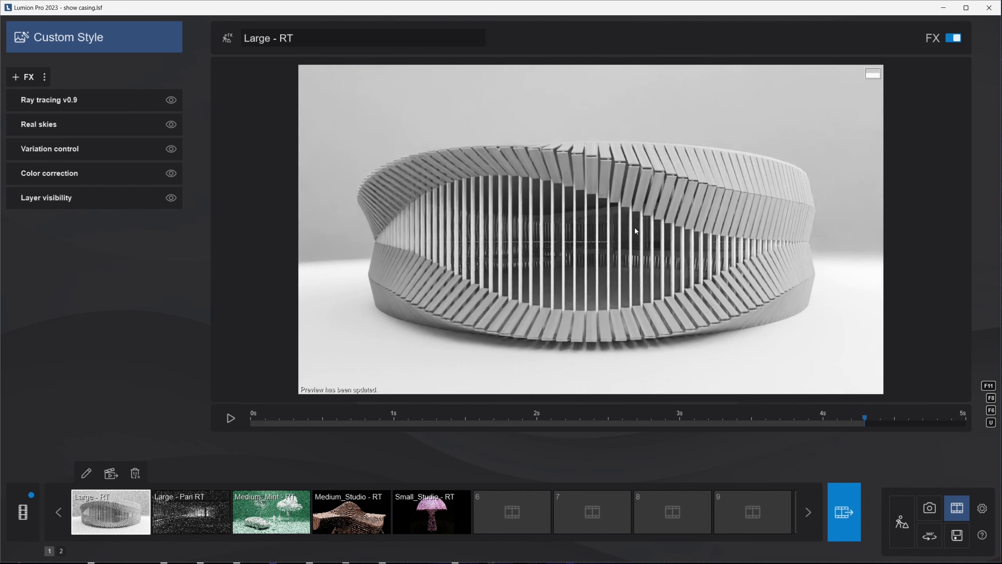
drag(865, 420, 765, 429)
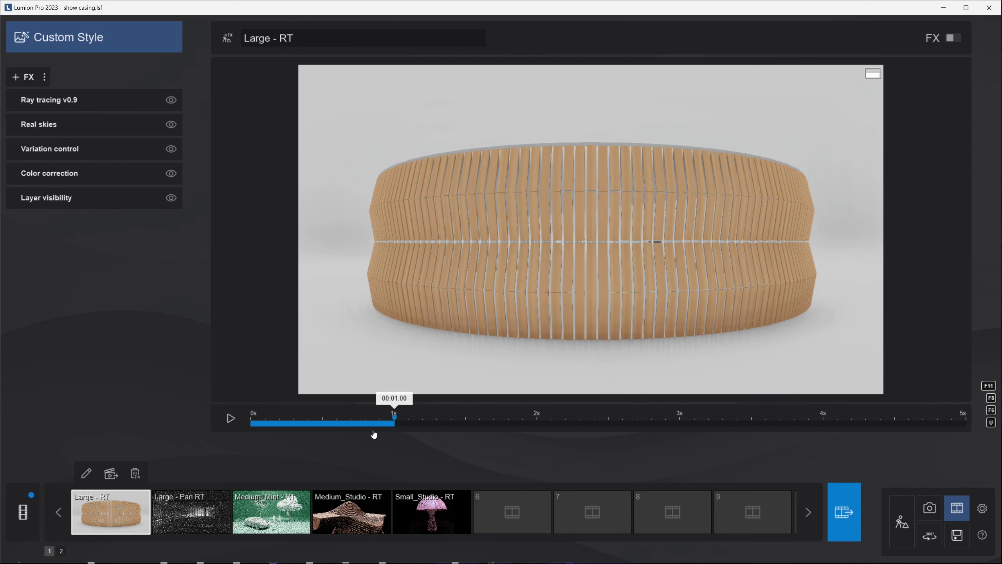
drag(324, 430, 406, 422)
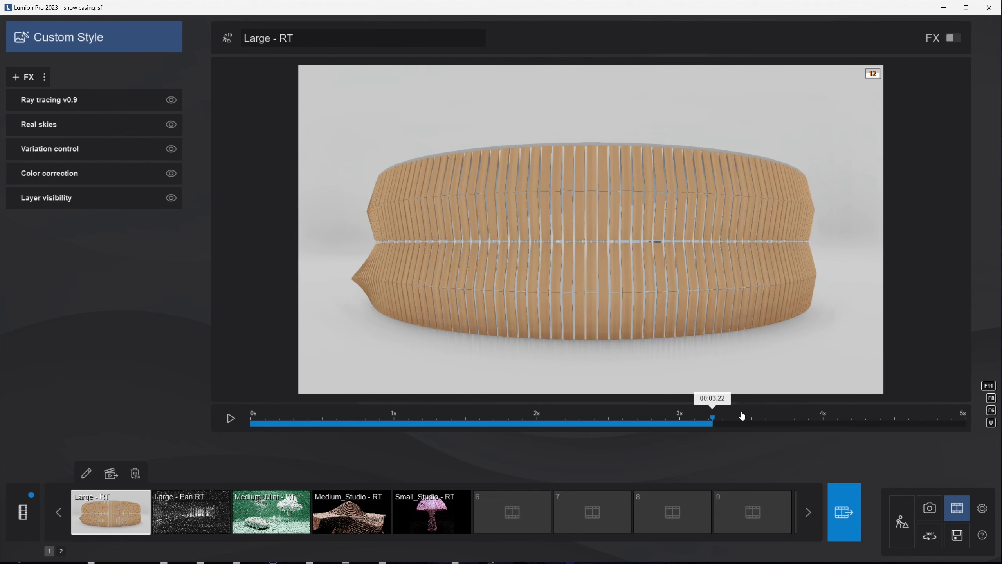
- Scrub the rest of the Large - RT clip's timeline to check the end of the facade animation
drag(742, 416, 895, 421)
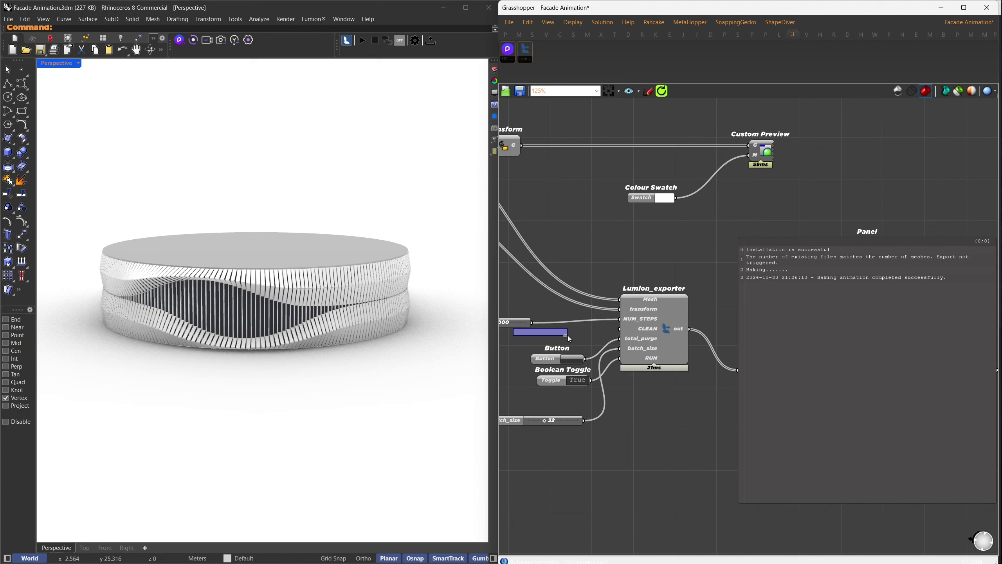
- Trigger the exporter's total_purge, and in Lumion add ExportedAnimation_20241030_212822.fbx as a variation of the animated facade with animations imported
click(572, 358)
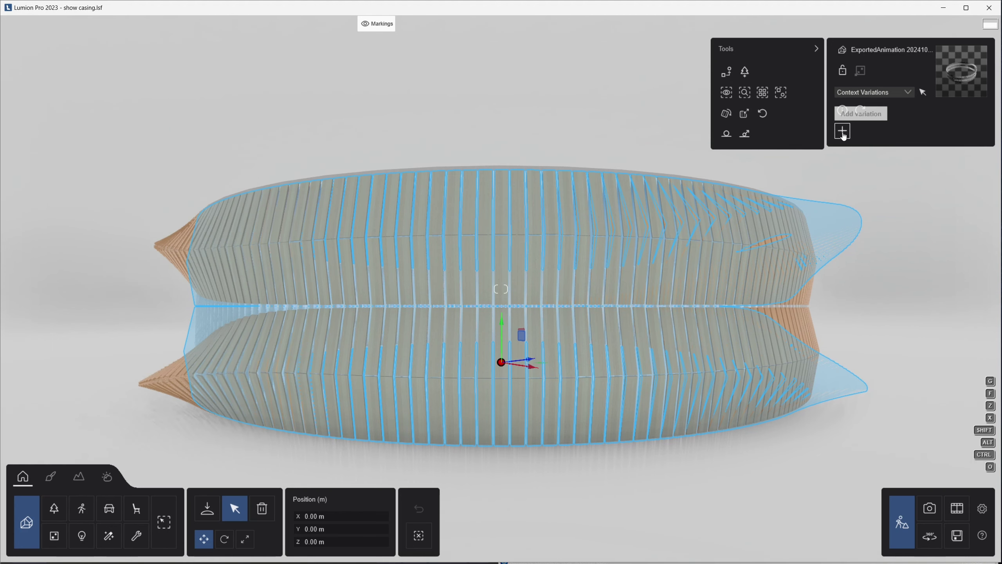
click(842, 132)
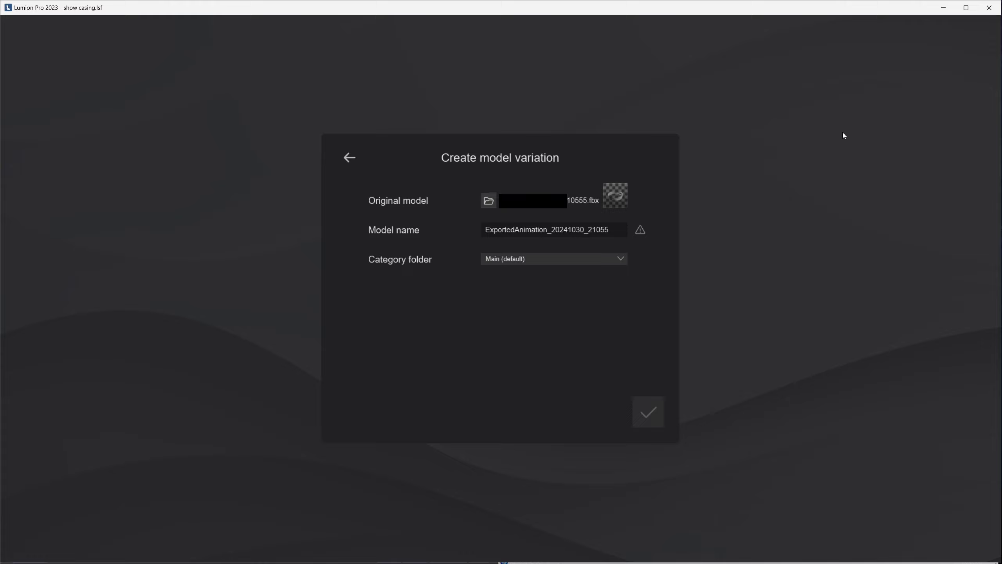
click(489, 200)
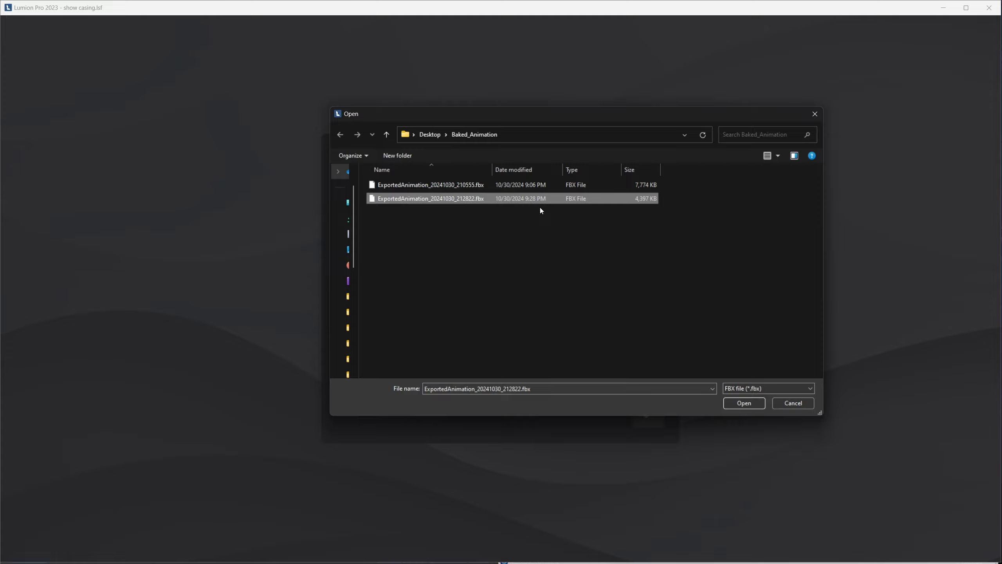
click(752, 408)
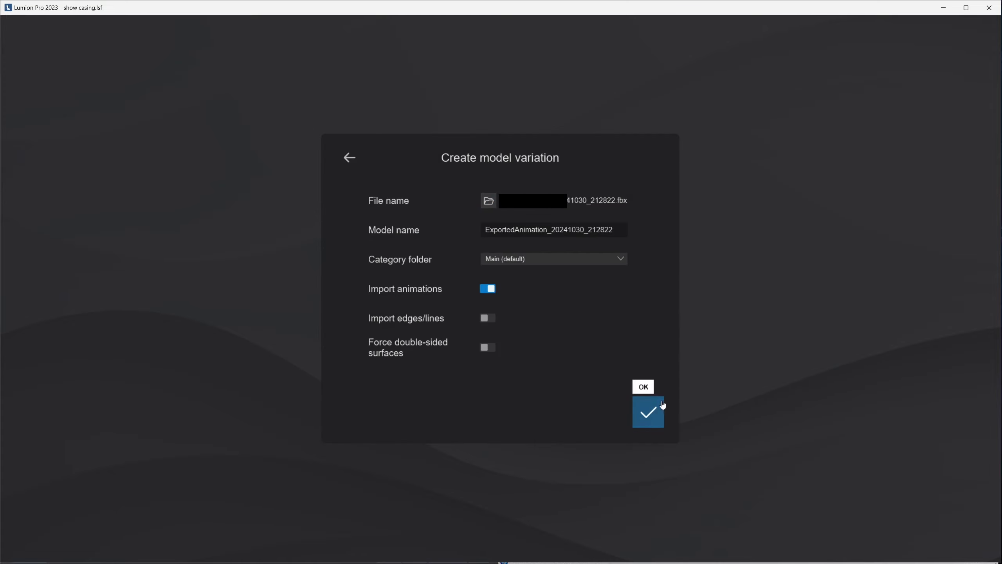
click(653, 411)
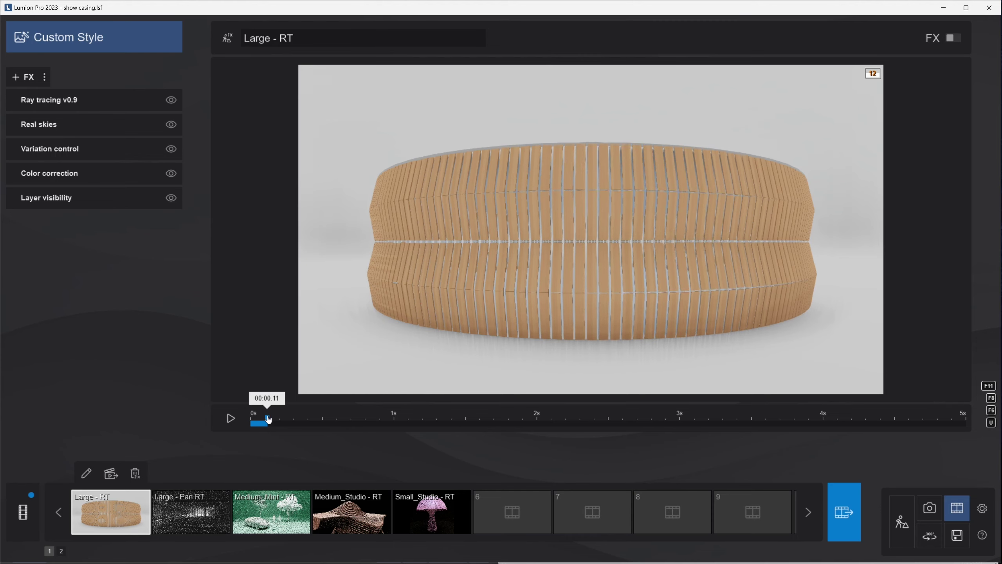
- Scrub the Large - RT clip to just before 3 s and update the preview with effects off
drag(267, 421, 654, 420)
click(664, 249)
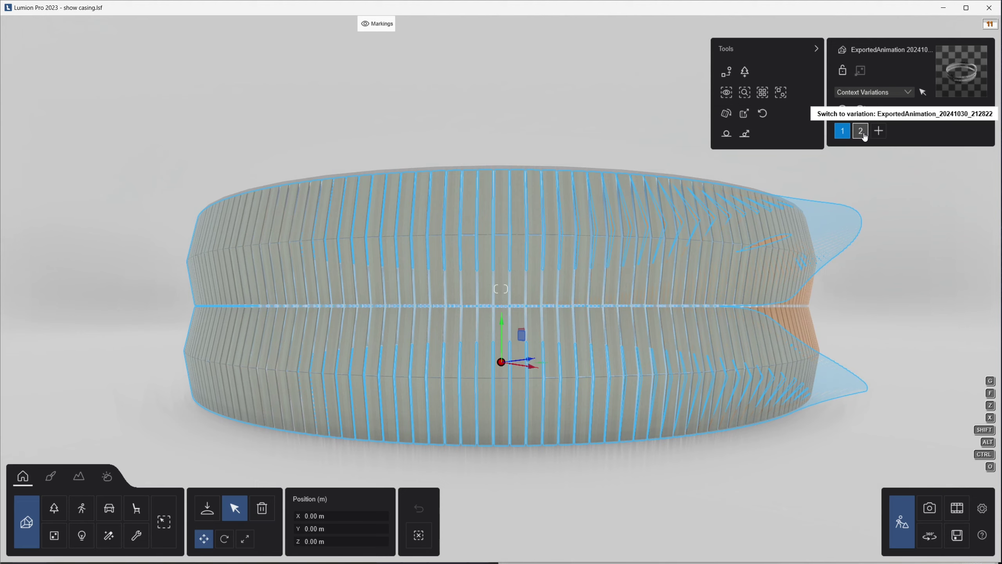
- Switch the animated facade to variation 2 and check its motion in the Large - RT clip with effects on
click(860, 131)
click(860, 131)
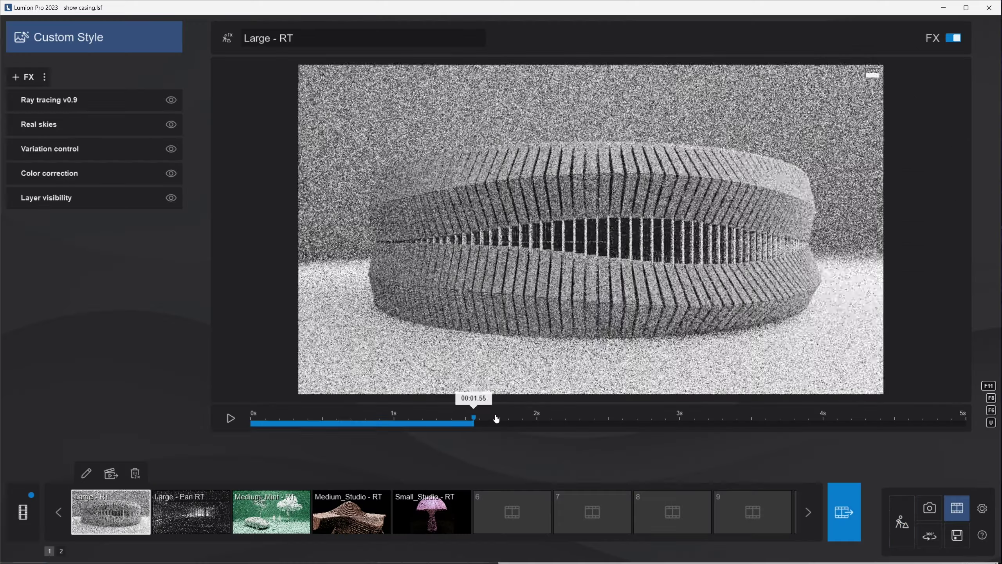
drag(497, 418, 652, 413)
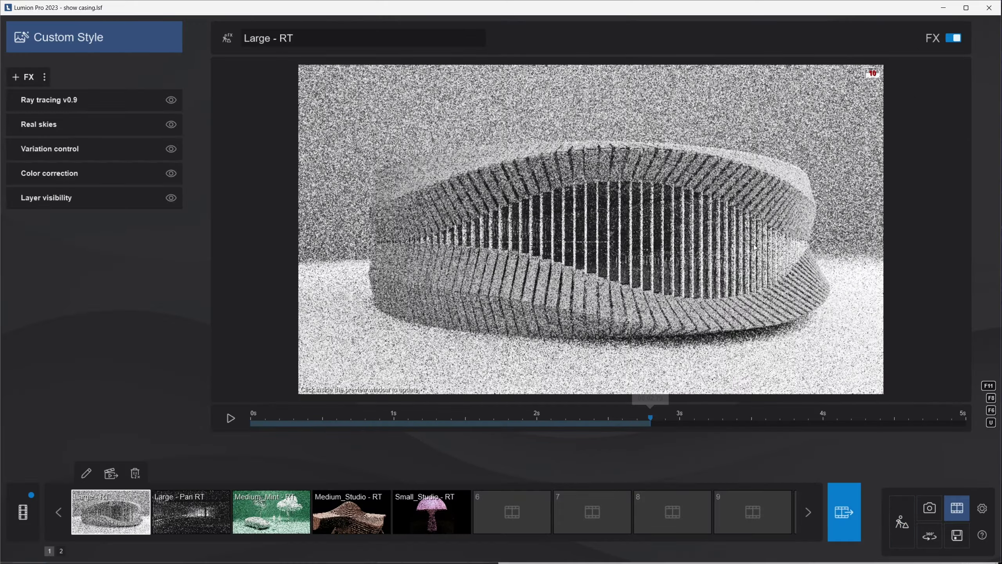
mouse_move(651, 418)
mouse_down()
mouse_move(368, 432)
mouse_move(272, 419)
mouse_move(707, 418)
mouse_move(294, 424)
mouse_move(649, 419)
mouse_up()
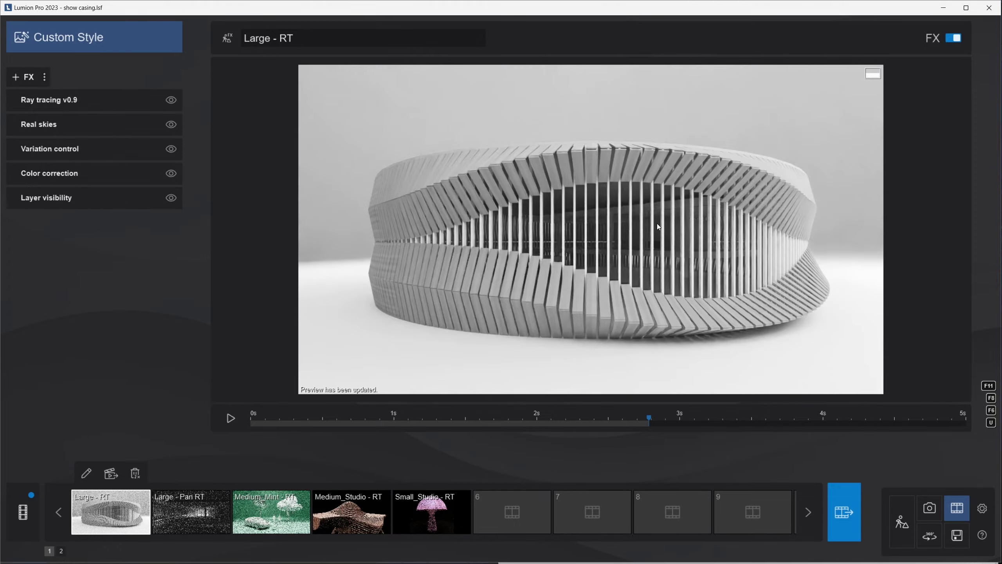
click(539, 421)
drag(543, 424, 864, 417)
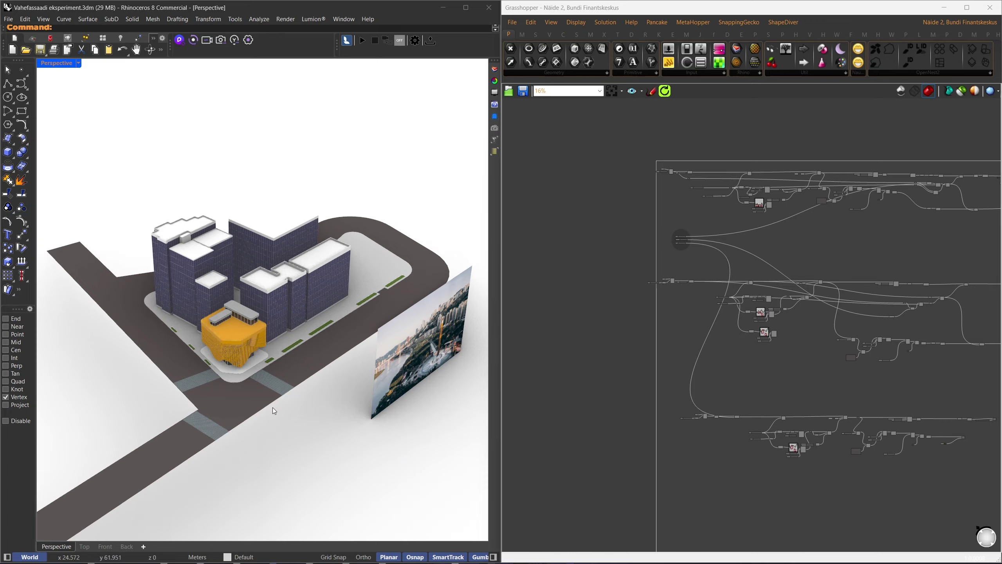
- Examine the orange slatted facade in Rhino and its Animate sliders in Grasshopper, and open movie mode in the matching Lumion scene
scroll(313, 319, up, 5)
scroll(312, 319, up, 10)
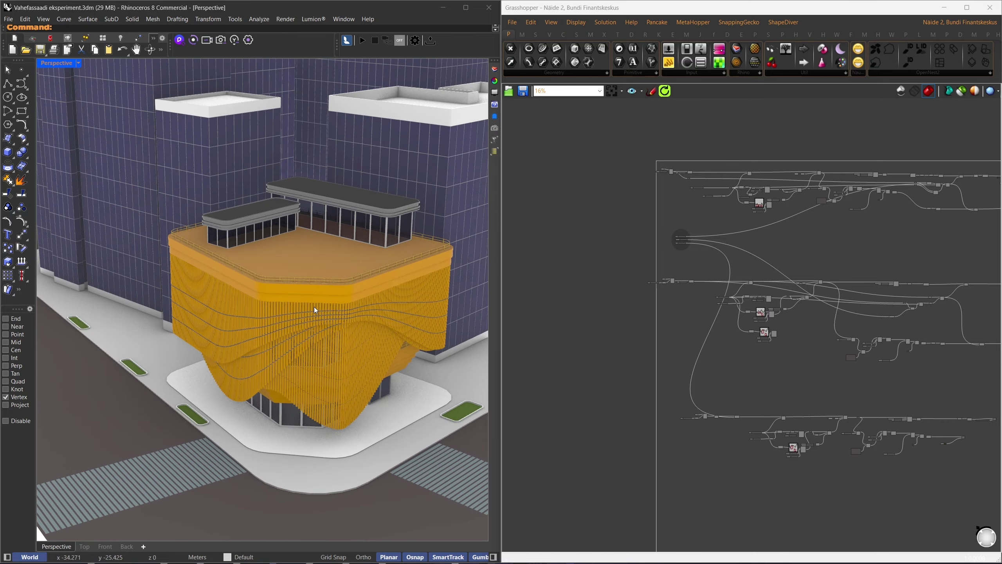
scroll(324, 275, down, 8)
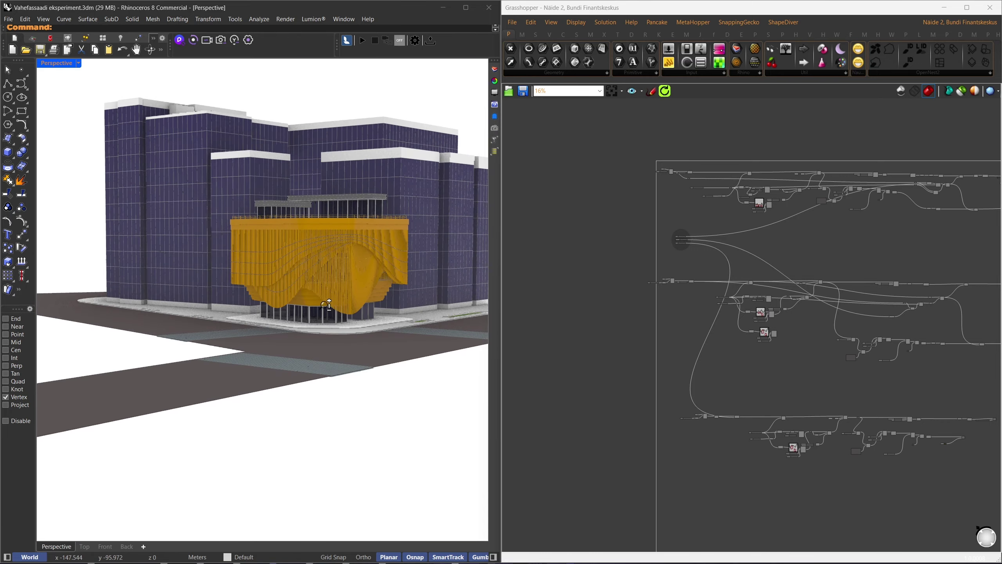
scroll(325, 275, up, 8)
shift+right_drag(336, 287, 303, 332)
right_drag(690, 233, 716, 281)
scroll(715, 280, up, 13)
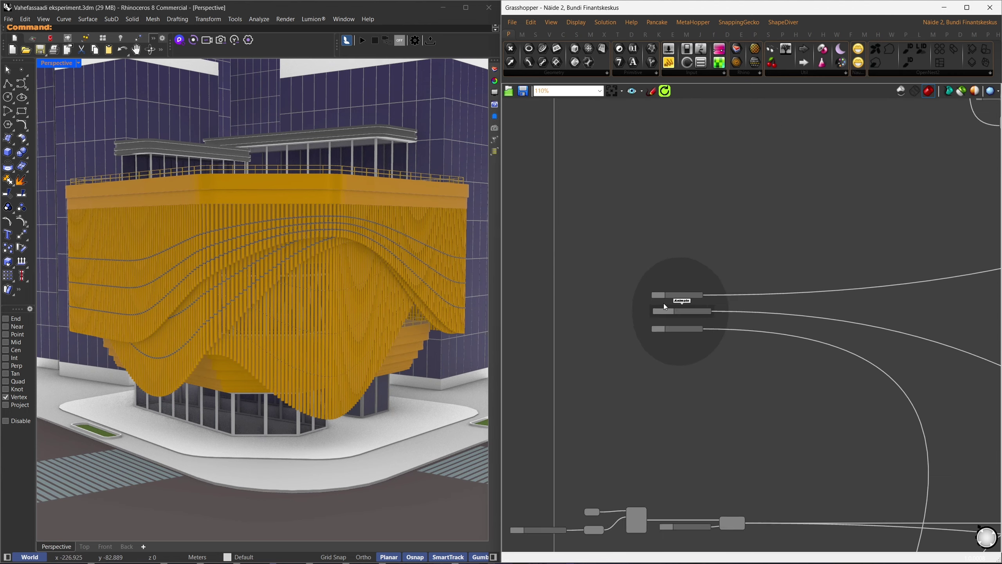
drag(766, 337, 739, 337)
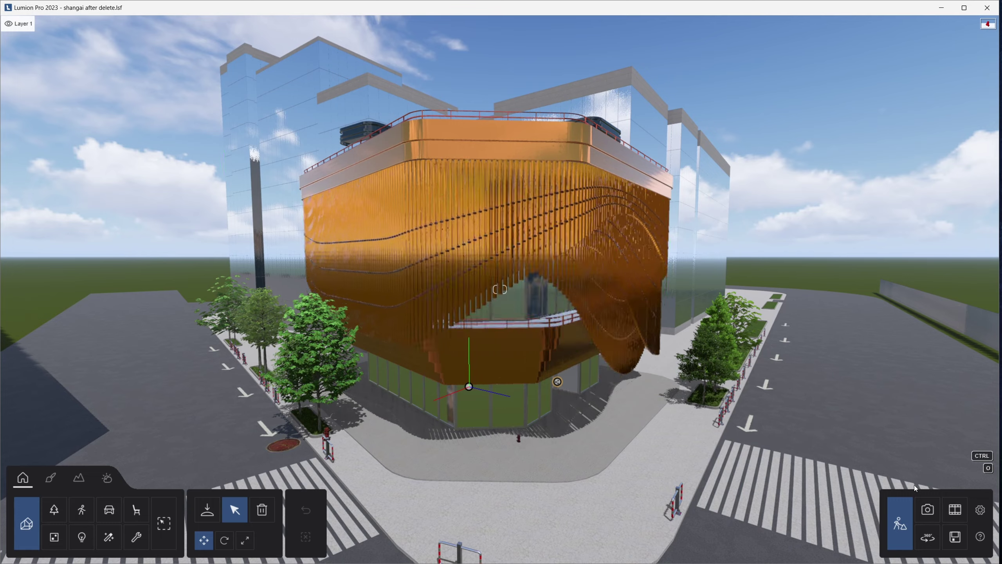
click(955, 510)
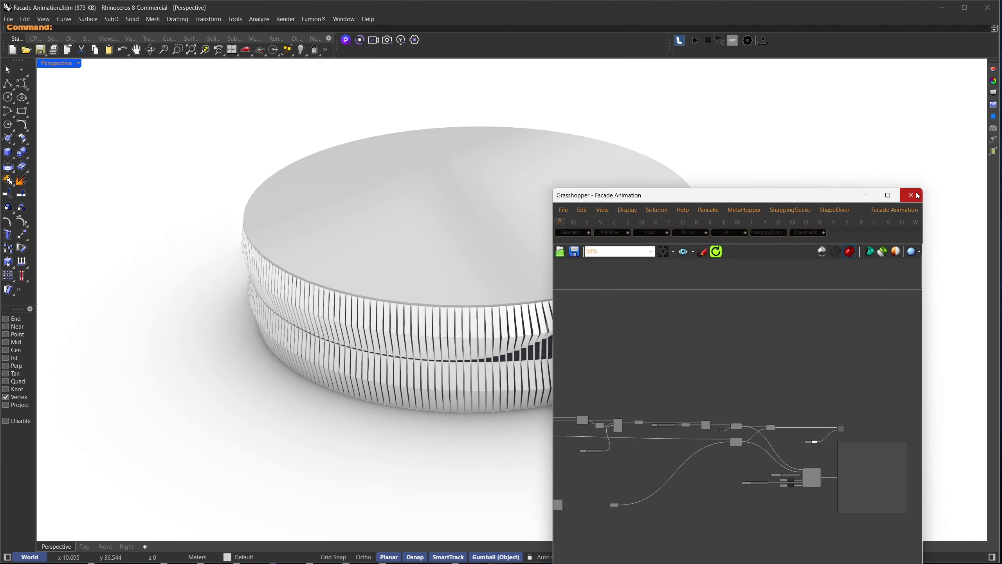
- Close the Grasshopper window, create a new D5 Render scene and sync the Rhino facade model to it
click(910, 195)
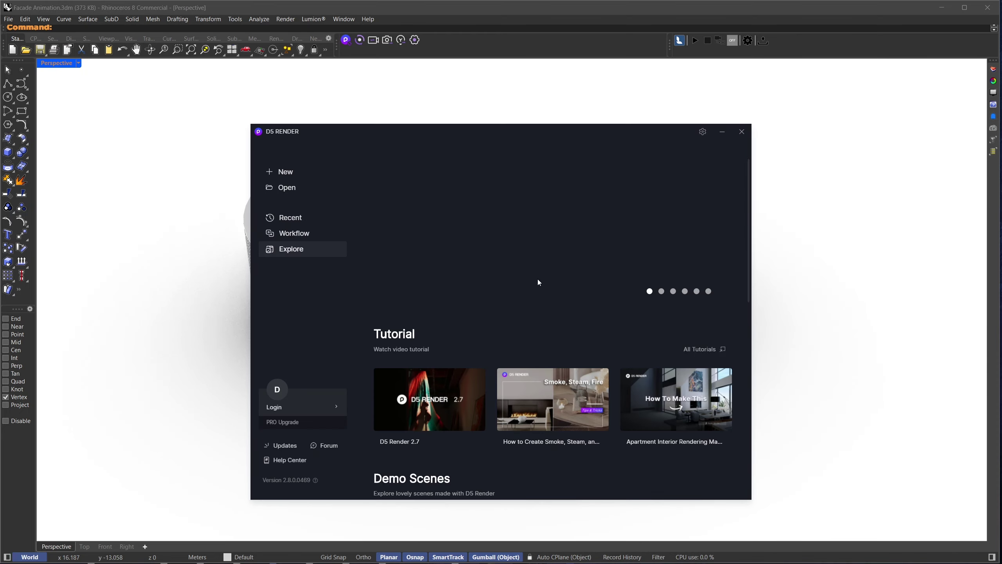
click(286, 172)
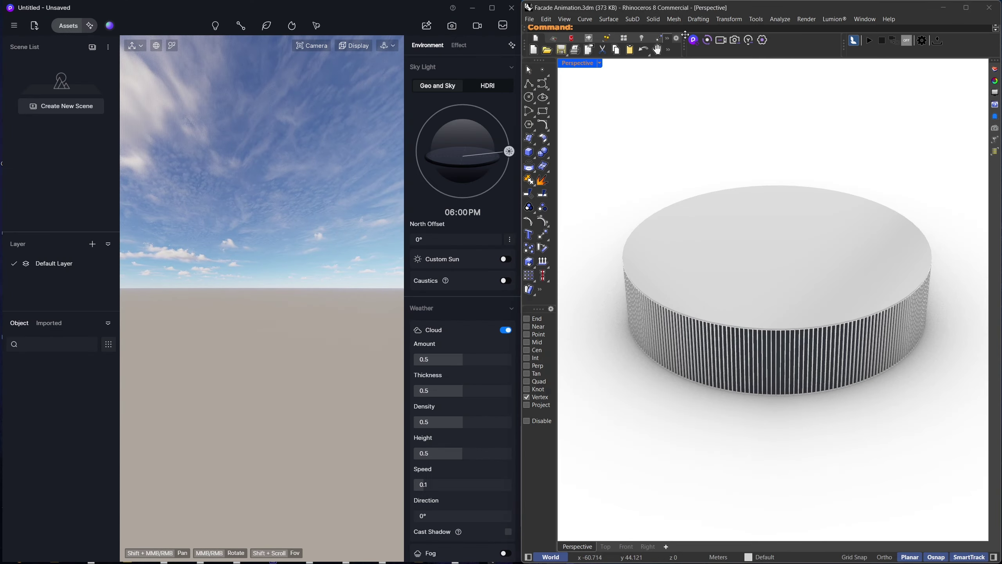
click(694, 40)
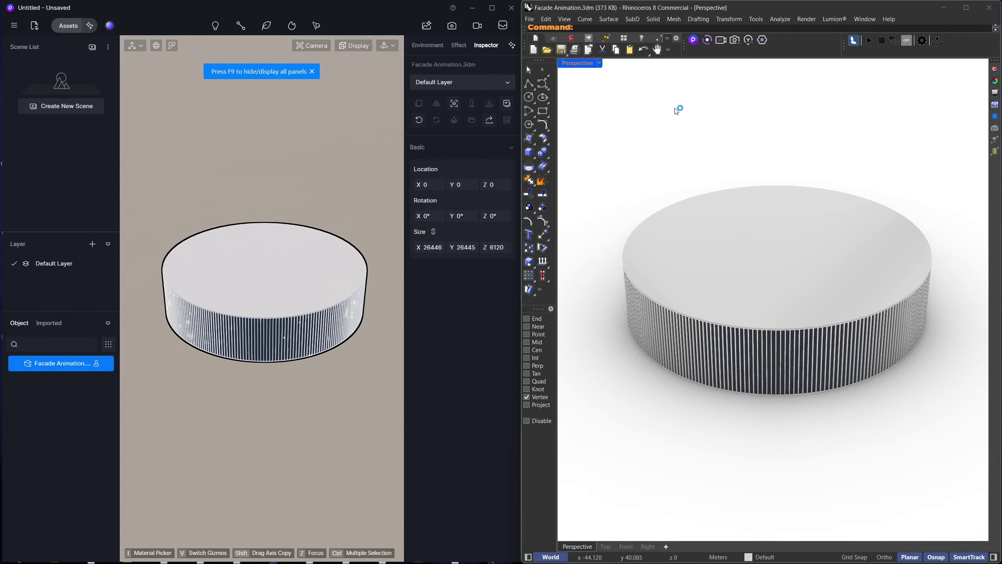
right_drag(829, 267, 823, 318)
scroll(831, 291, up, 3)
scroll(807, 297, up, 1)
- Reopen Grasshopper from Rhino, then reposition and widen its window around the Lumion_exporter part of the Facade Animation definition
text(Grasshopper)
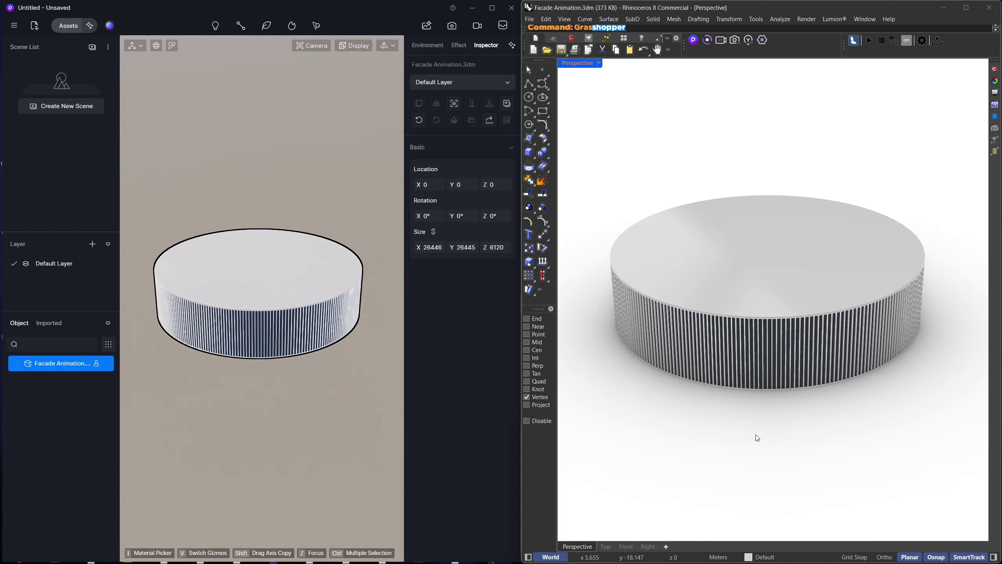
key(Return)
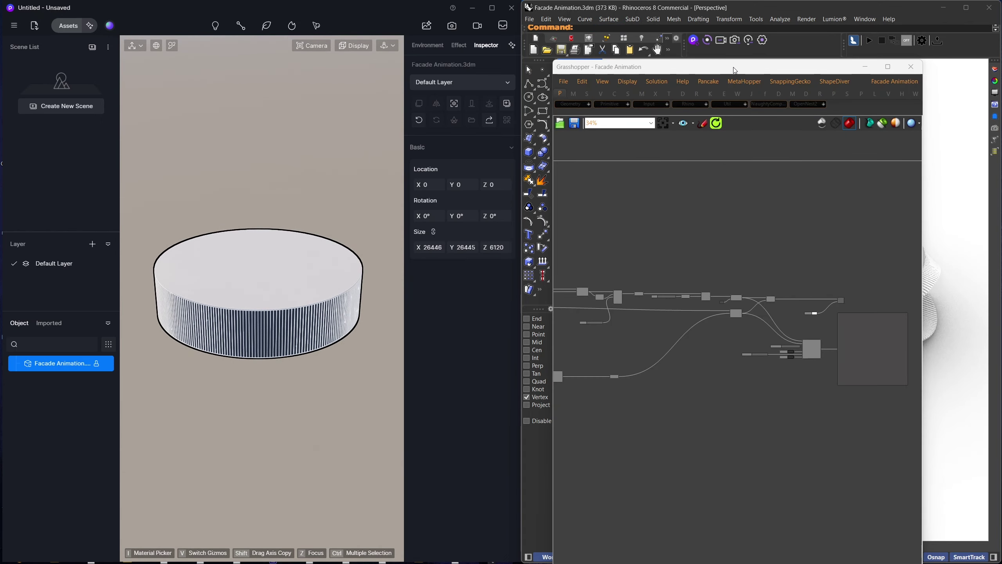
drag(744, 66, 511, 85)
scroll(587, 360, up, 5)
right_drag(586, 358, 607, 346)
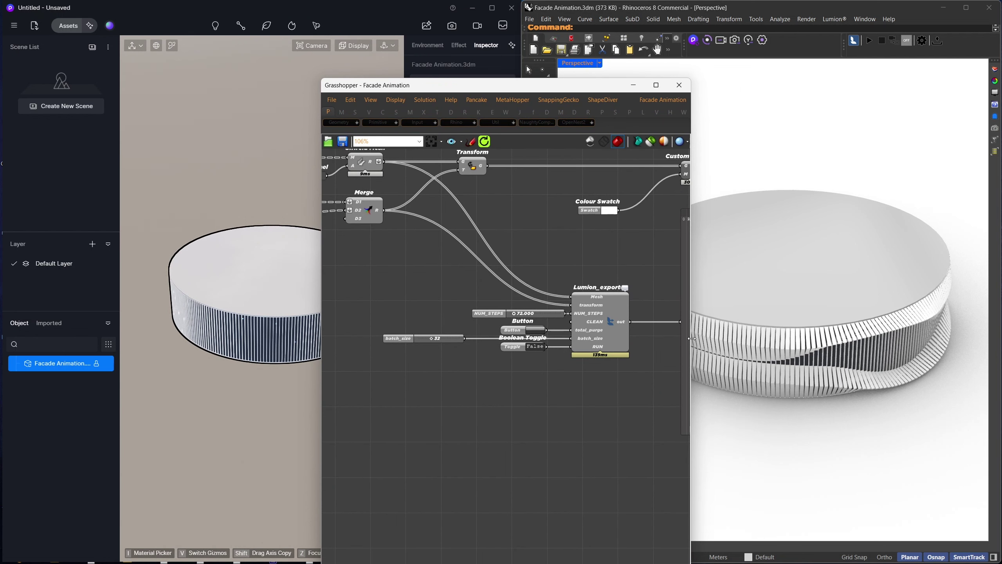
drag(690, 346, 847, 345)
- Add a D5_Exporter component and place it below the Lumion_exporter
double_click(523, 393)
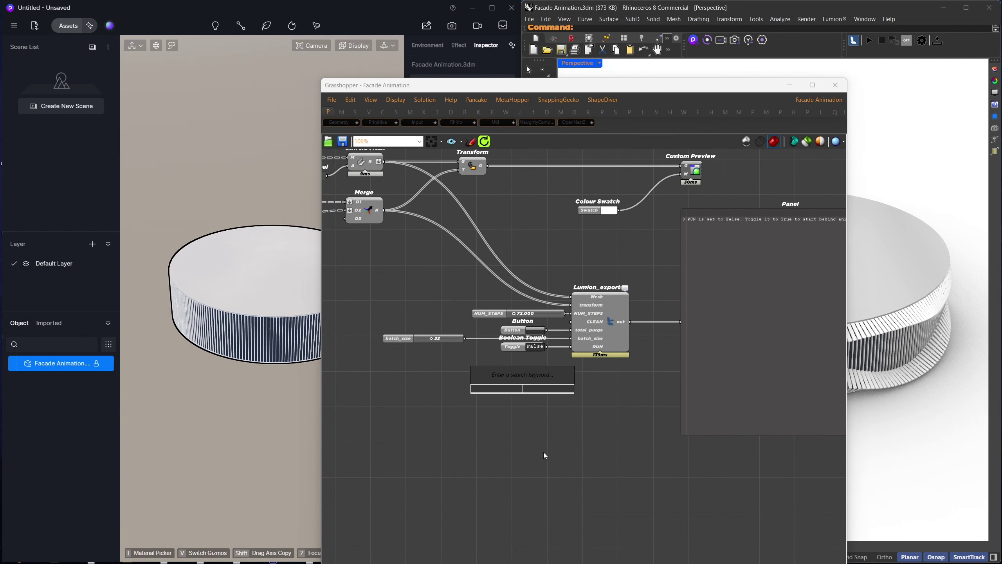
text(d5)
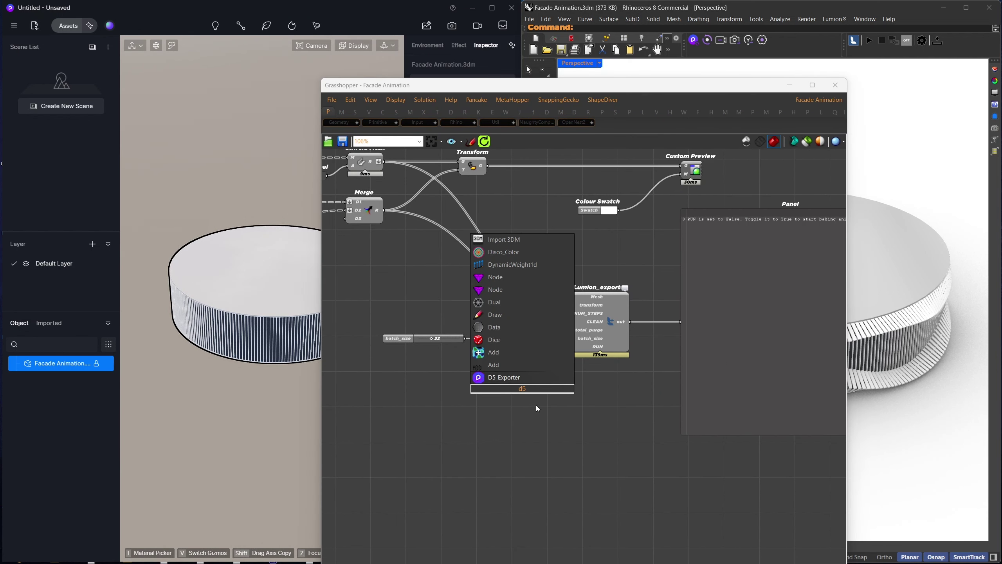
click(533, 381)
drag(545, 404, 652, 480)
- Duplicate the Lumion exporter's sliders, button and toggle and connect them to D5_Exporter, with NUM_STEPS 120 and batch_size 32
click(572, 412)
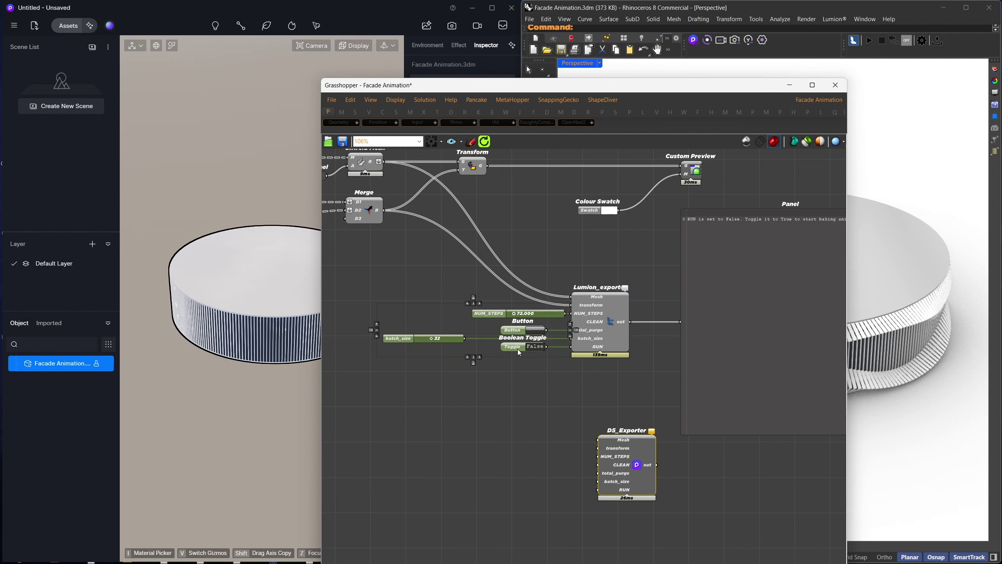
alt+drag(518, 350, 518, 495)
right_drag(555, 483, 584, 374)
scroll(583, 375, up, 2)
drag(564, 343, 553, 351)
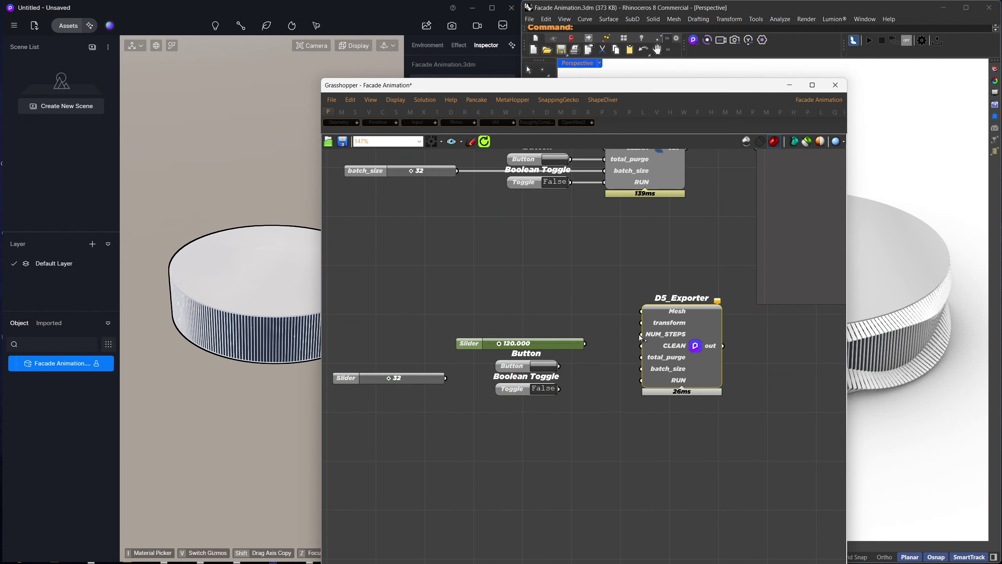
drag(445, 379, 642, 369)
scroll(575, 413, down, 3)
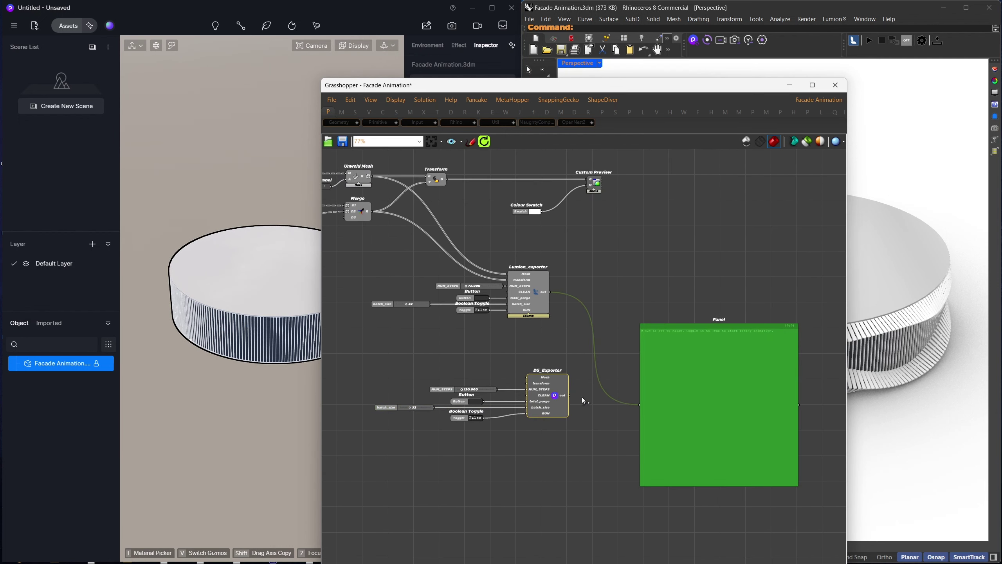
- Connect D5_Exporter's output to the panel and delete the Lumion_exporter with its input controls
drag(636, 405, 639, 405)
drag(660, 409, 665, 398)
drag(576, 320, 410, 279)
right_drag(403, 273, 478, 282)
key(Delete)
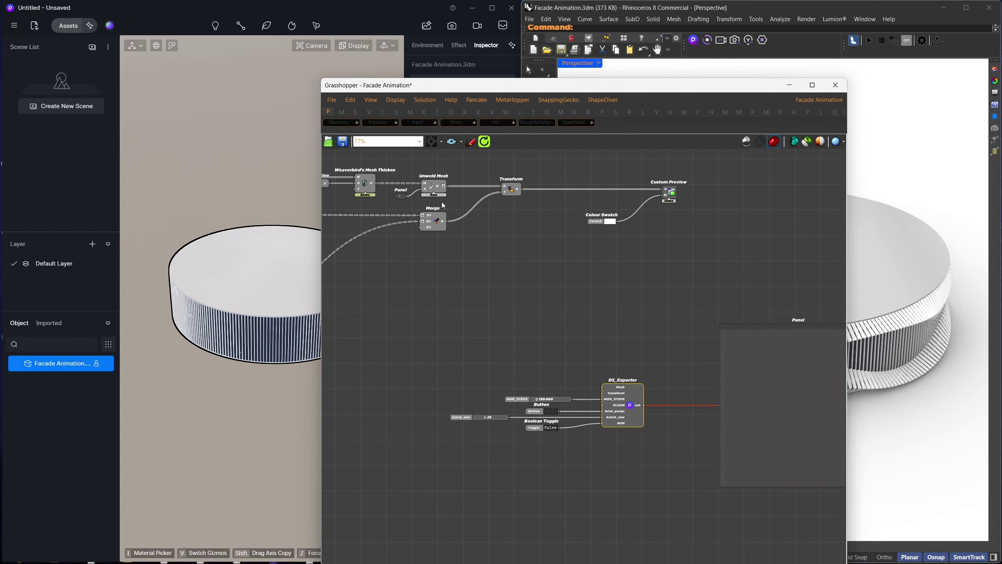
- Connect Unweld Mesh and Merge to D5_Exporter's Mesh and transform inputs, and enable the exporter
drag(482, 237, 608, 394)
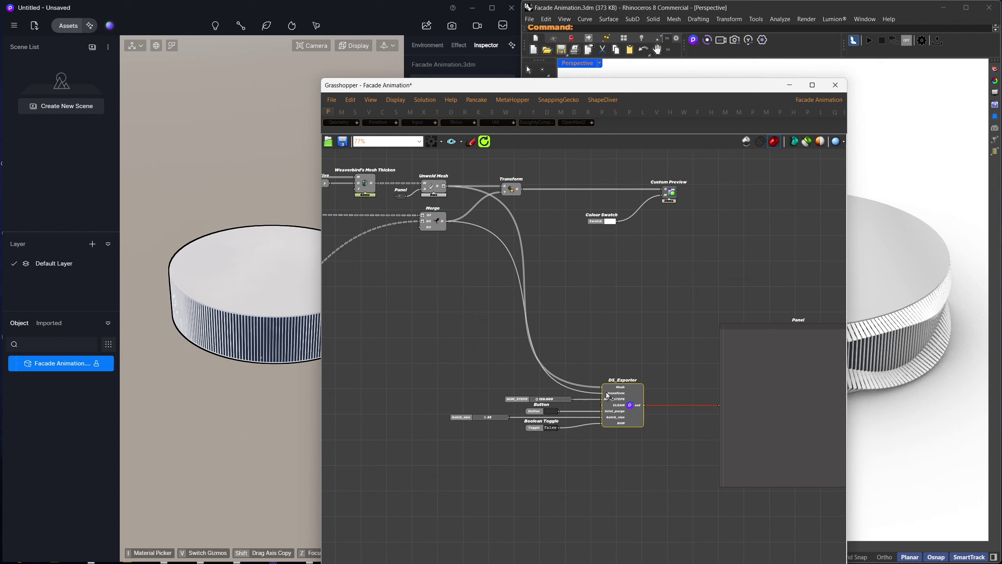
drag(667, 459, 446, 373)
key(ctrl+e)
click(588, 411)
scroll(693, 444, up, 2)
right_drag(726, 379, 707, 369)
drag(738, 363, 661, 363)
click(620, 377)
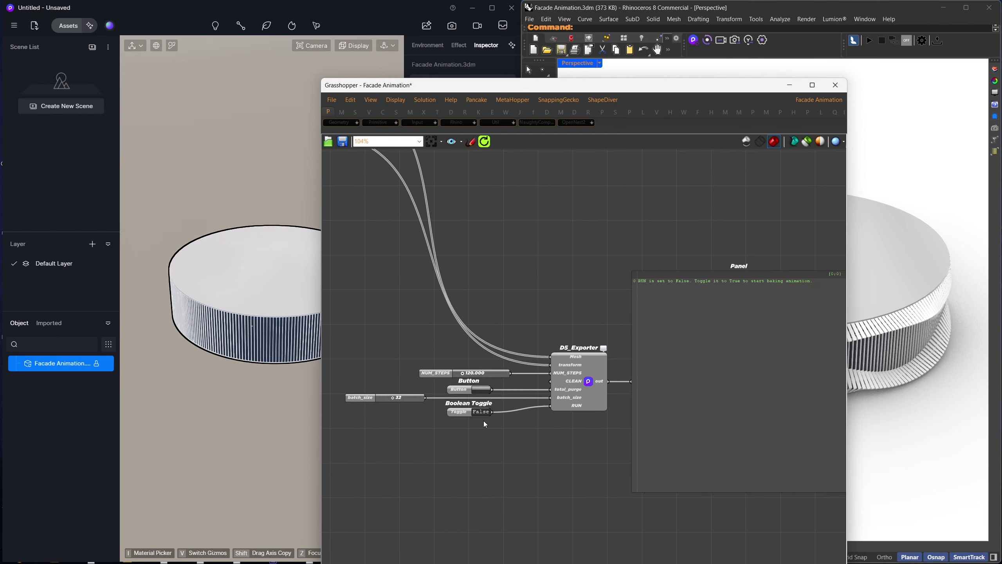
- Bake the facade animation by setting D5_Exporter's RUN toggle to True and triggering total_purge, and close the Grasshopper window
double_click(486, 408)
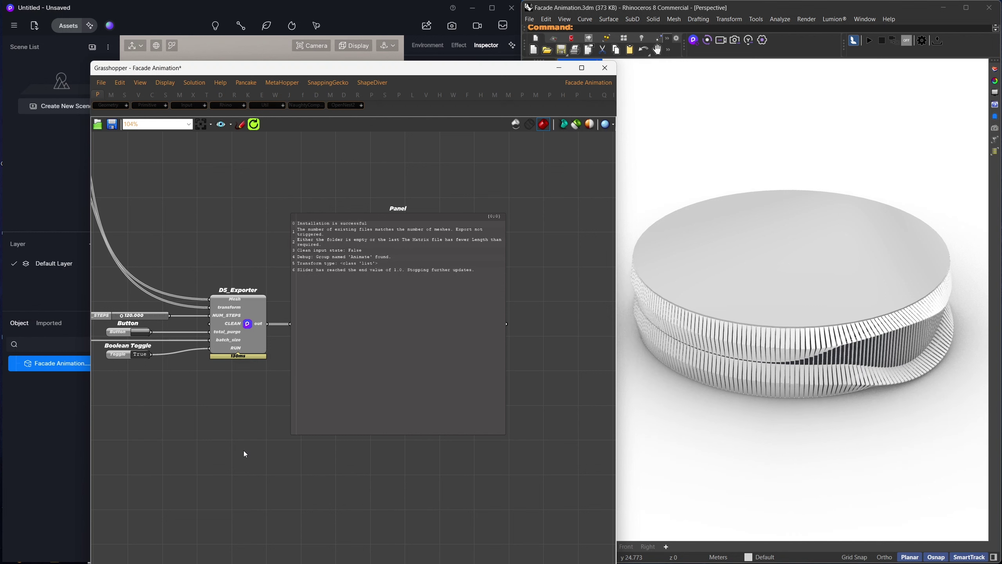
drag(227, 248, 366, 296)
click(141, 332)
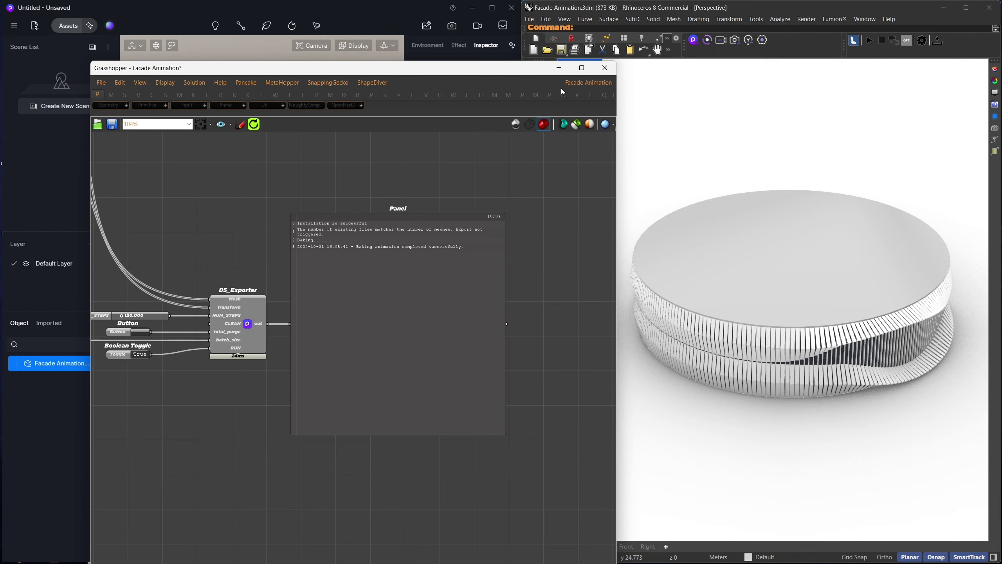
click(605, 67)
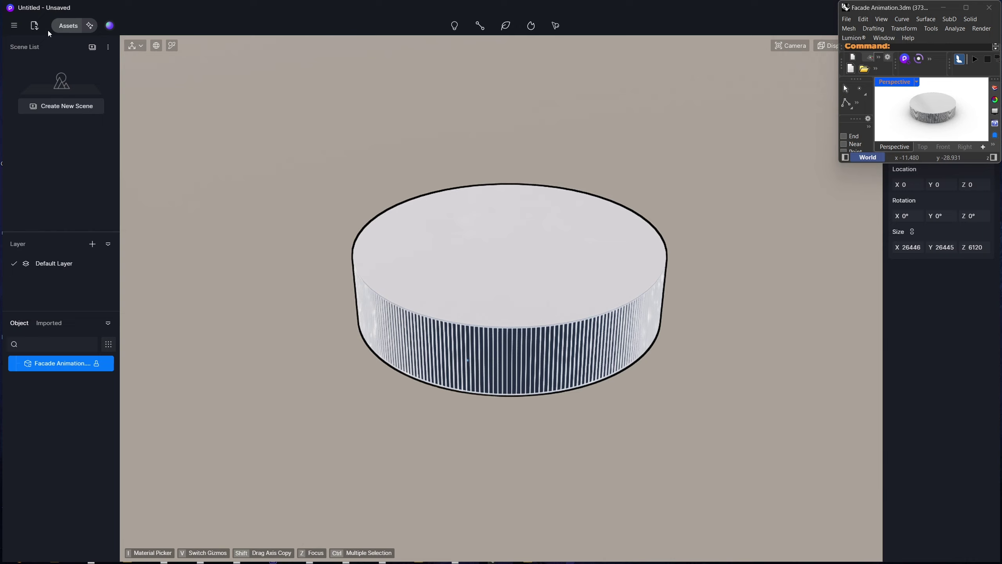
- Import ExportedAnimation_20241031_160517.abc and place it on the ground beside the round building
click(35, 25)
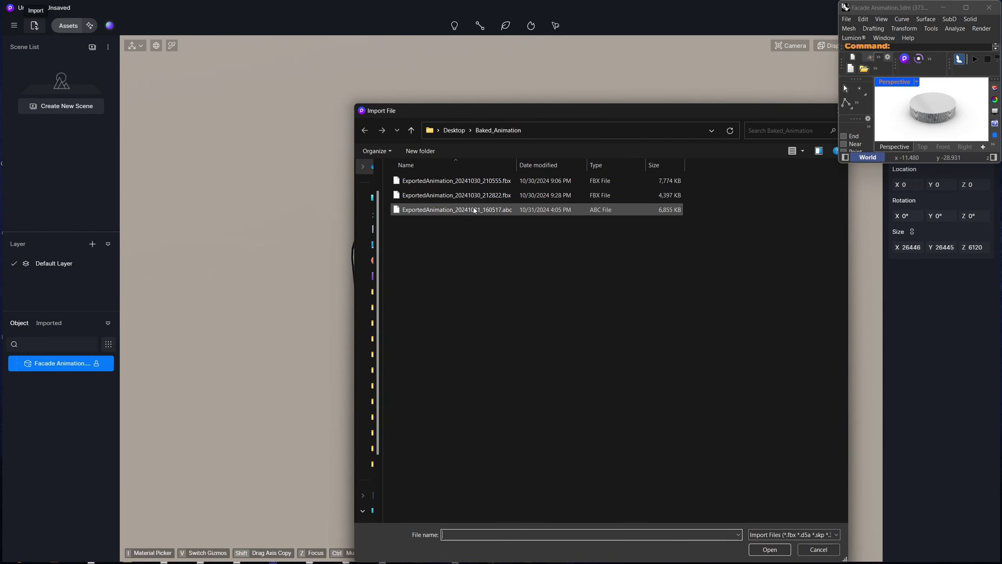
click(604, 210)
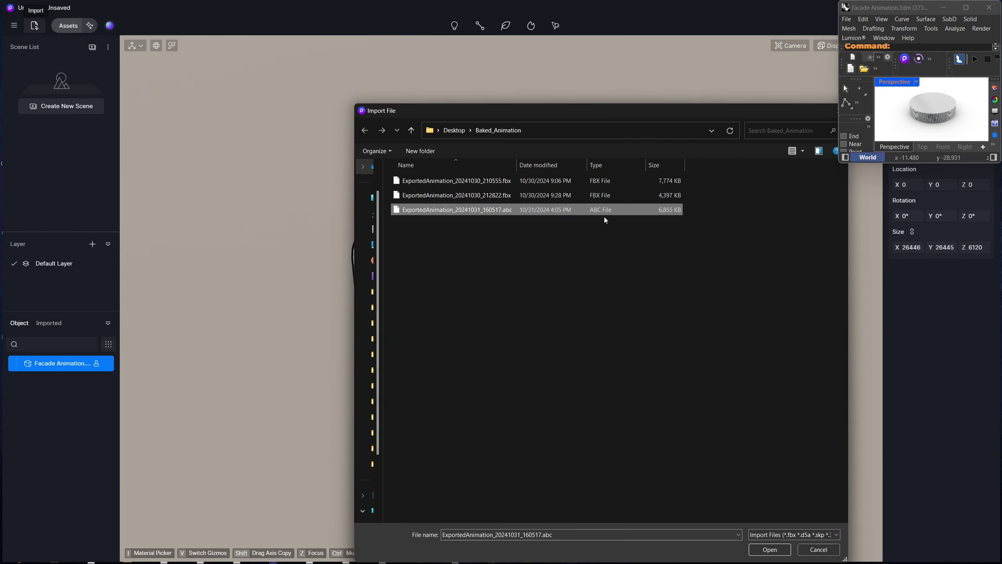
click(768, 553)
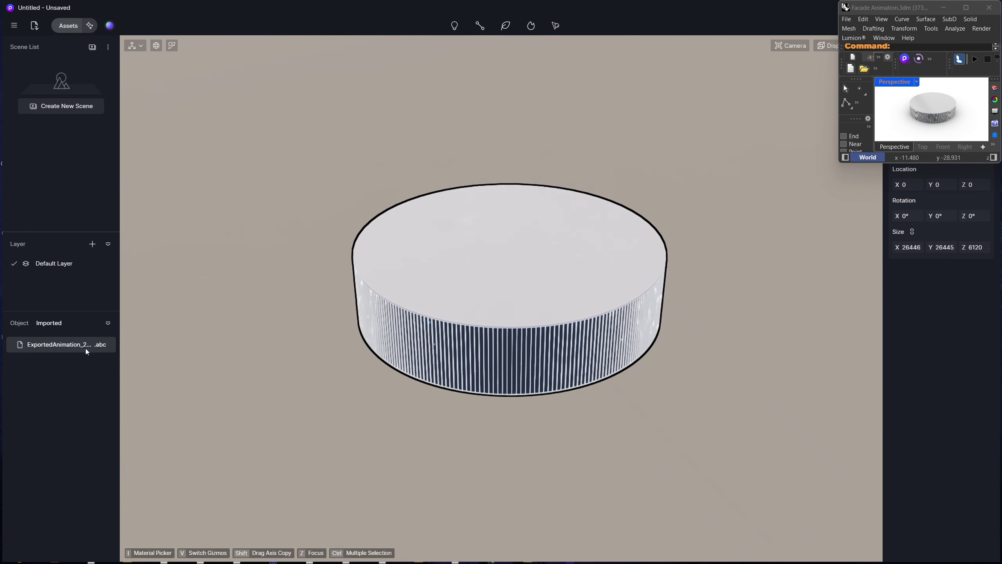
click(406, 434)
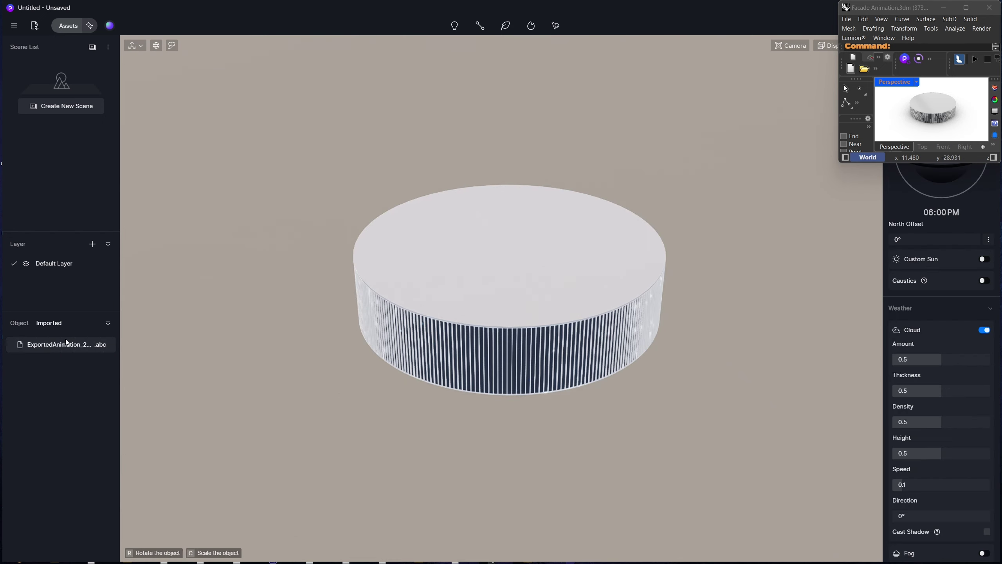
click(331, 408)
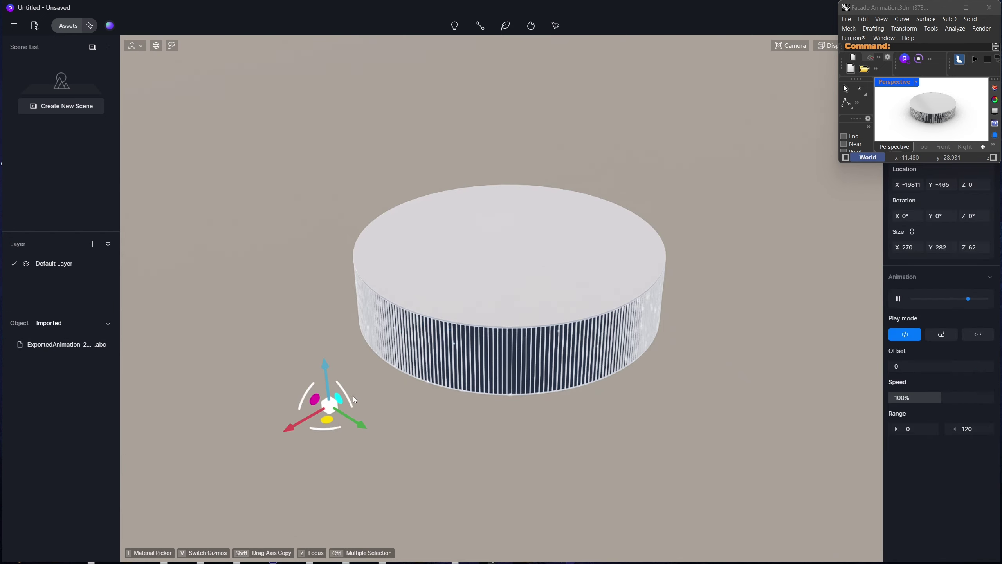
- Scale the placed animation proportionally to an X size of 27000 and set its location to X 0, Y 0, Z 0
drag(929, 8, 771, 23)
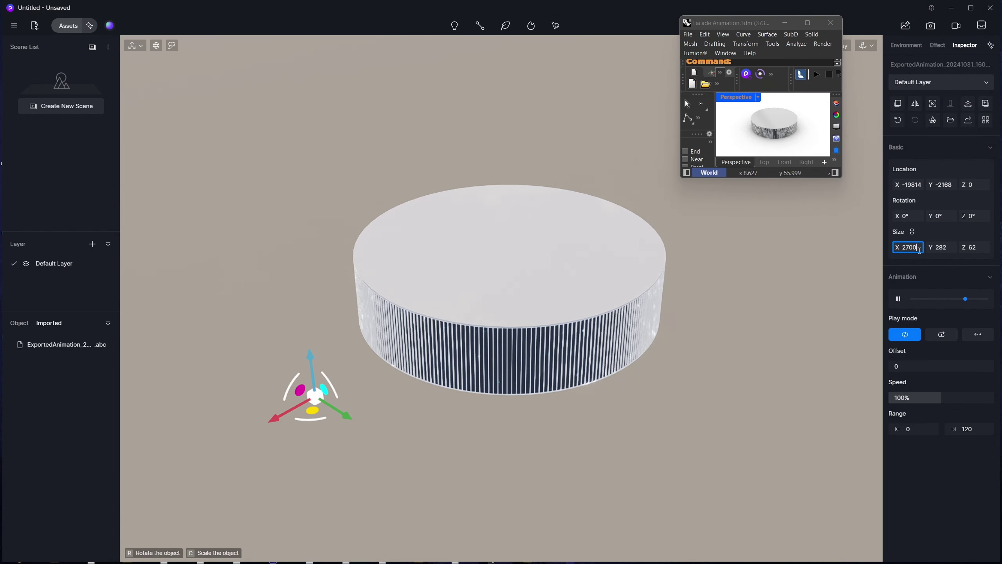
key(Tab)
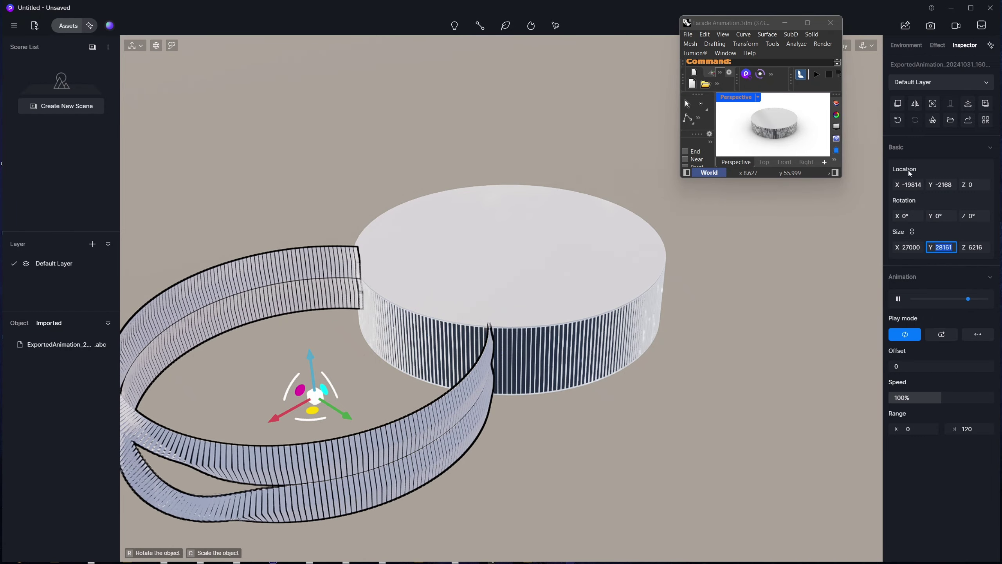
click(910, 184)
text(0)
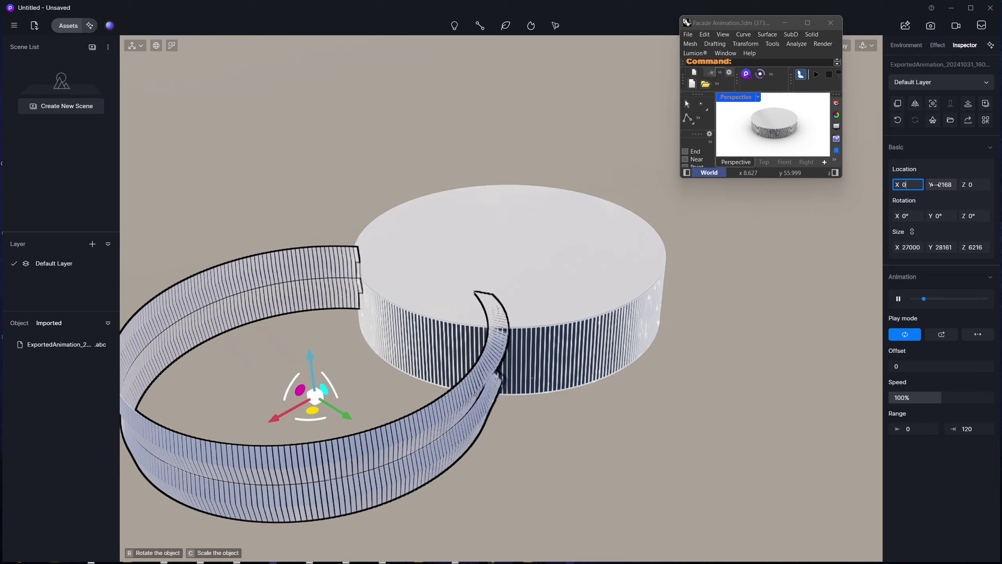
click(941, 184)
text(0)
click(963, 185)
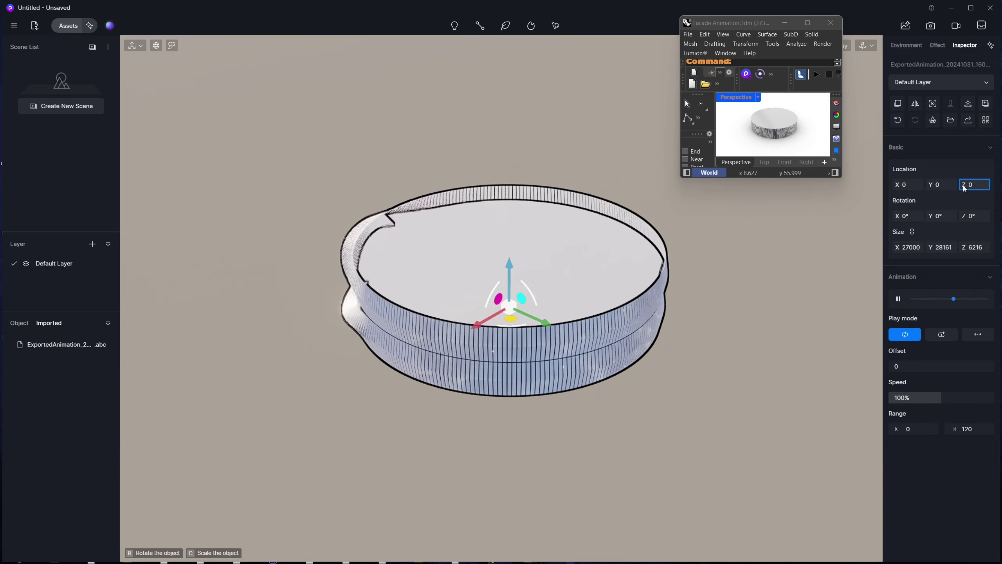
click(945, 203)
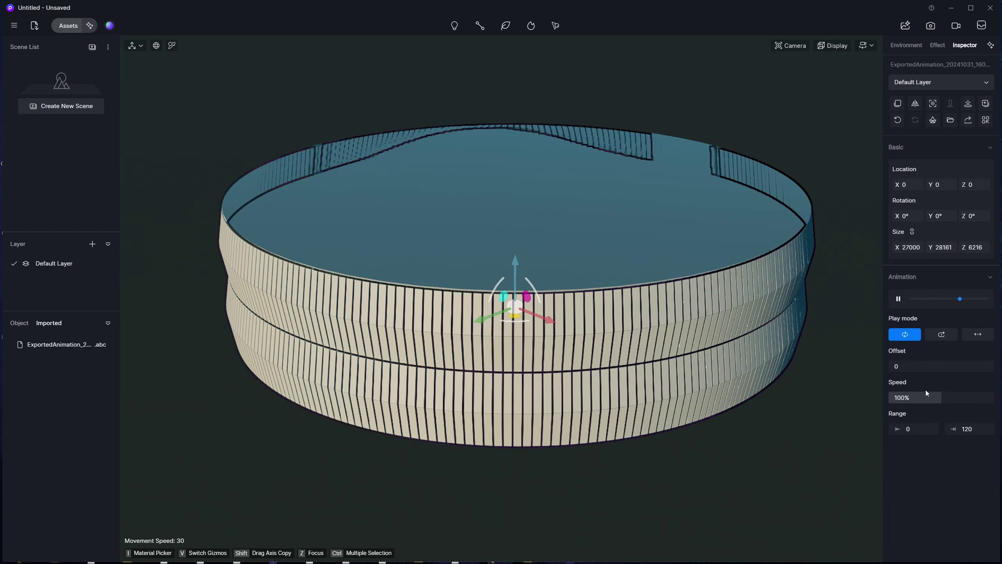
- Scrub through the imported facade animation and toggle its playback to check the panel motion
drag(961, 299, 981, 301)
click(899, 299)
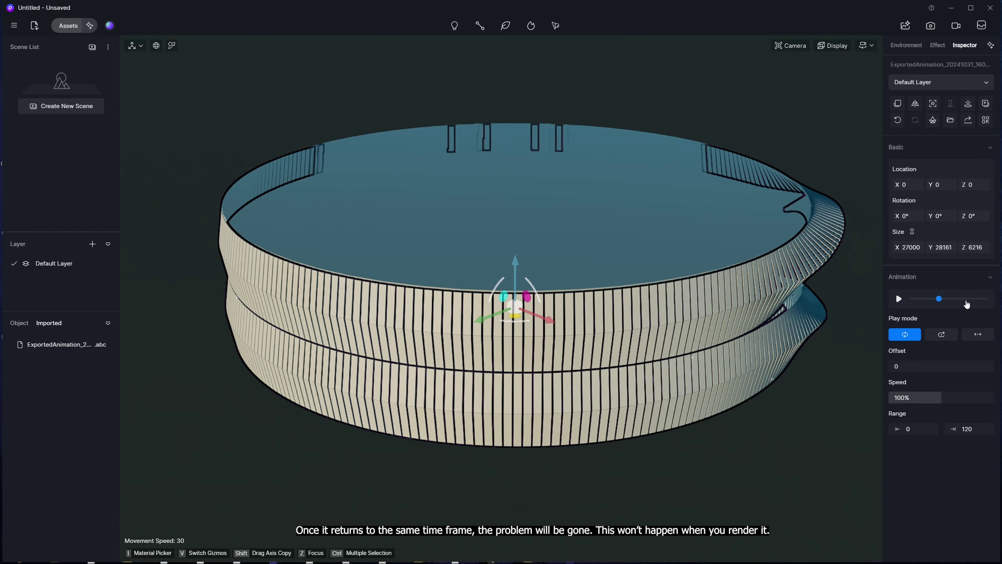
click(899, 299)
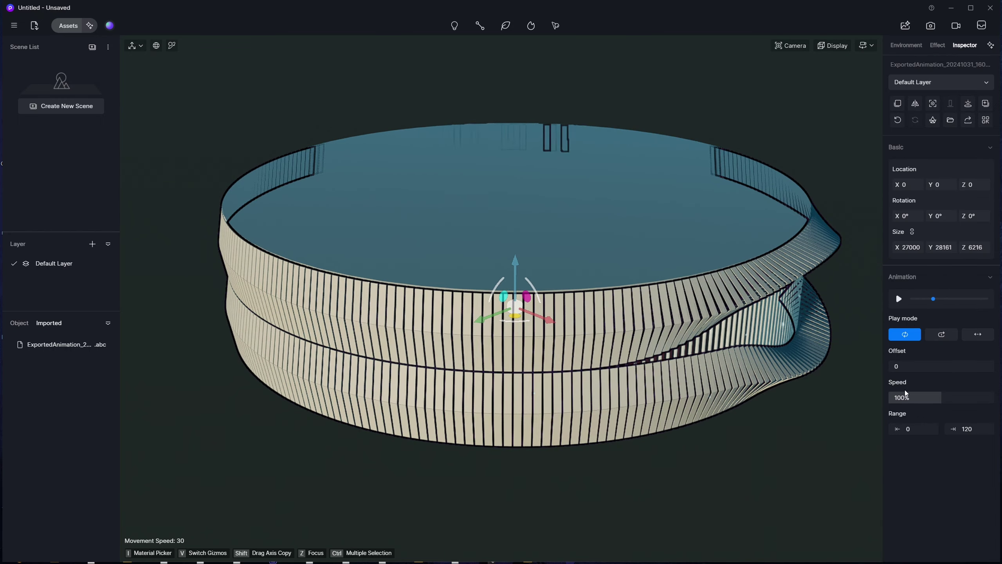
- Set the facade animation's speed to 30% and preview its playback
click(917, 403)
text(30)
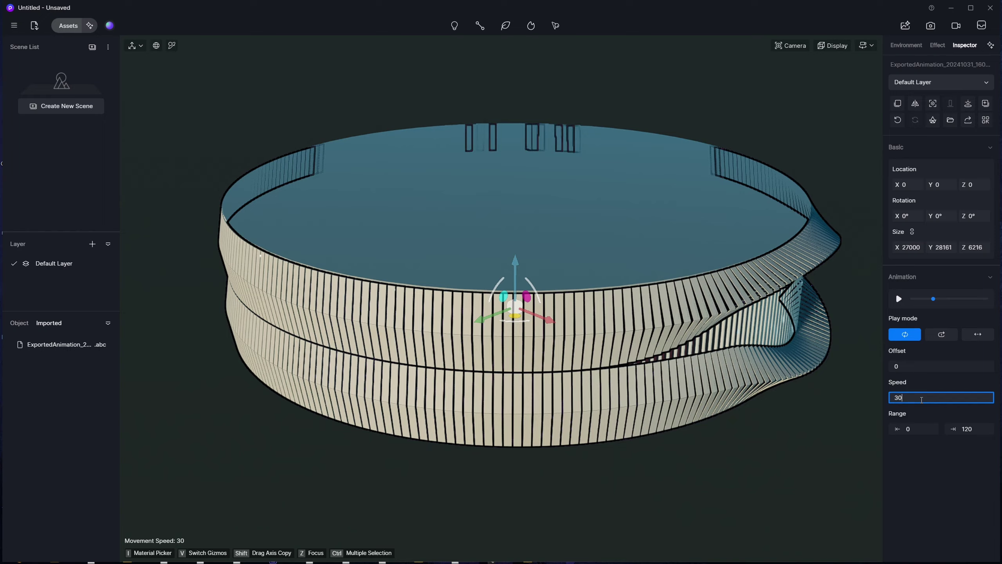
key(Return)
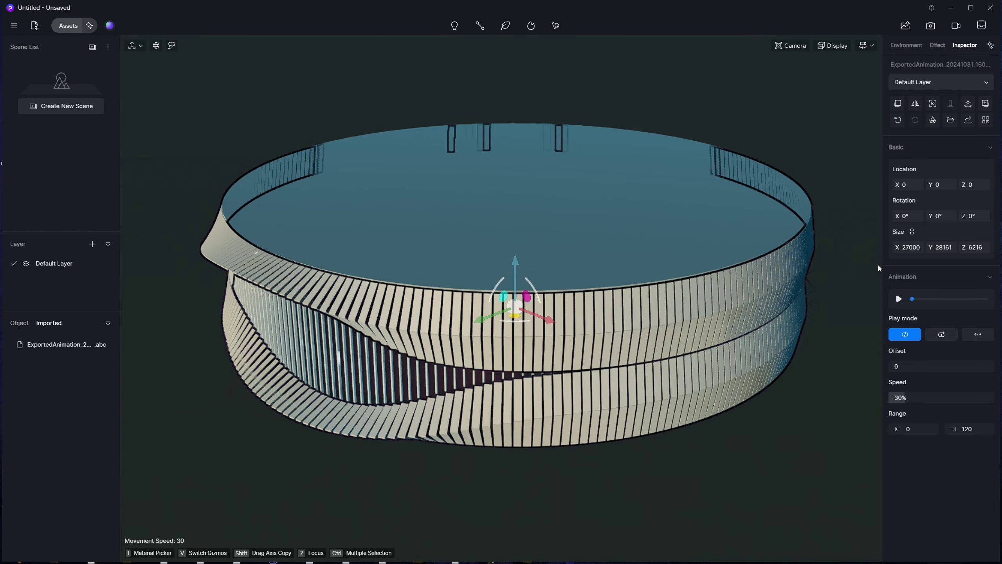
click(899, 299)
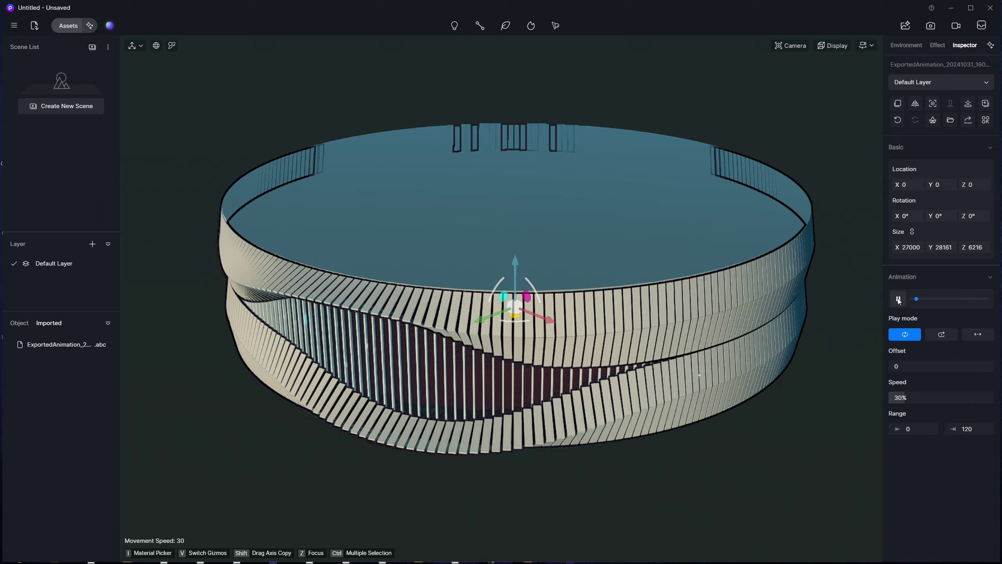
click(898, 298)
- Set the facade animation's speed to 200%, then play and pause it to check the motion
drag(900, 397, 993, 397)
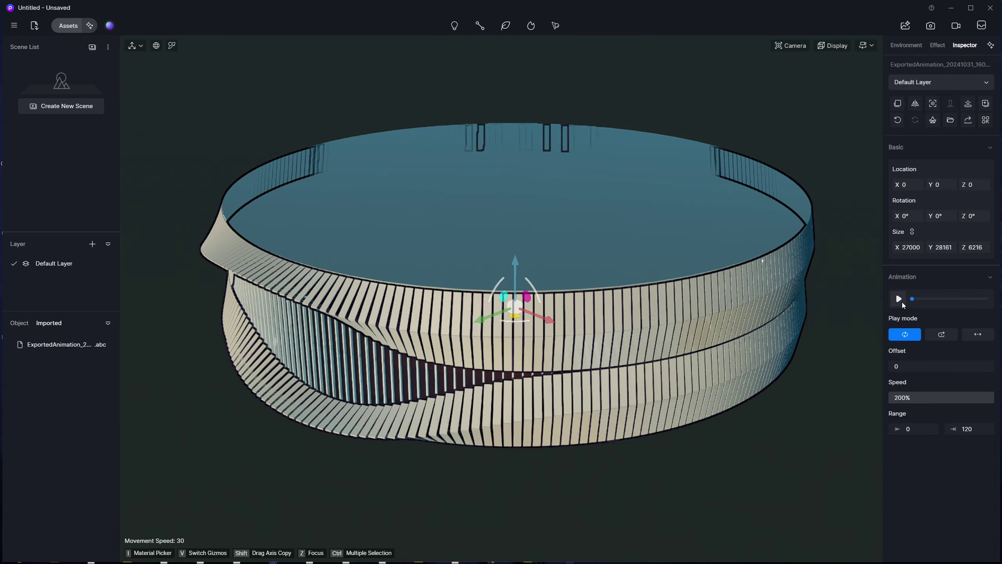
click(899, 299)
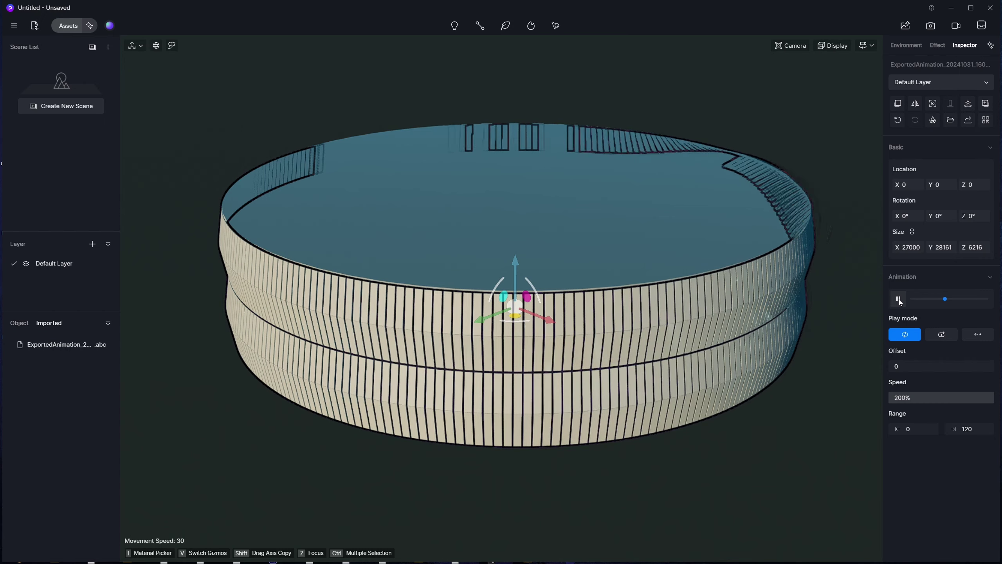
click(899, 299)
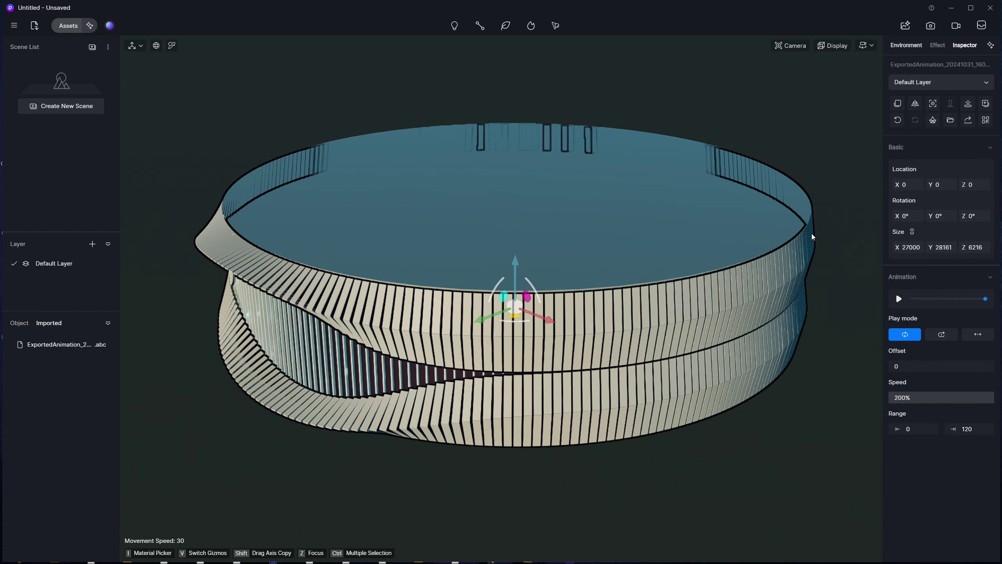
- Add the current view as a shot in video Clip 1 and scrub the timeline to check the facade motion
click(956, 26)
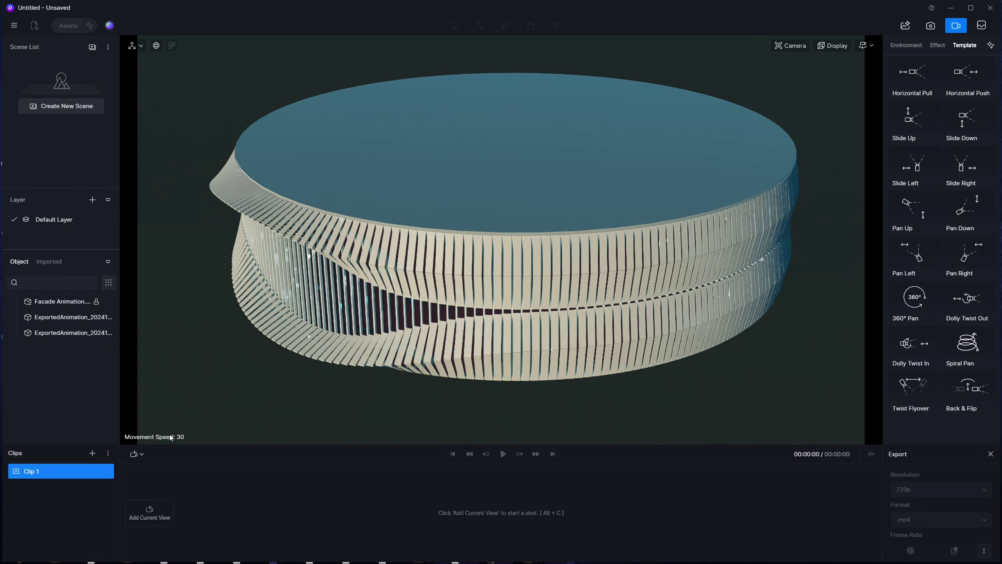
click(150, 519)
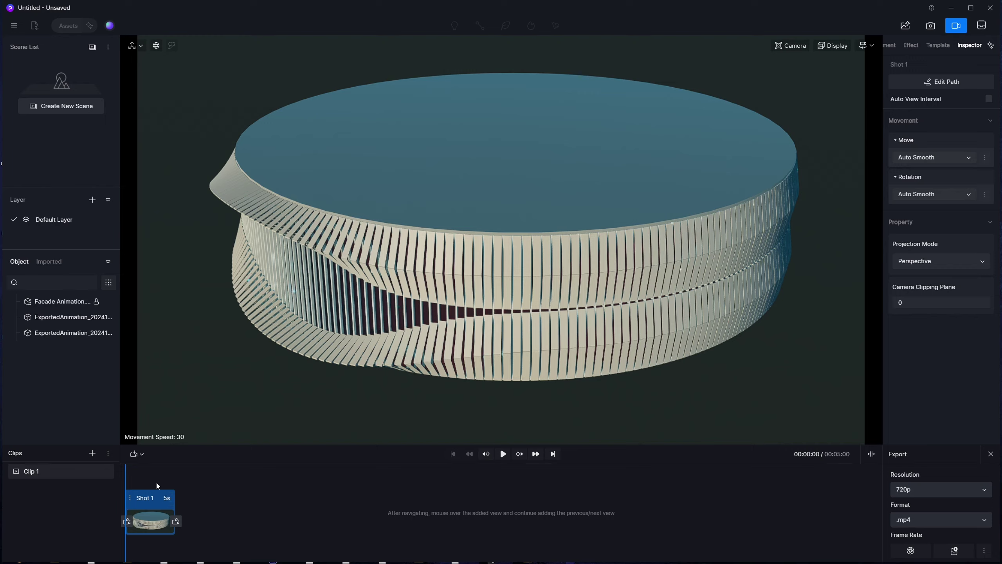
mouse_move(125, 473)
mouse_down()
mouse_move(161, 478)
mouse_move(131, 484)
mouse_move(141, 484)
mouse_up()
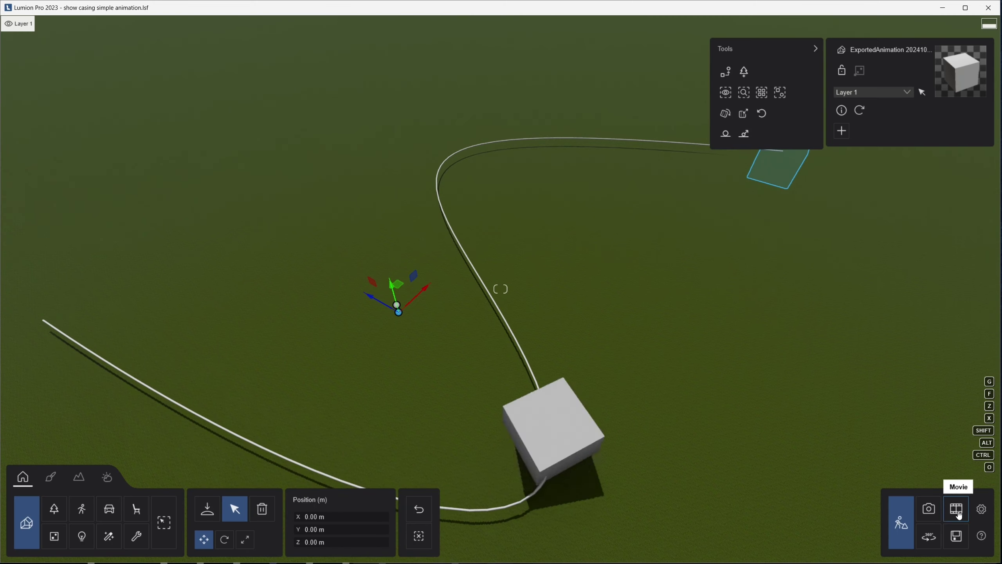
- Switch to Lumion's movie mode and scrub the 1 - Clip timeline to check the box moving along its curved path
click(955, 510)
click(840, 415)
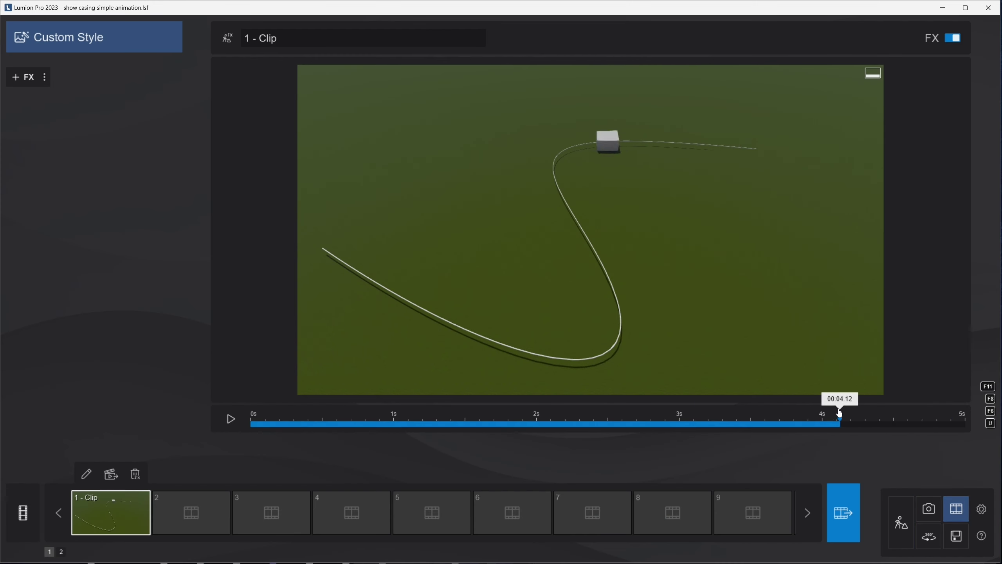
mouse_move(616, 419)
mouse_down()
mouse_move(926, 420)
mouse_move(292, 417)
mouse_move(371, 416)
mouse_up()
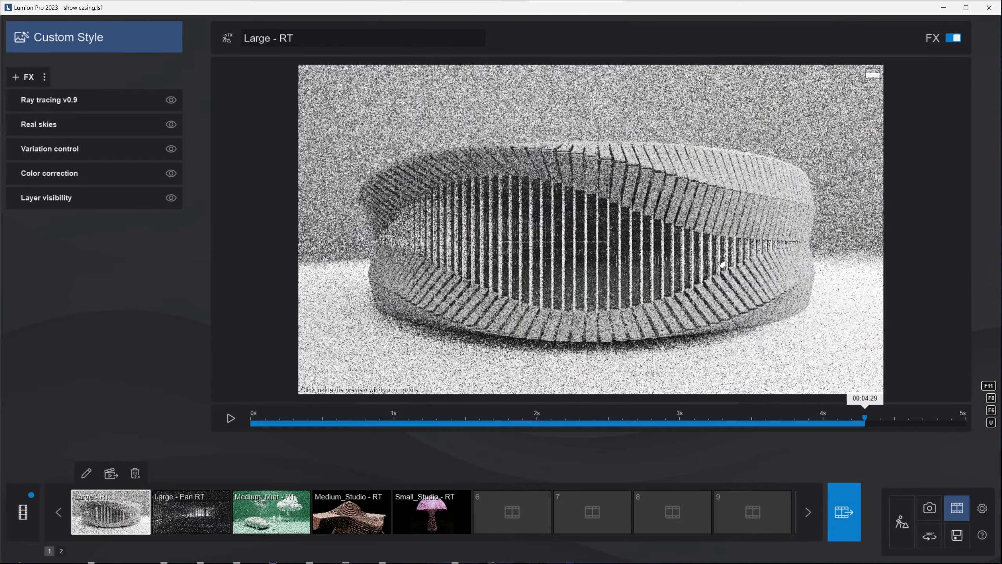
- Update the Large - RT clip's ray-traced preview and scrub its timeline after the 4-second mark
click(722, 264)
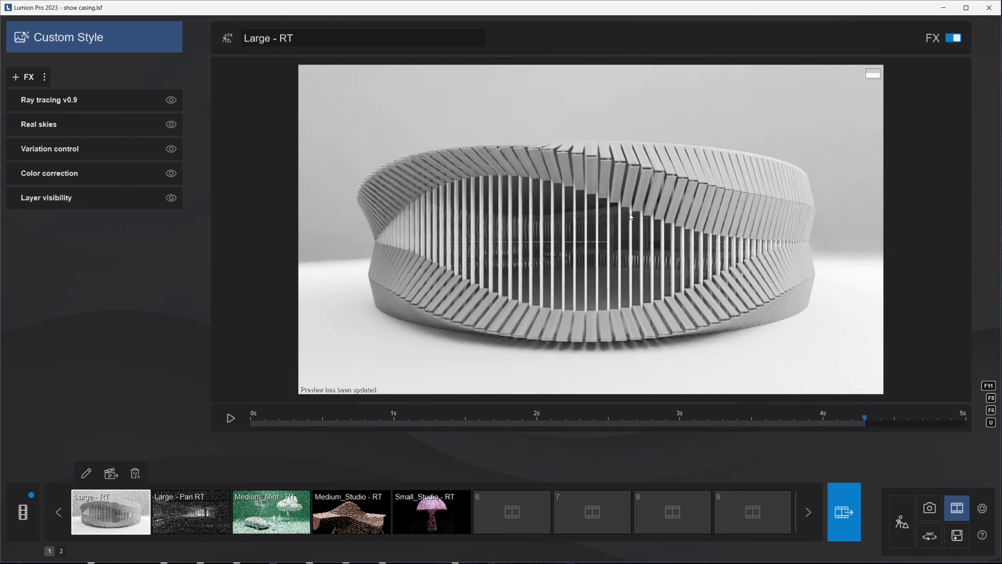
drag(845, 419, 858, 419)
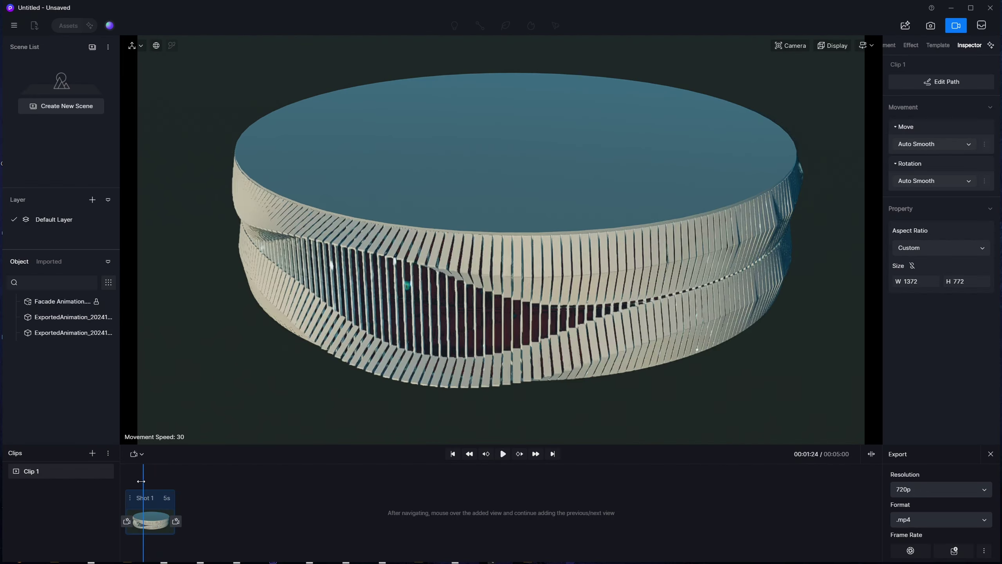
mouse_move(141, 481)
mouse_down()
mouse_move(124, 484)
mouse_move(141, 484)
mouse_up()
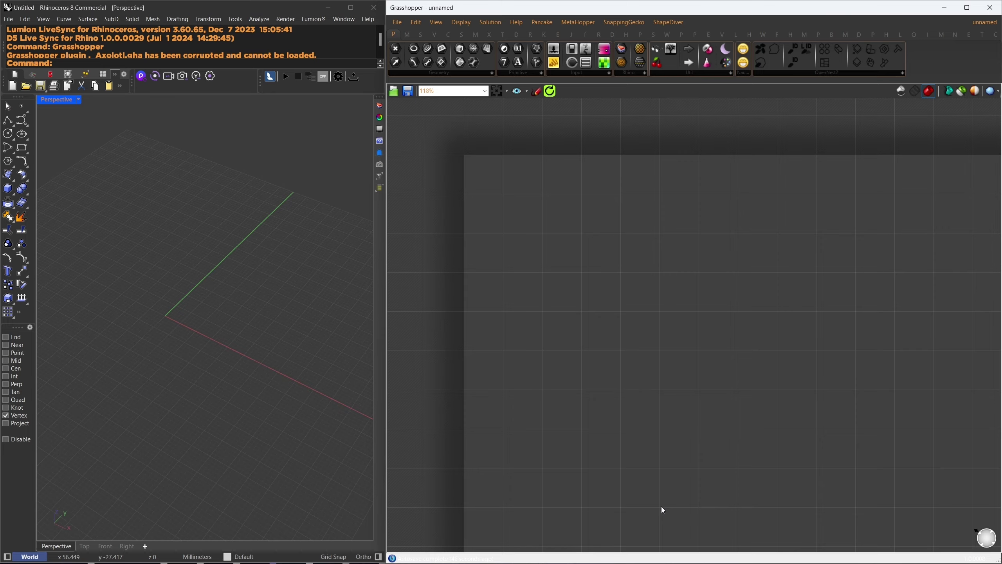